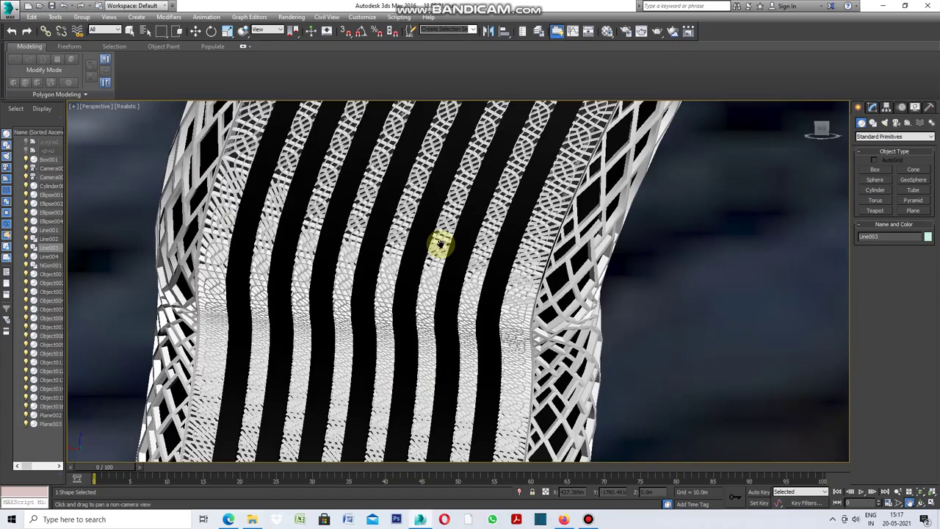
Step: Pan and tilt the Perspective view in close on the ribbon's white lattice strips
{"action": "mouse_move", "coordinate": [438, 245]}
{"action": "middle_mouse_down"}
{"action": "mouse_move", "coordinate": [449, 336]}
{"action": "mouse_move", "coordinate": [477, 342]}
{"action": "middle_mouse_up"}
{"action": "mouse_move", "coordinate": [500, 258]}
{"action": "middle_mouse_down", "text": "alt"}
{"action": "mouse_move", "coordinate": [510, 382]}
{"action": "mouse_move", "coordinate": [551, 265]}
{"action": "mouse_move", "coordinate": [438, 387]}
{"action": "mouse_move", "coordinate": [548, 271]}
{"action": "mouse_move", "coordinate": [457, 388]}
{"action": "mouse_move", "coordinate": [566, 300]}
{"action": "mouse_move", "coordinate": [461, 330]}
{"action": "mouse_move", "coordinate": [398, 315]}
{"action": "mouse_move", "coordinate": [478, 279]}
{"action": "mouse_move", "coordinate": [368, 324]}
{"action": "mouse_move", "coordinate": [474, 273]}
{"action": "mouse_move", "coordinate": [411, 361]}
{"action": "mouse_move", "coordinate": [457, 279]}
{"action": "mouse_move", "coordinate": [362, 289]}
{"action": "mouse_move", "coordinate": [464, 348]}
{"action": "mouse_move", "coordinate": [390, 237]}
{"action": "mouse_move", "coordinate": [382, 172]}
{"action": "mouse_move", "coordinate": [451, 311]}
{"action": "mouse_move", "coordinate": [421, 142]}
{"action": "mouse_move", "coordinate": [500, 312]}
{"action": "middle_mouse_up", "text": "alt"}
Step: Orbit around the ribbon's curved lattice bands until the strips stand upright and the roof shows
{"action": "middle_click_drag", "start_coordinate": [480, 224], "coordinate": [474, 172], "text": "alt"}
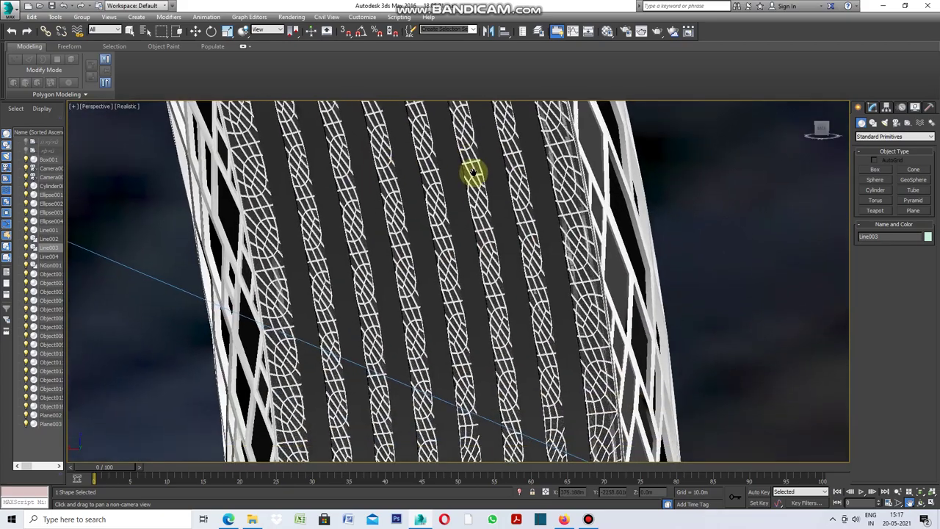
{"action": "mouse_move", "coordinate": [520, 338]}
{"action": "middle_mouse_down", "text": "alt"}
{"action": "mouse_move", "coordinate": [506, 210]}
{"action": "mouse_move", "coordinate": [531, 321]}
{"action": "middle_mouse_up", "text": "alt"}
{"action": "mouse_move", "coordinate": [532, 266]}
{"action": "middle_mouse_down", "text": "alt"}
{"action": "mouse_move", "coordinate": [534, 222]}
{"action": "mouse_move", "coordinate": [550, 340]}
{"action": "middle_mouse_up", "text": "alt"}
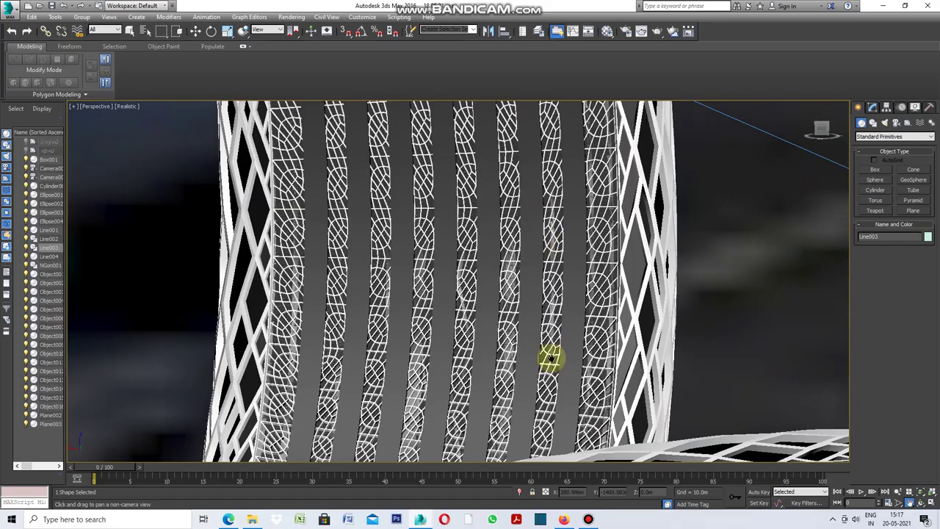
{"action": "mouse_move", "coordinate": [550, 301]}
{"action": "middle_mouse_down", "text": "alt"}
{"action": "mouse_move", "coordinate": [553, 246]}
{"action": "mouse_move", "coordinate": [550, 336]}
{"action": "mouse_move", "coordinate": [598, 237]}
{"action": "mouse_move", "coordinate": [426, 352]}
{"action": "mouse_move", "coordinate": [610, 208]}
{"action": "mouse_move", "coordinate": [644, 152]}
{"action": "mouse_move", "coordinate": [619, 325]}
{"action": "mouse_move", "coordinate": [550, 235]}
{"action": "mouse_move", "coordinate": [554, 287]}
{"action": "mouse_move", "coordinate": [508, 279]}
{"action": "mouse_move", "coordinate": [470, 221]}
{"action": "mouse_move", "coordinate": [482, 296]}
{"action": "mouse_move", "coordinate": [405, 310]}
{"action": "mouse_move", "coordinate": [374, 279]}
{"action": "mouse_move", "coordinate": [438, 265]}
{"action": "mouse_move", "coordinate": [357, 372]}
{"action": "mouse_move", "coordinate": [486, 286]}
{"action": "mouse_move", "coordinate": [384, 357]}
{"action": "mouse_move", "coordinate": [478, 371]}
{"action": "mouse_move", "coordinate": [497, 353]}
{"action": "mouse_move", "coordinate": [304, 409]}
{"action": "mouse_move", "coordinate": [693, 307]}
{"action": "mouse_move", "coordinate": [514, 365]}
{"action": "mouse_move", "coordinate": [721, 335]}
{"action": "mouse_move", "coordinate": [566, 267]}
{"action": "mouse_move", "coordinate": [539, 264]}
{"action": "mouse_move", "coordinate": [594, 288]}
{"action": "mouse_move", "coordinate": [609, 179]}
{"action": "mouse_move", "coordinate": [654, 331]}
{"action": "mouse_move", "coordinate": [671, 222]}
{"action": "mouse_move", "coordinate": [683, 342]}
{"action": "mouse_move", "coordinate": [671, 262]}
{"action": "mouse_move", "coordinate": [661, 261]}
{"action": "middle_mouse_up", "text": "alt"}
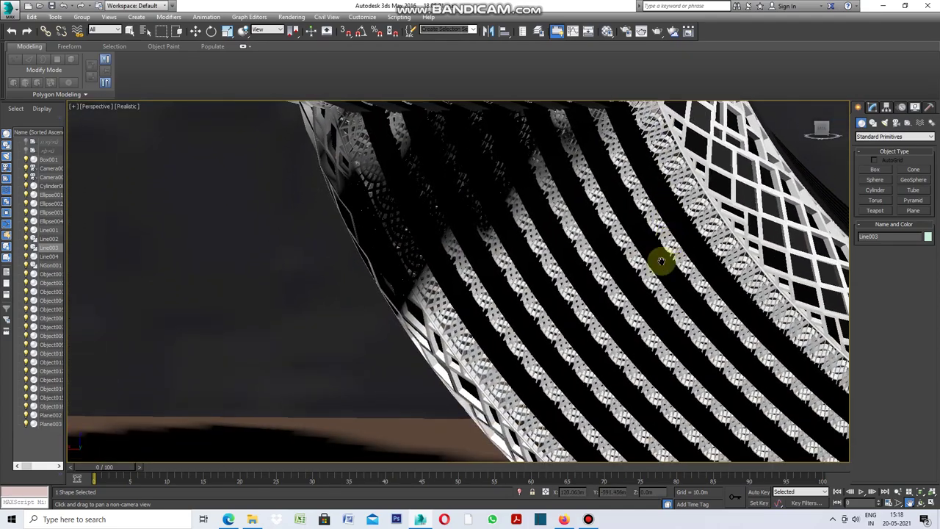
{"action": "mouse_move", "coordinate": [703, 323]}
{"action": "middle_mouse_down", "text": "alt"}
{"action": "mouse_move", "coordinate": [537, 214]}
{"action": "mouse_move", "coordinate": [634, 310]}
{"action": "mouse_move", "coordinate": [517, 332]}
{"action": "mouse_move", "coordinate": [612, 331]}
{"action": "mouse_move", "coordinate": [602, 360]}
{"action": "mouse_move", "coordinate": [629, 363]}
{"action": "middle_mouse_up", "text": "alt"}
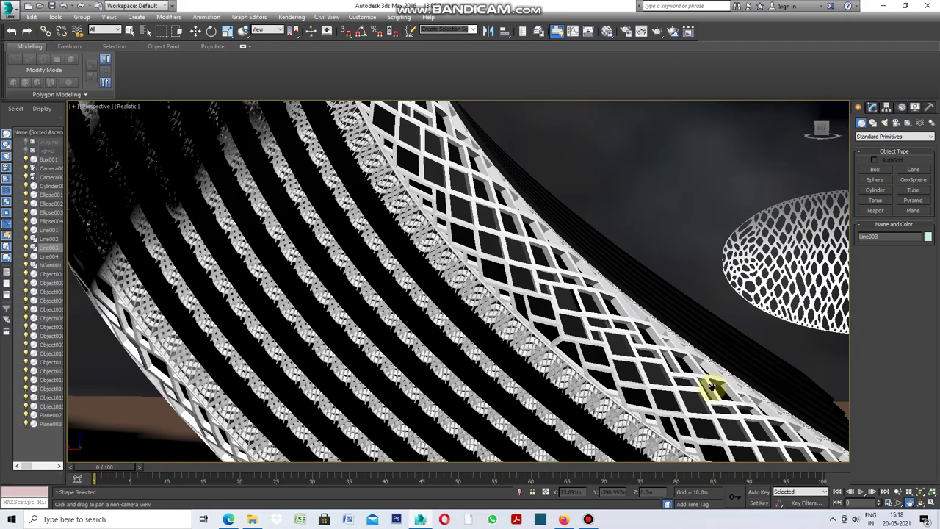
Step: Arc-rotate around the bands, then pan left until the perforated ellipsoid pod appears
{"action": "left_click", "coordinate": [920, 504]}
{"action": "left_click", "coordinate": [919, 503]}
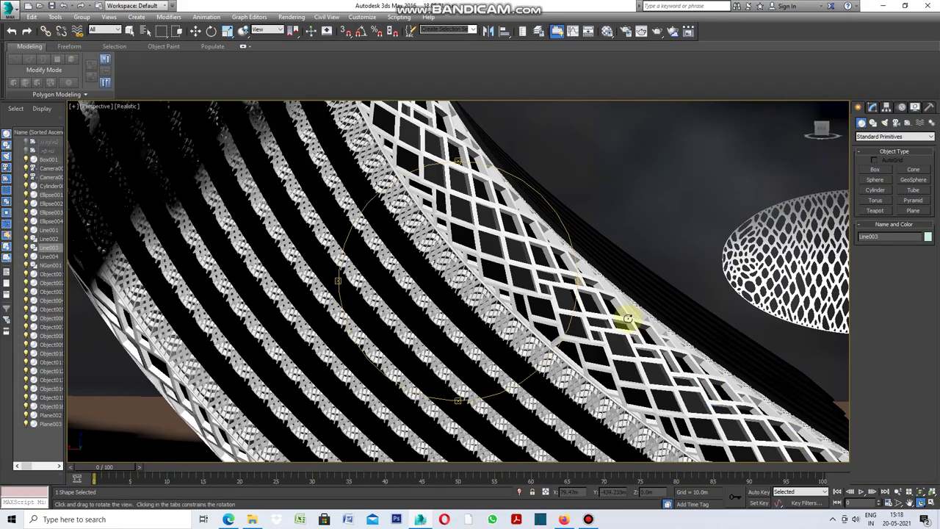
{"action": "left_click_drag", "start_coordinate": [576, 285], "coordinate": [536, 283]}
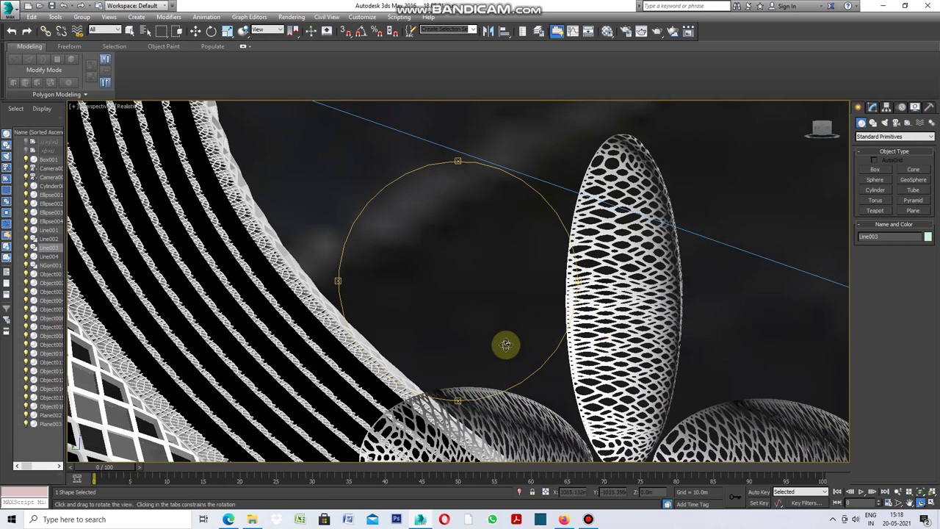
{"action": "left_click", "coordinate": [907, 503]}
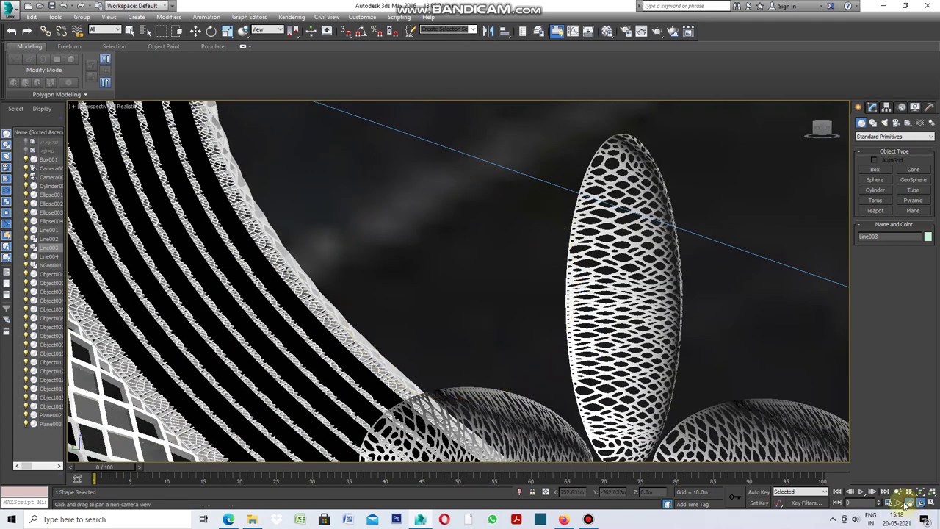
{"action": "left_click_drag", "start_coordinate": [490, 358], "coordinate": [661, 419]}
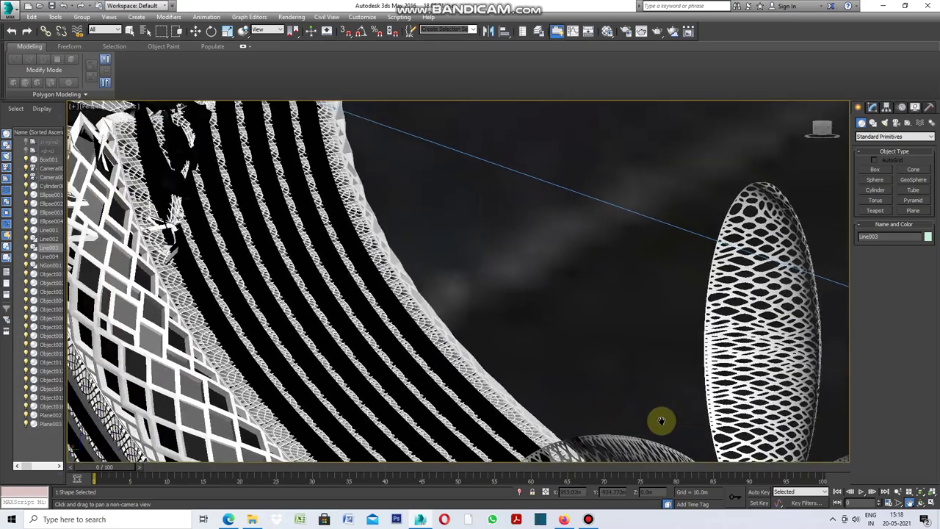
{"action": "left_click_drag", "start_coordinate": [521, 342], "coordinate": [654, 487]}
Step: Pan and zoom out to frame the whole chair-shaped ribbon sculpture and its arch
{"action": "mouse_move", "coordinate": [512, 377]}
{"action": "left_mouse_down"}
{"action": "mouse_move", "coordinate": [698, 465]}
{"action": "mouse_move", "coordinate": [667, 437]}
{"action": "left_mouse_up"}
{"action": "mouse_move", "coordinate": [622, 401]}
{"action": "left_mouse_down"}
{"action": "mouse_move", "coordinate": [760, 434]}
{"action": "mouse_move", "coordinate": [633, 393]}
{"action": "mouse_move", "coordinate": [703, 382]}
{"action": "left_mouse_up"}
{"action": "mouse_move", "coordinate": [325, 268]}
{"action": "left_mouse_down"}
{"action": "mouse_move", "coordinate": [463, 313]}
{"action": "mouse_move", "coordinate": [421, 303]}
{"action": "left_mouse_up"}
{"action": "scroll", "coordinate": [420, 303], "scroll_direction": "down", "scroll_amount": 2}
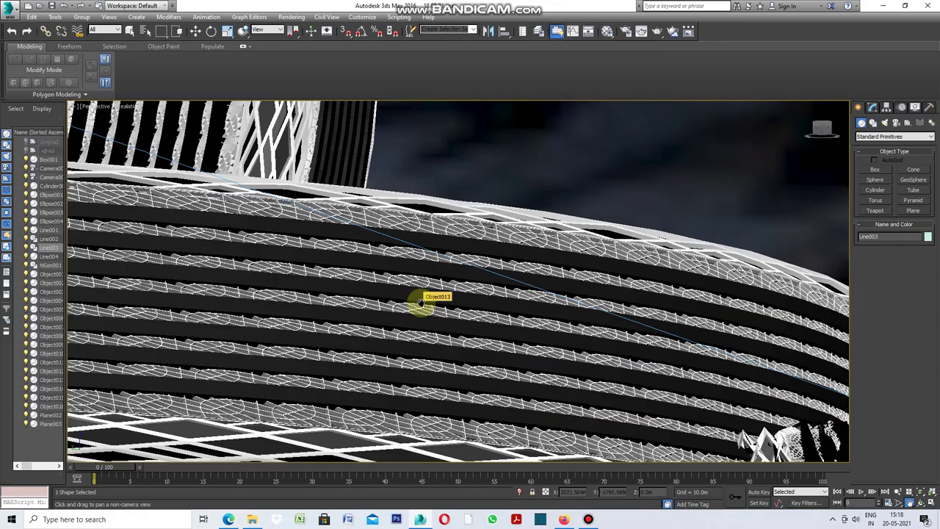
{"action": "scroll", "coordinate": [421, 303], "scroll_direction": "down", "scroll_amount": 2}
{"action": "scroll", "coordinate": [415, 300], "scroll_direction": "down", "scroll_amount": 2}
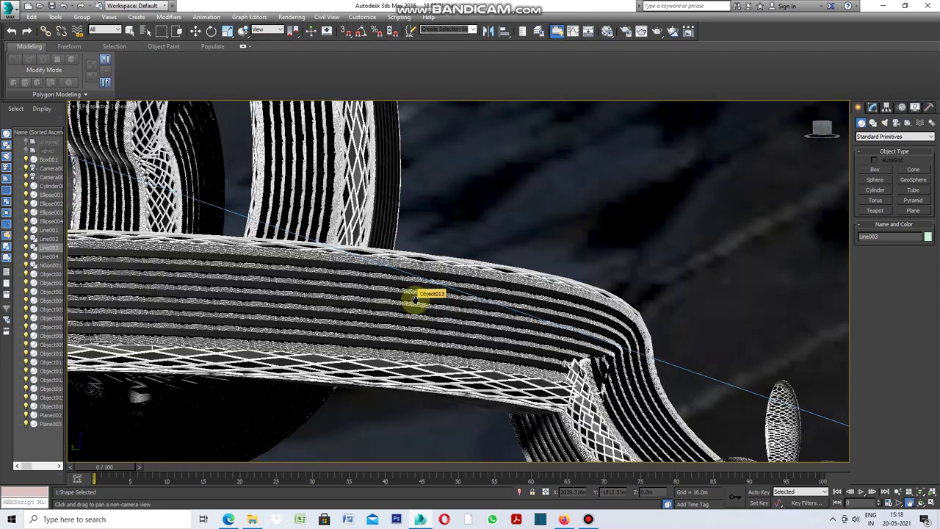
{"action": "middle_click_drag", "start_coordinate": [393, 283], "coordinate": [478, 331]}
{"action": "scroll", "coordinate": [485, 336], "scroll_direction": "down", "scroll_amount": 2}
{"action": "scroll", "coordinate": [484, 336], "scroll_direction": "down", "scroll_amount": 2}
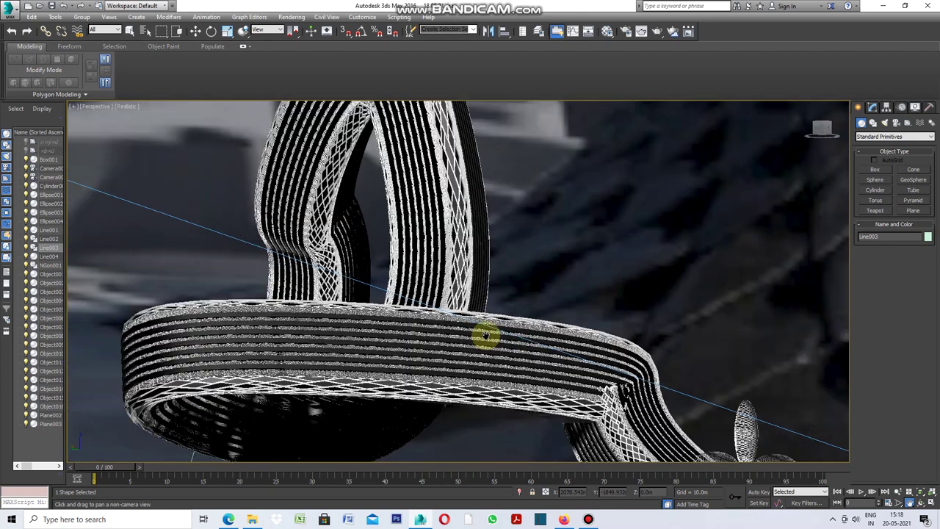
{"action": "middle_click_drag", "start_coordinate": [470, 335], "coordinate": [539, 384]}
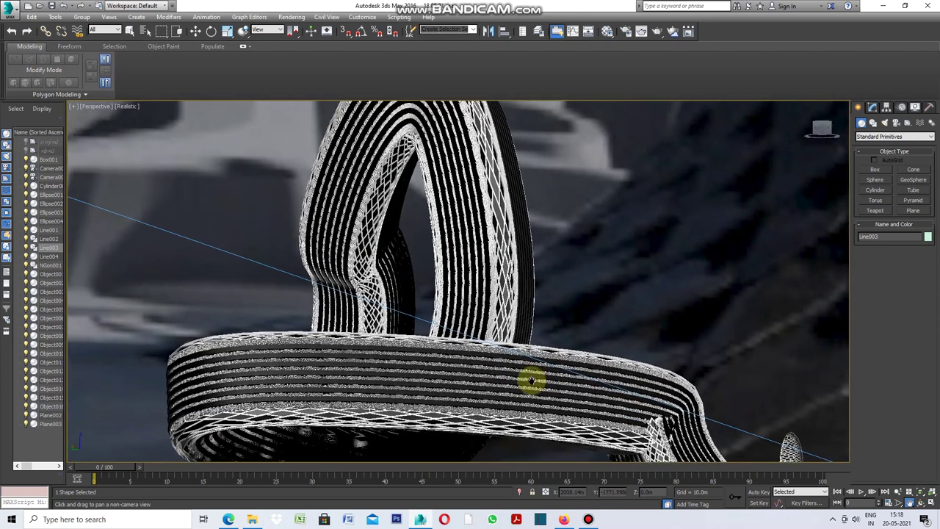
{"action": "mouse_move", "coordinate": [498, 323]}
{"action": "middle_mouse_down"}
{"action": "mouse_move", "coordinate": [497, 372]}
{"action": "mouse_move", "coordinate": [458, 263]}
{"action": "mouse_move", "coordinate": [531, 332]}
{"action": "middle_mouse_up"}
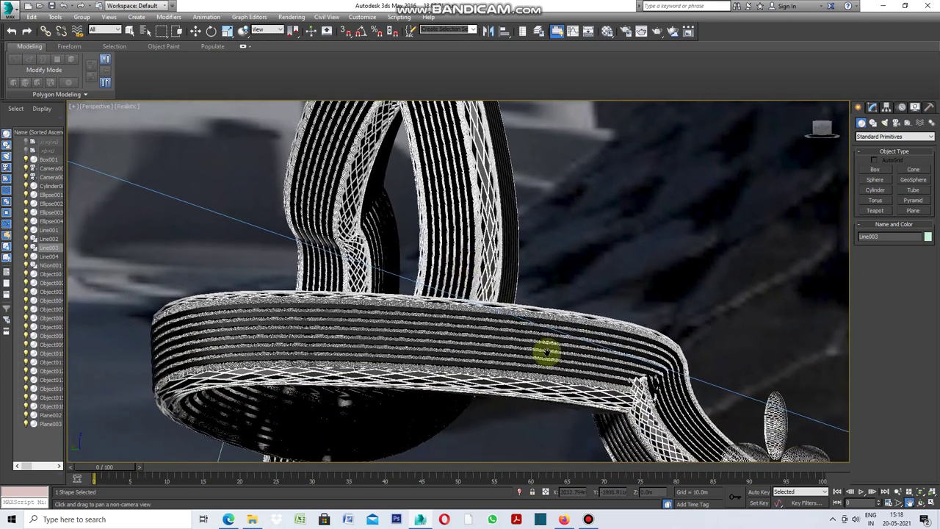
Step: Orbit around the sculpture, chairs and city backdrop, then zoom in on the striped band
{"action": "left_click", "coordinate": [922, 504]}
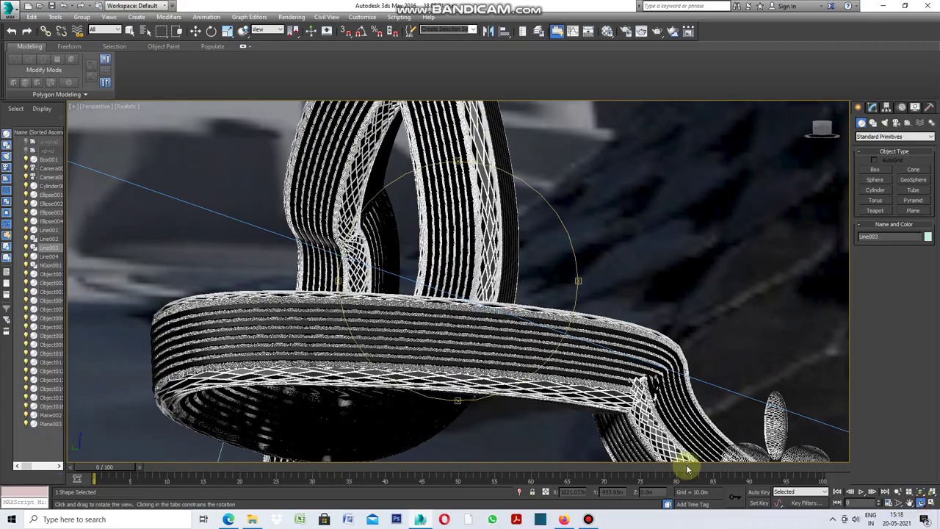
{"action": "mouse_move", "coordinate": [340, 281]}
{"action": "left_mouse_down"}
{"action": "mouse_move", "coordinate": [426, 289]}
{"action": "mouse_move", "coordinate": [384, 292]}
{"action": "left_mouse_up"}
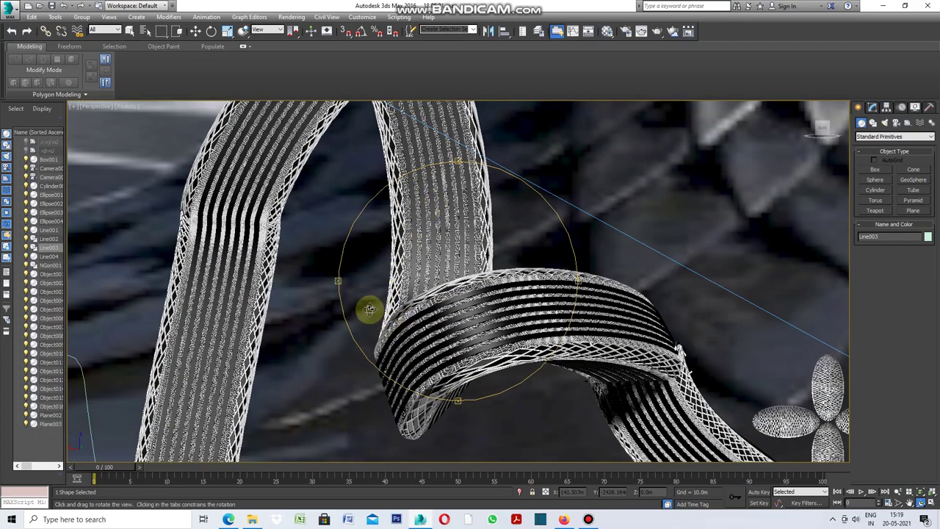
{"action": "mouse_move", "coordinate": [339, 285]}
{"action": "left_mouse_down"}
{"action": "mouse_move", "coordinate": [374, 279]}
{"action": "mouse_move", "coordinate": [388, 288]}
{"action": "left_mouse_up"}
{"action": "left_click_drag", "start_coordinate": [496, 319], "coordinate": [497, 319]}
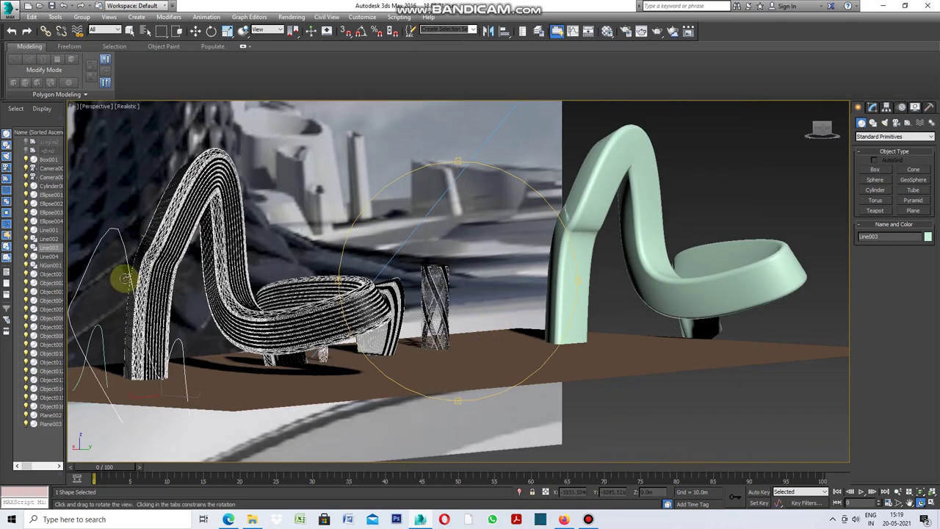
{"action": "scroll", "coordinate": [125, 278], "scroll_direction": "up", "scroll_amount": 2}
{"action": "scroll", "coordinate": [125, 278], "scroll_direction": "up", "scroll_amount": 2}
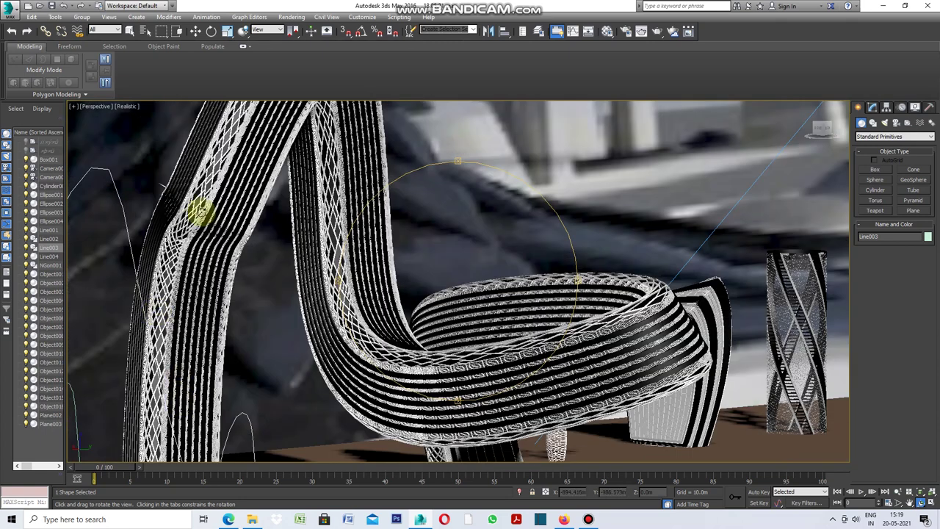
{"action": "scroll", "coordinate": [298, 359], "scroll_direction": "down", "scroll_amount": 3}
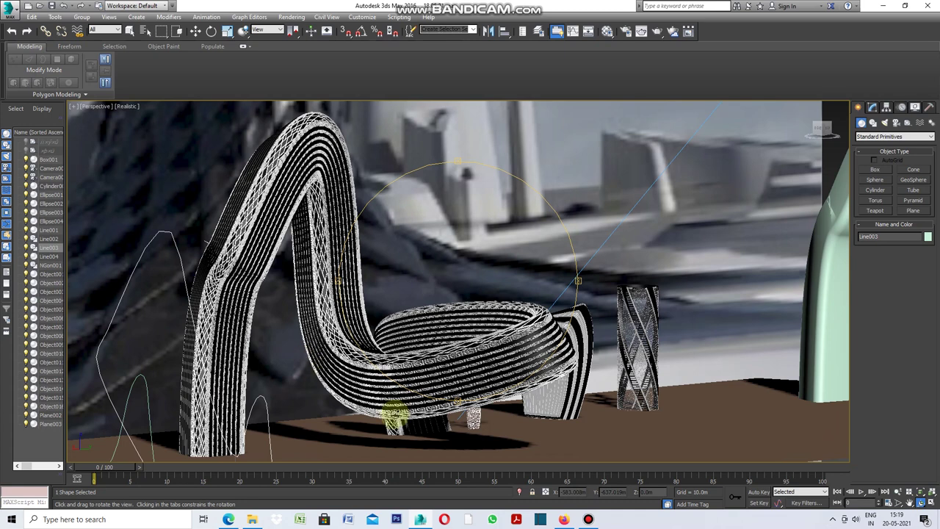
{"action": "mouse_move", "coordinate": [457, 404]}
{"action": "left_mouse_down"}
{"action": "mouse_move", "coordinate": [458, 394]}
{"action": "mouse_move", "coordinate": [431, 400]}
{"action": "mouse_move", "coordinate": [430, 417]}
{"action": "left_mouse_up"}
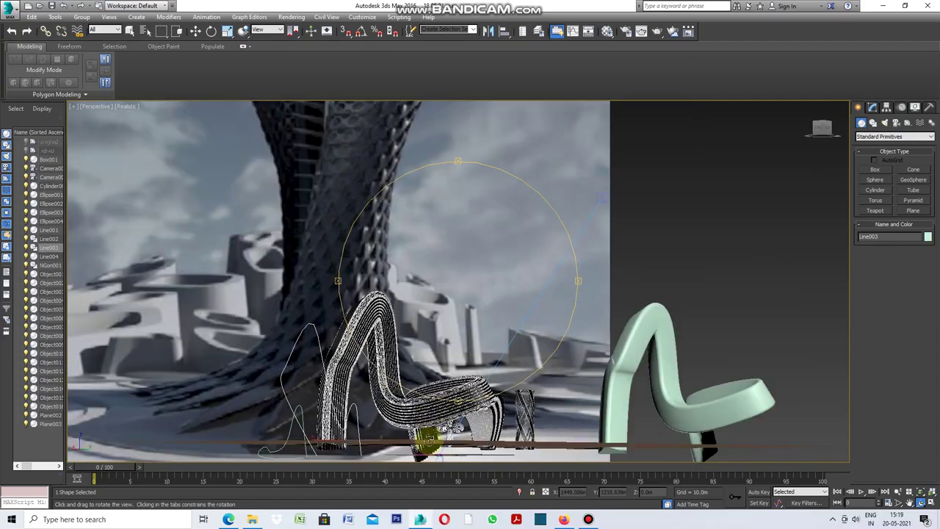
{"action": "scroll", "coordinate": [428, 441], "scroll_direction": "up", "scroll_amount": 2}
{"action": "scroll", "coordinate": [514, 367], "scroll_direction": "up", "scroll_amount": 5}
{"action": "mouse_move", "coordinate": [627, 300]}
{"action": "left_mouse_down"}
{"action": "mouse_move", "coordinate": [597, 319]}
{"action": "mouse_move", "coordinate": [550, 395]}
{"action": "mouse_move", "coordinate": [580, 331]}
{"action": "mouse_move", "coordinate": [552, 409]}
{"action": "mouse_move", "coordinate": [598, 378]}
{"action": "mouse_move", "coordinate": [340, 304]}
{"action": "mouse_move", "coordinate": [433, 319]}
{"action": "mouse_move", "coordinate": [325, 246]}
{"action": "mouse_move", "coordinate": [374, 258]}
{"action": "mouse_move", "coordinate": [301, 246]}
{"action": "mouse_move", "coordinate": [439, 280]}
{"action": "left_mouse_up"}
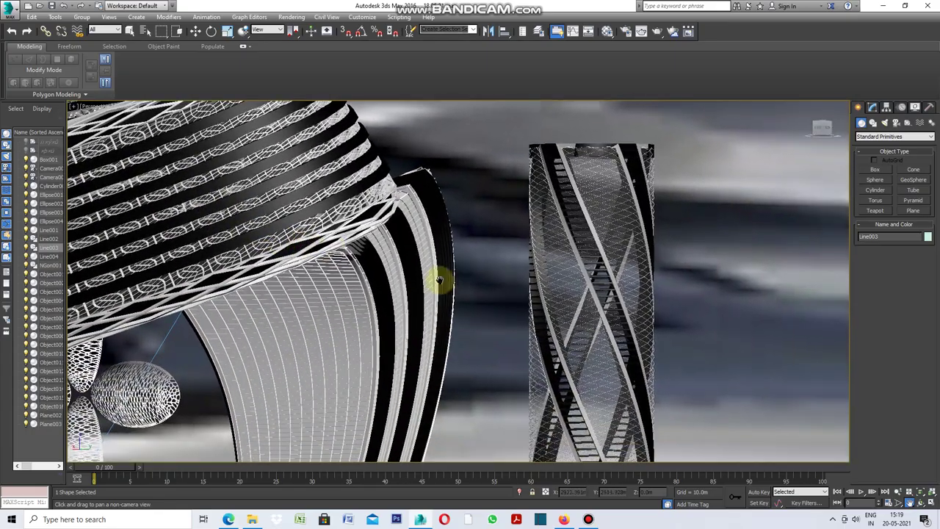
Step: Zoom onto the twisted tower and pan up along its ladder-like slats and lattice
{"action": "scroll", "coordinate": [613, 181], "scroll_direction": "up", "scroll_amount": 5}
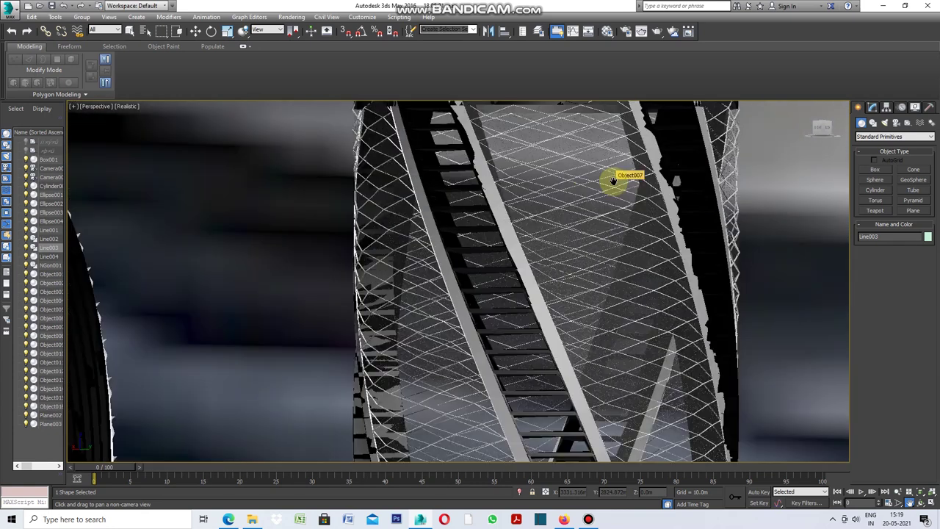
{"action": "mouse_move", "coordinate": [500, 200]}
{"action": "middle_mouse_down"}
{"action": "mouse_move", "coordinate": [447, 273]}
{"action": "mouse_move", "coordinate": [468, 272]}
{"action": "mouse_move", "coordinate": [403, 193]}
{"action": "middle_mouse_up"}
{"action": "scroll", "coordinate": [367, 210], "scroll_direction": "up", "scroll_amount": 2}
{"action": "scroll", "coordinate": [369, 210], "scroll_direction": "up", "scroll_amount": 2}
{"action": "scroll", "coordinate": [367, 211], "scroll_direction": "up", "scroll_amount": 2}
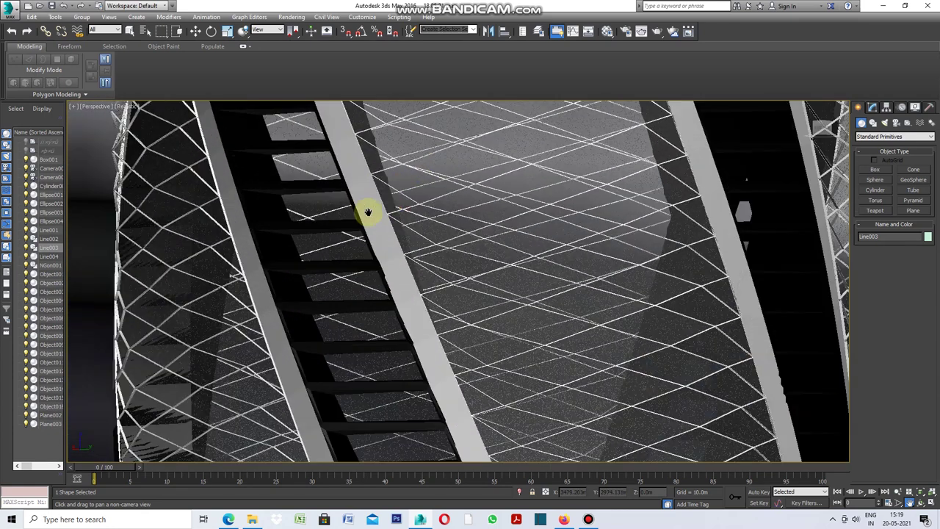
{"action": "mouse_move", "coordinate": [488, 258]}
{"action": "middle_mouse_down"}
{"action": "mouse_move", "coordinate": [365, 260]}
{"action": "mouse_move", "coordinate": [471, 273]}
{"action": "middle_mouse_up"}
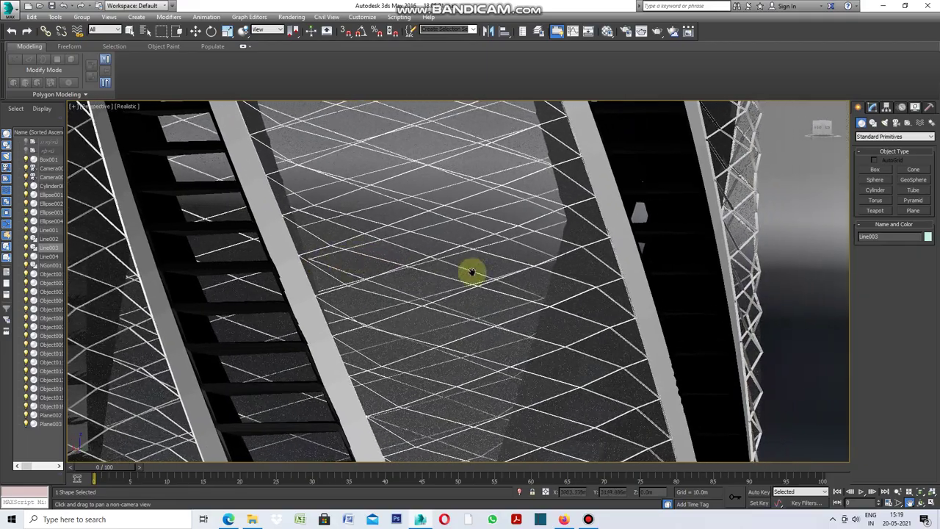
{"action": "middle_click_drag", "start_coordinate": [498, 222], "coordinate": [498, 168]}
{"action": "middle_click_drag", "start_coordinate": [561, 283], "coordinate": [646, 172]}
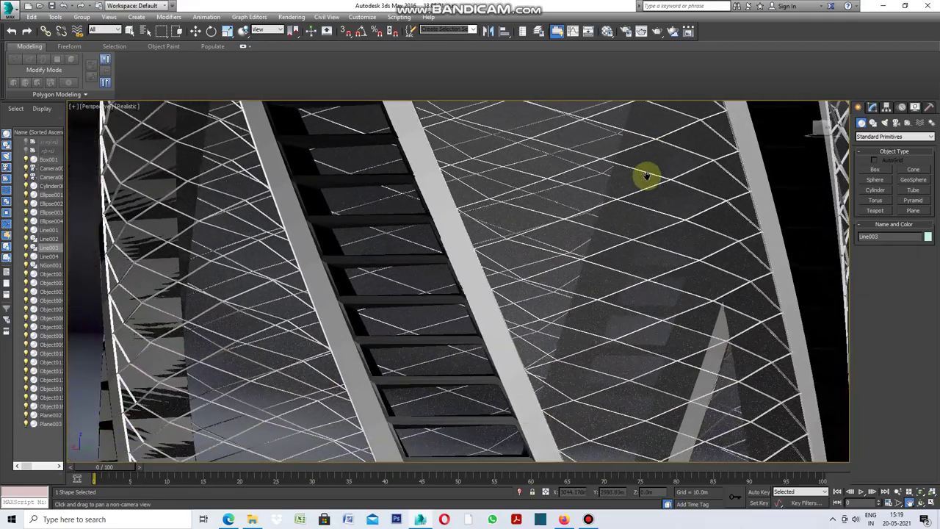
{"action": "middle_click_drag", "start_coordinate": [615, 367], "coordinate": [595, 201]}
{"action": "middle_click_drag", "start_coordinate": [624, 362], "coordinate": [610, 304]}
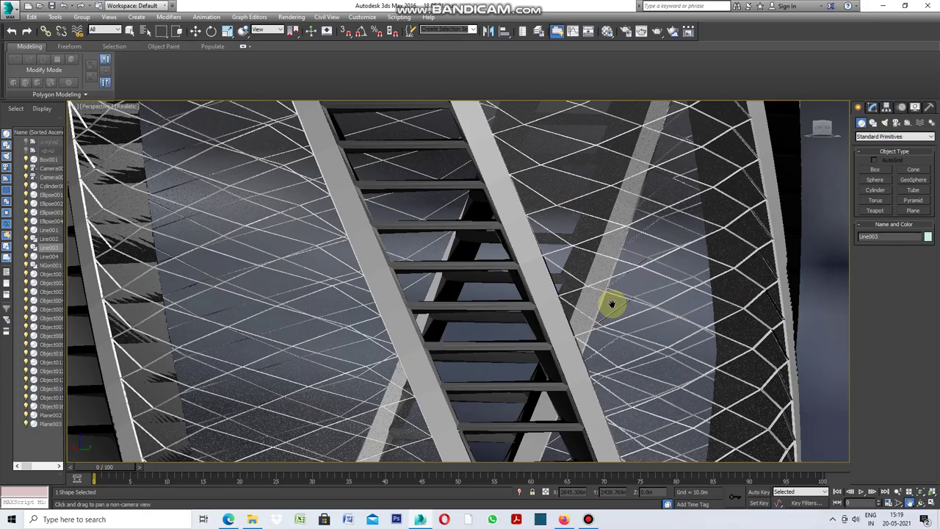
{"action": "middle_click_drag", "start_coordinate": [629, 386], "coordinate": [626, 245]}
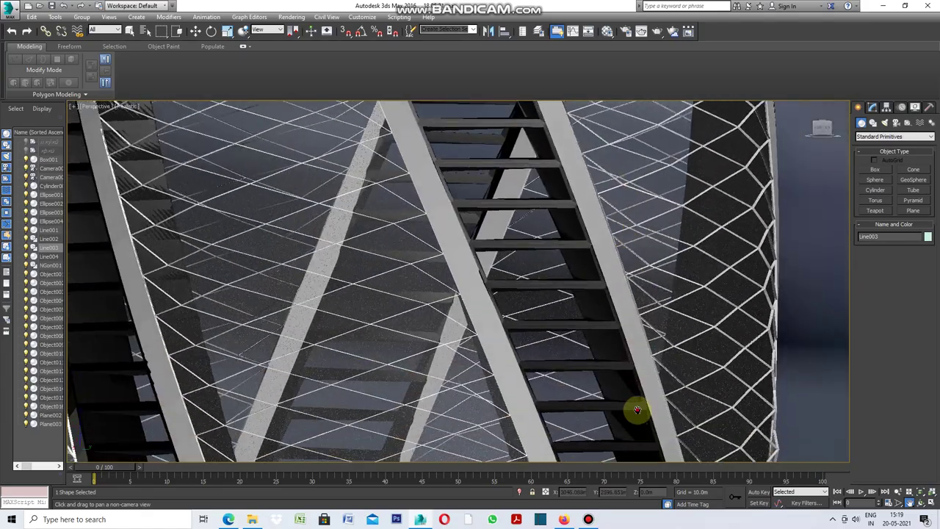
Step: Pan across the ladders and diagonal beams to the base, then zoom out to frame the tower
{"action": "middle_click_drag", "start_coordinate": [636, 414], "coordinate": [656, 235]}
{"action": "mouse_move", "coordinate": [655, 331]}
{"action": "middle_mouse_down"}
{"action": "mouse_move", "coordinate": [677, 354]}
{"action": "mouse_move", "coordinate": [661, 315]}
{"action": "middle_mouse_up"}
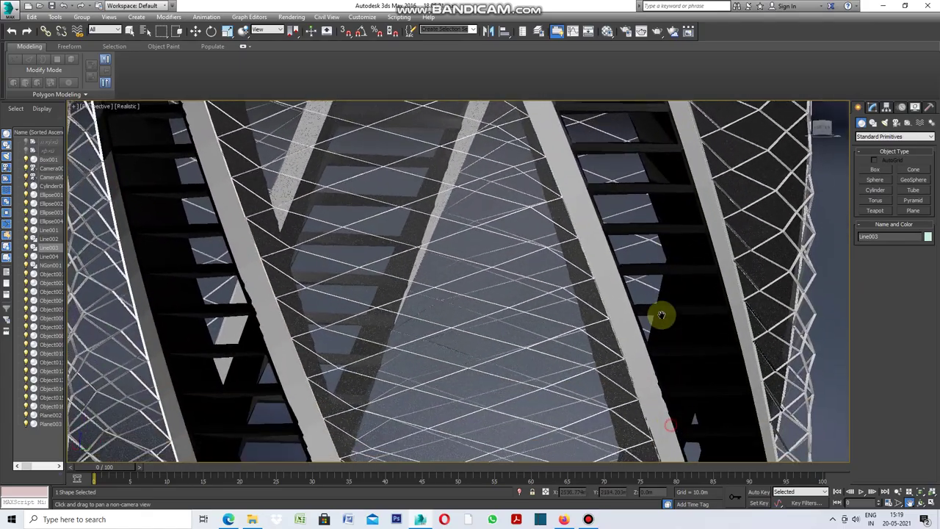
{"action": "middle_click_drag", "start_coordinate": [653, 384], "coordinate": [644, 233]}
{"action": "middle_click_drag", "start_coordinate": [642, 386], "coordinate": [651, 243]}
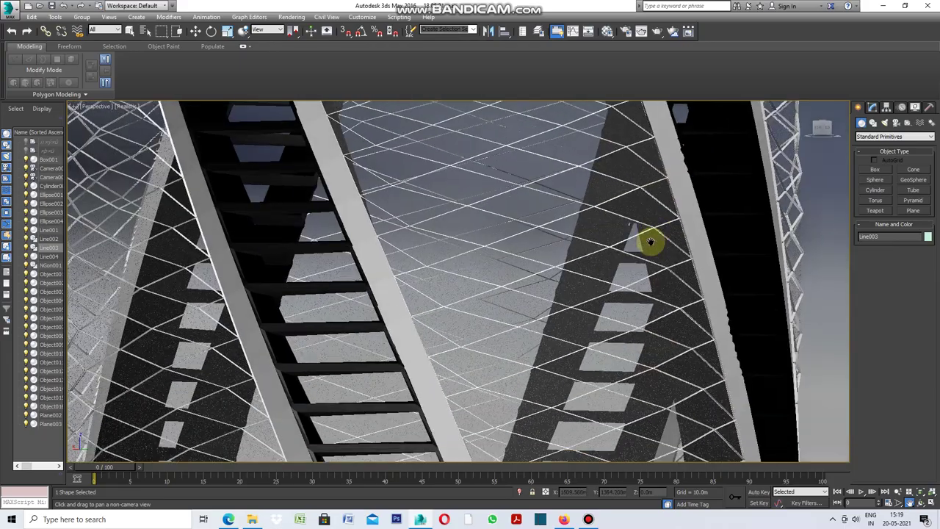
{"action": "middle_click_drag", "start_coordinate": [682, 405], "coordinate": [640, 229]}
{"action": "middle_click_drag", "start_coordinate": [641, 341], "coordinate": [651, 212]}
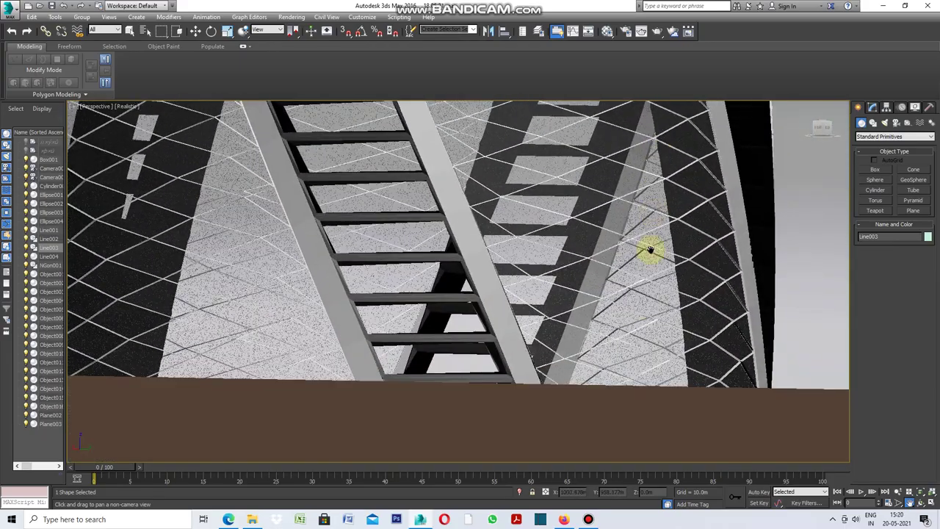
{"action": "scroll", "coordinate": [643, 304], "scroll_direction": "down", "scroll_amount": 2}
{"action": "scroll", "coordinate": [555, 426], "scroll_direction": "down", "scroll_amount": 3}
{"action": "scroll", "coordinate": [524, 369], "scroll_direction": "down", "scroll_amount": 4}
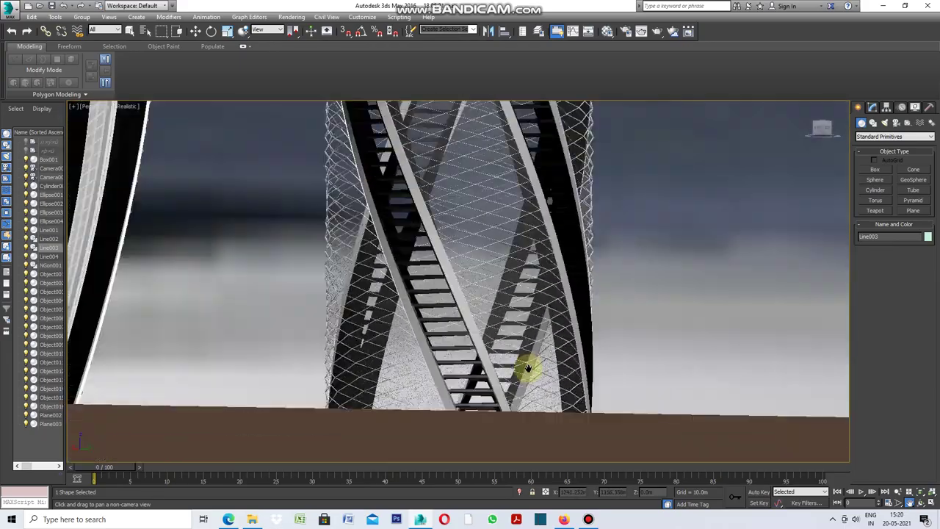
{"action": "scroll", "coordinate": [524, 369], "scroll_direction": "down", "scroll_amount": 3}
{"action": "mouse_move", "coordinate": [544, 300]}
{"action": "middle_mouse_down", "text": "alt"}
{"action": "mouse_move", "coordinate": [487, 399]}
{"action": "mouse_move", "coordinate": [506, 319]}
{"action": "mouse_move", "coordinate": [541, 443]}
{"action": "mouse_move", "coordinate": [537, 387]}
{"action": "mouse_move", "coordinate": [504, 392]}
{"action": "mouse_move", "coordinate": [566, 294]}
{"action": "mouse_move", "coordinate": [415, 351]}
{"action": "middle_mouse_up", "text": "alt"}
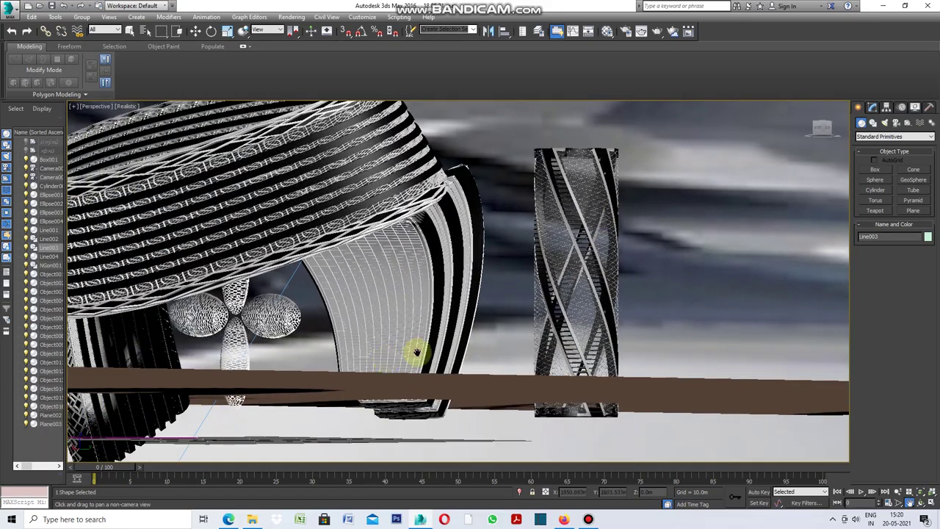
{"action": "scroll", "coordinate": [235, 317], "scroll_direction": "up", "scroll_amount": 3}
{"action": "scroll", "coordinate": [232, 317], "scroll_direction": "up", "scroll_amount": 3}
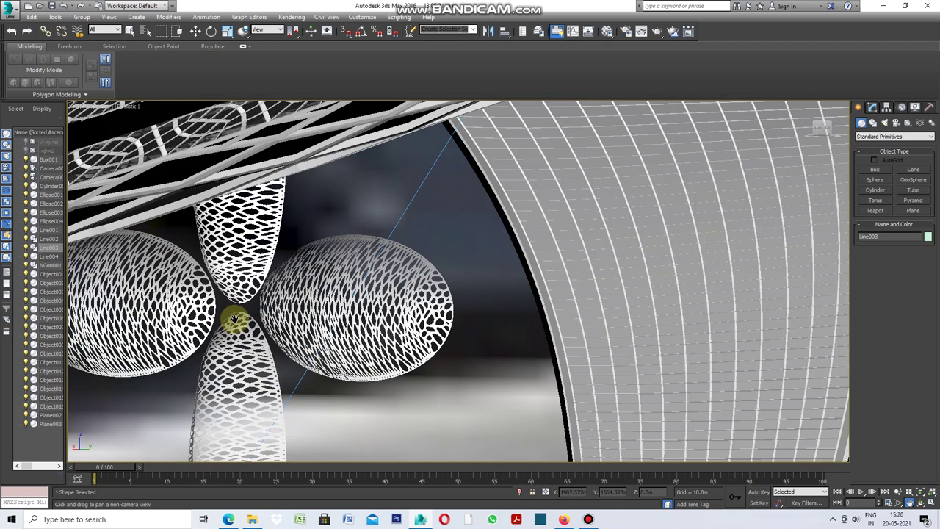
{"action": "scroll", "coordinate": [235, 317], "scroll_direction": "up", "scroll_amount": 3}
{"action": "middle_click_drag", "start_coordinate": [262, 253], "coordinate": [352, 279]}
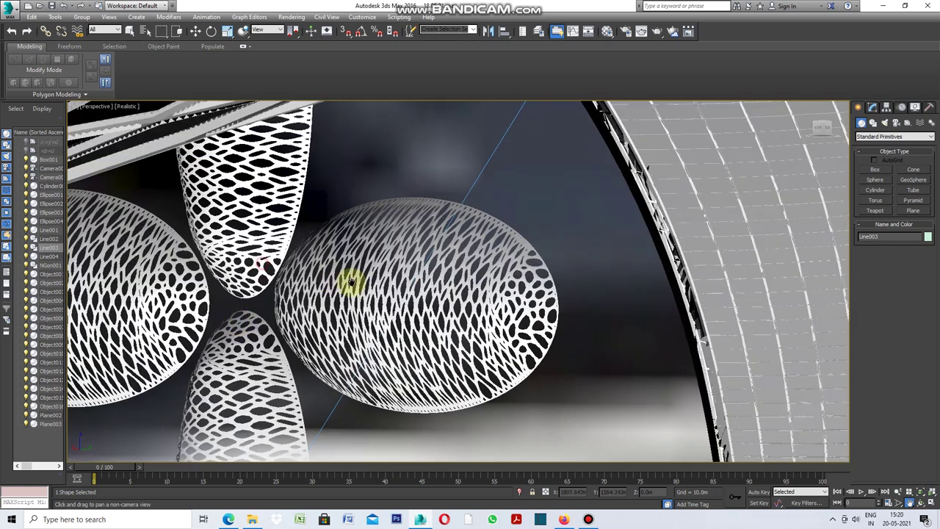
{"action": "scroll", "coordinate": [275, 367], "scroll_direction": "up", "scroll_amount": 3}
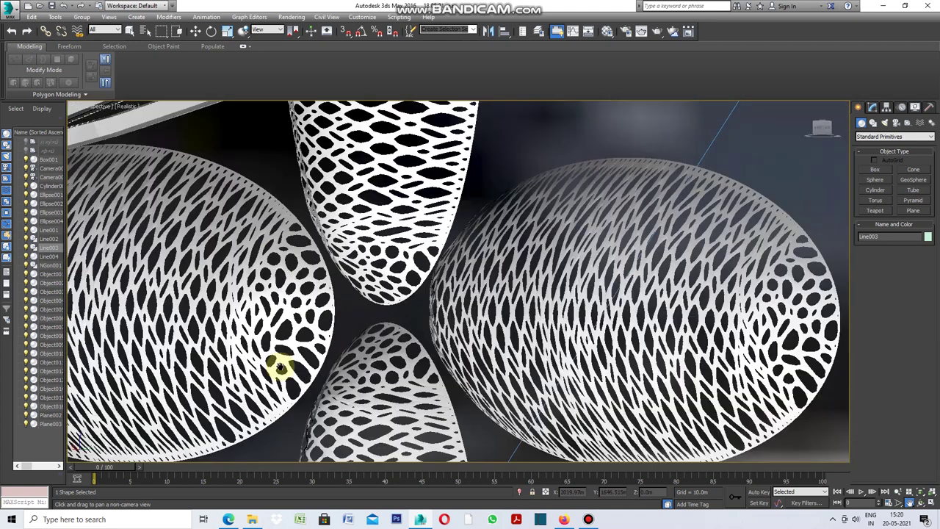
{"action": "scroll", "coordinate": [322, 312], "scroll_direction": "up", "scroll_amount": 3}
{"action": "scroll", "coordinate": [296, 336], "scroll_direction": "down", "scroll_amount": 2}
{"action": "scroll", "coordinate": [296, 331], "scroll_direction": "down", "scroll_amount": 2}
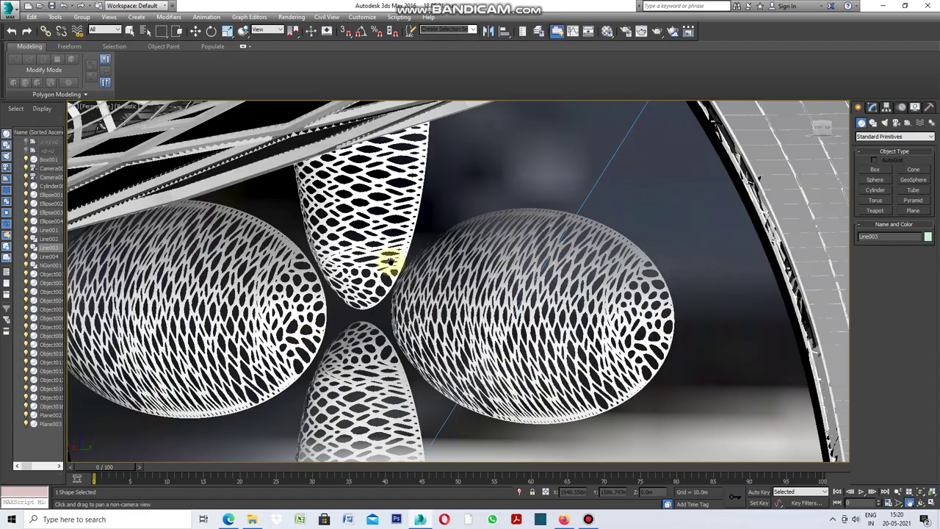
{"action": "scroll", "coordinate": [360, 363], "scroll_direction": "down", "scroll_amount": 3}
{"action": "scroll", "coordinate": [359, 376], "scroll_direction": "down", "scroll_amount": 3}
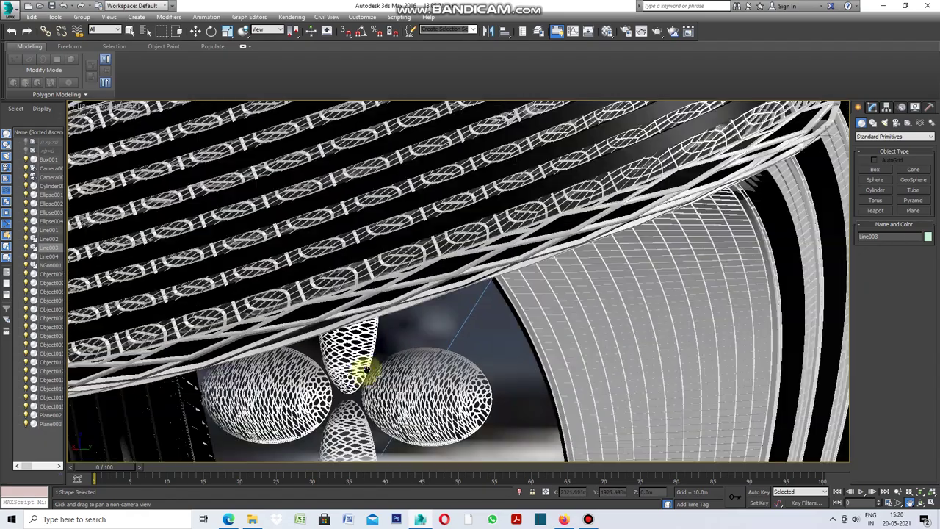
{"action": "scroll", "coordinate": [364, 371], "scroll_direction": "down", "scroll_amount": 3}
{"action": "scroll", "coordinate": [542, 392], "scroll_direction": "up", "scroll_amount": 2}
{"action": "scroll", "coordinate": [516, 360], "scroll_direction": "up", "scroll_amount": 3}
{"action": "mouse_move", "coordinate": [515, 360]}
{"action": "middle_mouse_down", "text": "alt"}
{"action": "mouse_move", "coordinate": [489, 342]}
{"action": "mouse_move", "coordinate": [556, 419]}
{"action": "mouse_move", "coordinate": [451, 333]}
{"action": "middle_mouse_up", "text": "alt"}
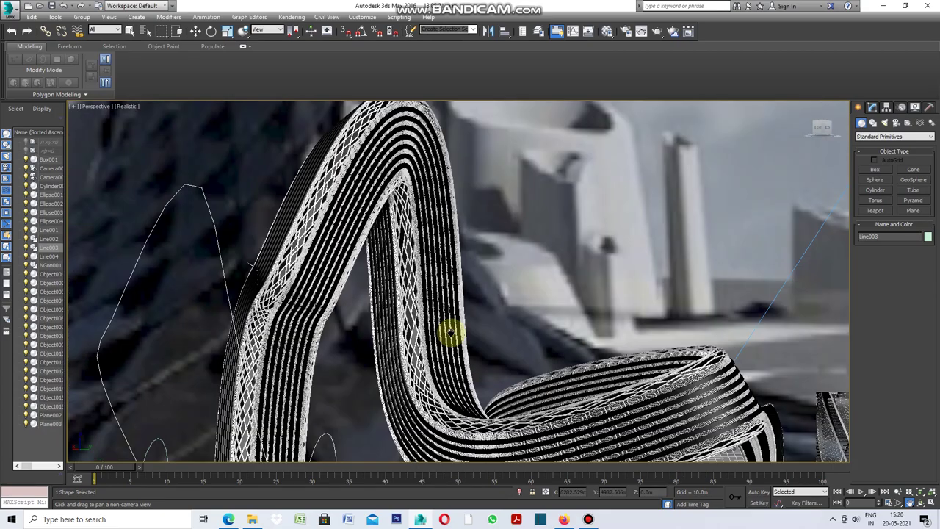
{"action": "middle_click_drag", "start_coordinate": [497, 361], "coordinate": [392, 256]}
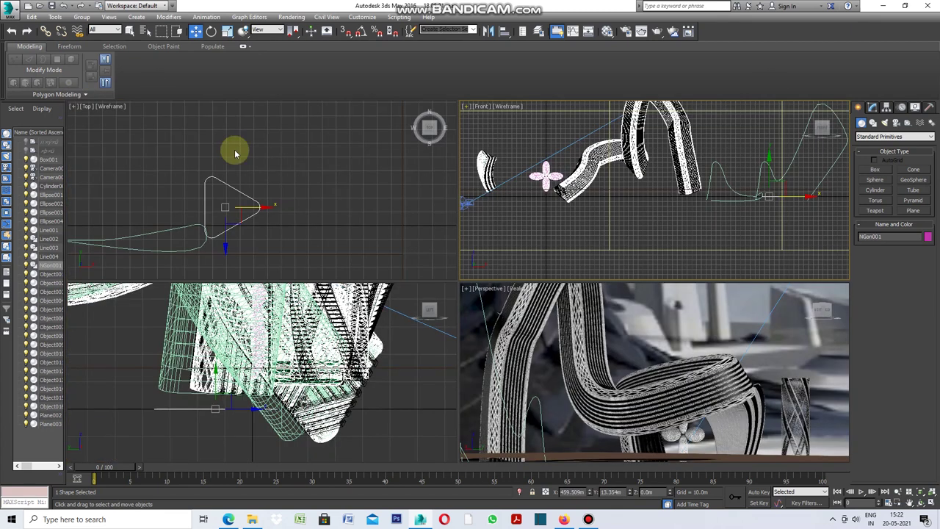
Step: Draw NGon002 in the Top viewport as a 3-sided polygon with a 25 m radius
{"action": "left_click", "coordinate": [873, 123]}
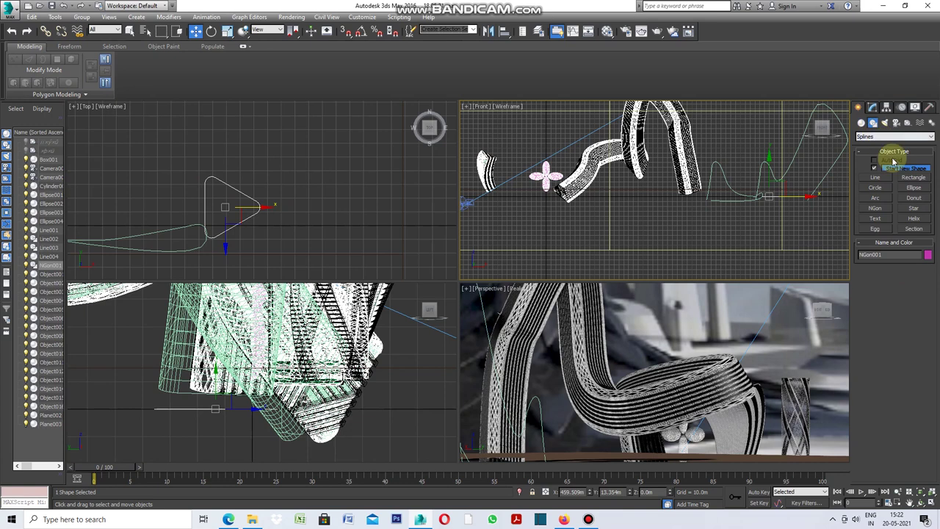
{"action": "left_click", "coordinate": [881, 211]}
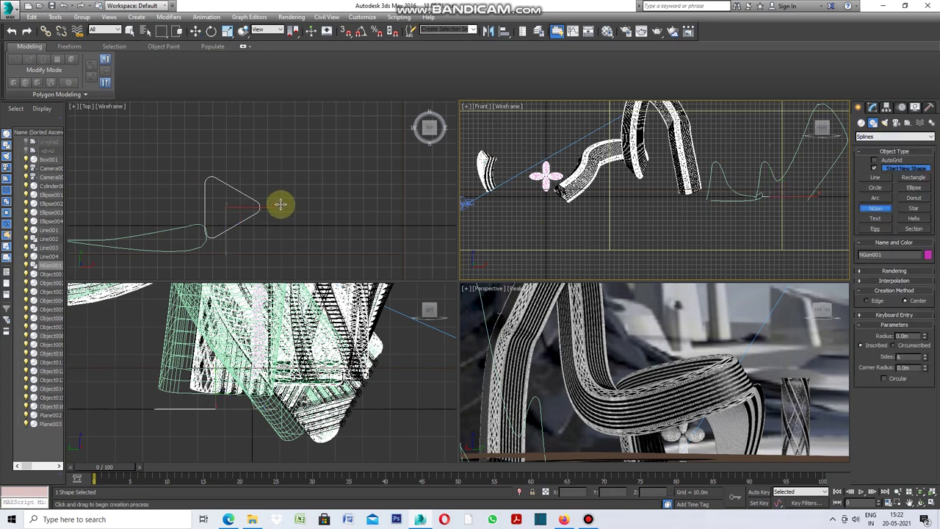
{"action": "left_click_drag", "start_coordinate": [297, 186], "coordinate": [316, 218]}
{"action": "type", "text": "25"}
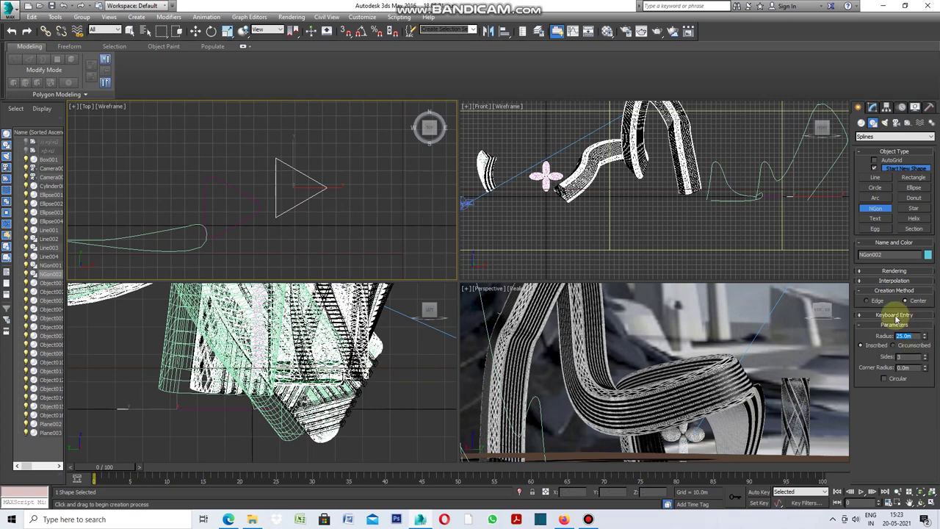
Step: Convert the NGon002 triangle into an editable spline
{"action": "right_click", "coordinate": [254, 178]}
{"action": "key", "text": "w"}
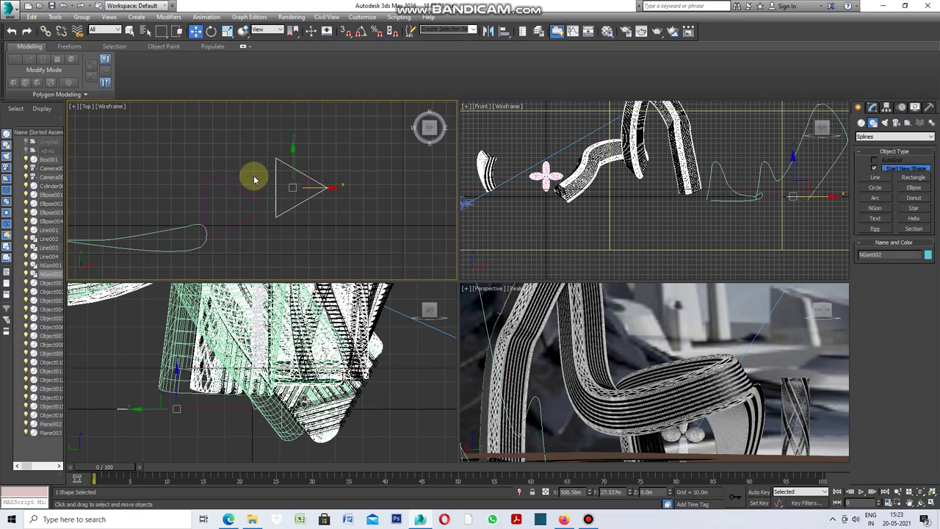
{"action": "right_click", "coordinate": [254, 178]}
{"action": "mouse_move", "coordinate": [272, 272]}
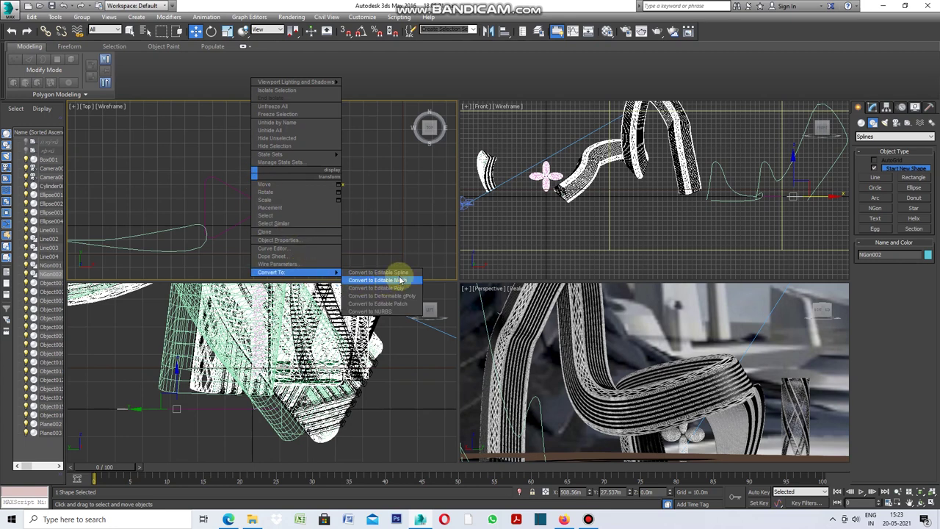
{"action": "left_click", "coordinate": [397, 275]}
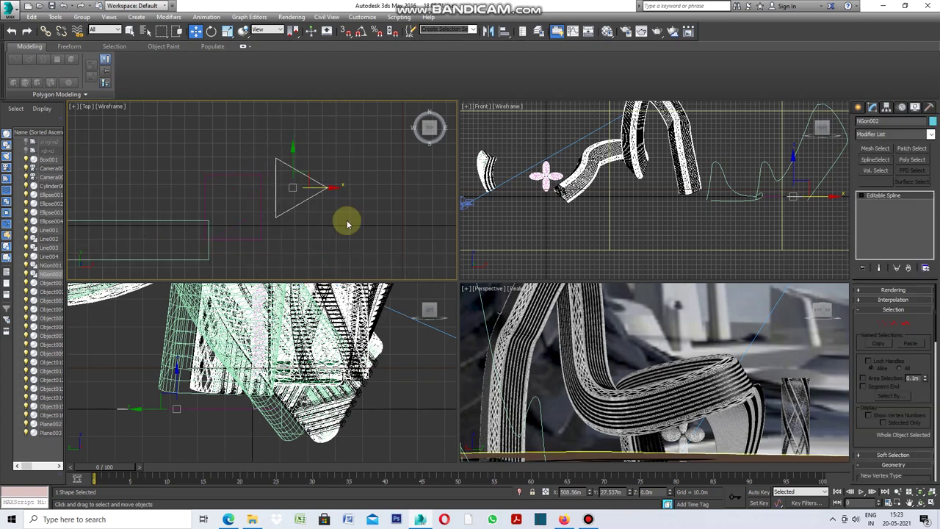
Step: Select the triangle's three vertices and fillet all its corners into rounded curves
{"action": "left_click_drag", "start_coordinate": [936, 379], "coordinate": [879, 331]}
{"action": "left_click", "coordinate": [881, 324]}
{"action": "left_click_drag", "start_coordinate": [351, 152], "coordinate": [270, 233]}
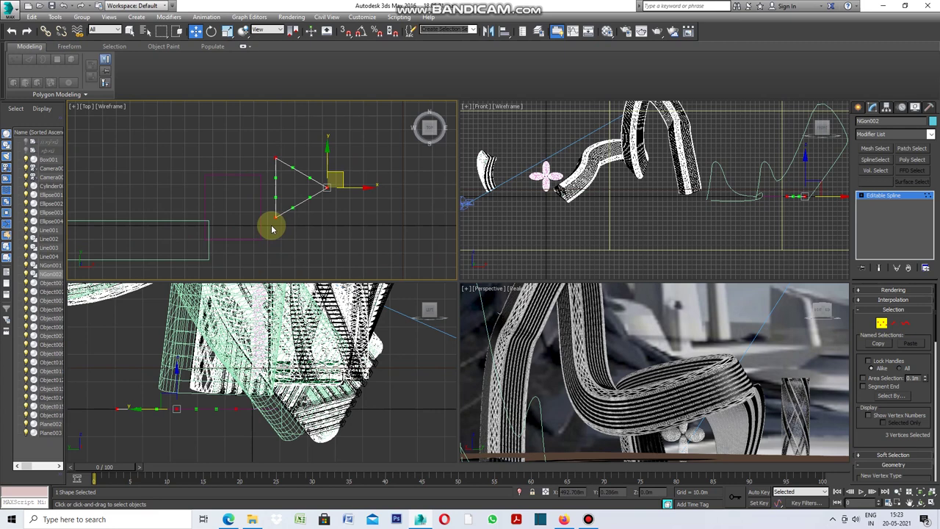
{"action": "scroll", "coordinate": [273, 216], "scroll_direction": "up", "scroll_amount": 2}
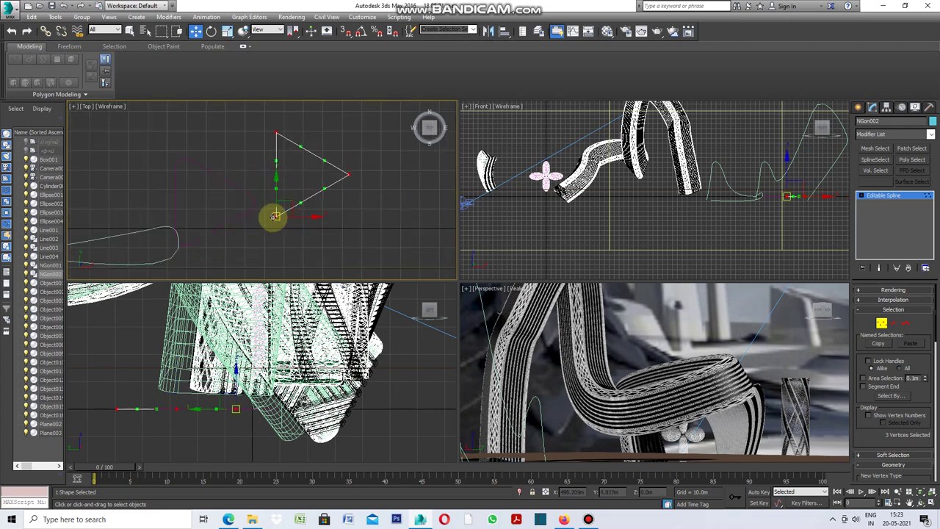
{"action": "left_click", "coordinate": [347, 173]}
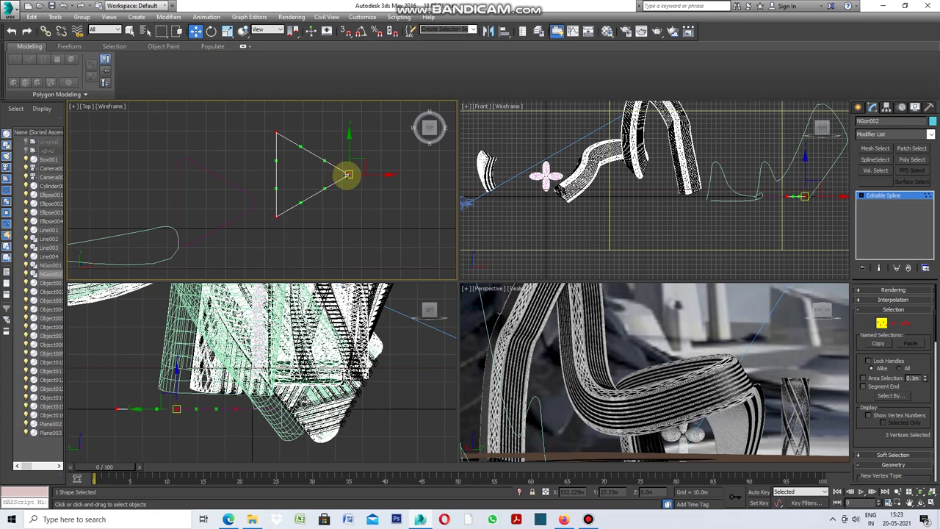
{"action": "left_click_drag", "start_coordinate": [937, 323], "coordinate": [935, 376]}
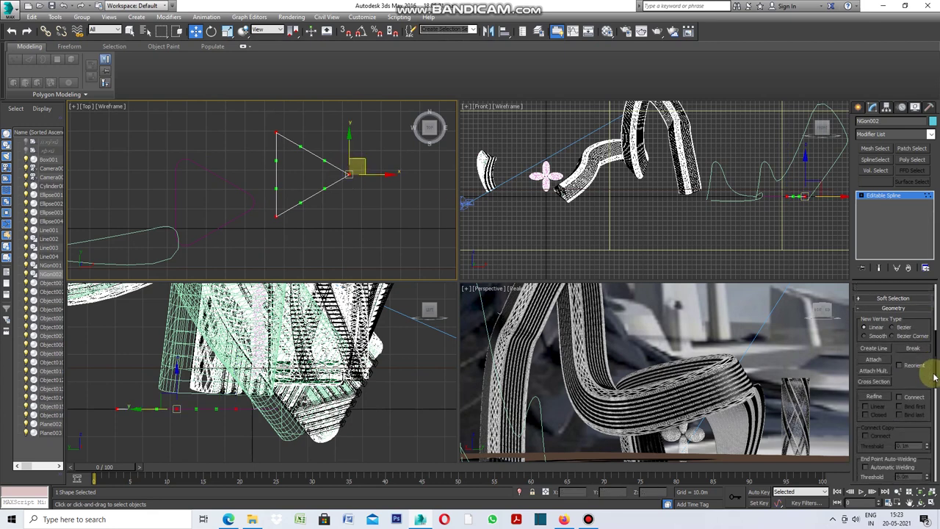
{"action": "left_click_drag", "start_coordinate": [935, 376], "coordinate": [936, 409]}
{"action": "left_click", "coordinate": [879, 472]}
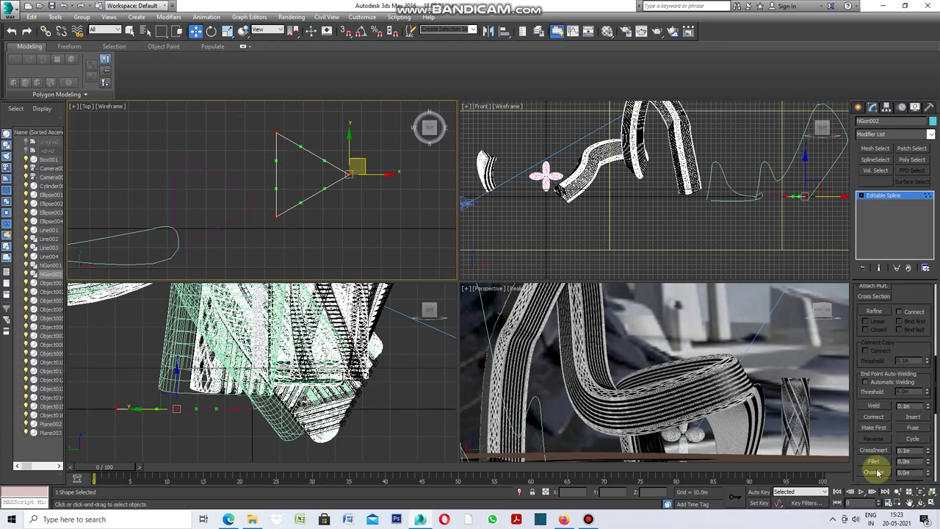
{"action": "left_click", "coordinate": [874, 462]}
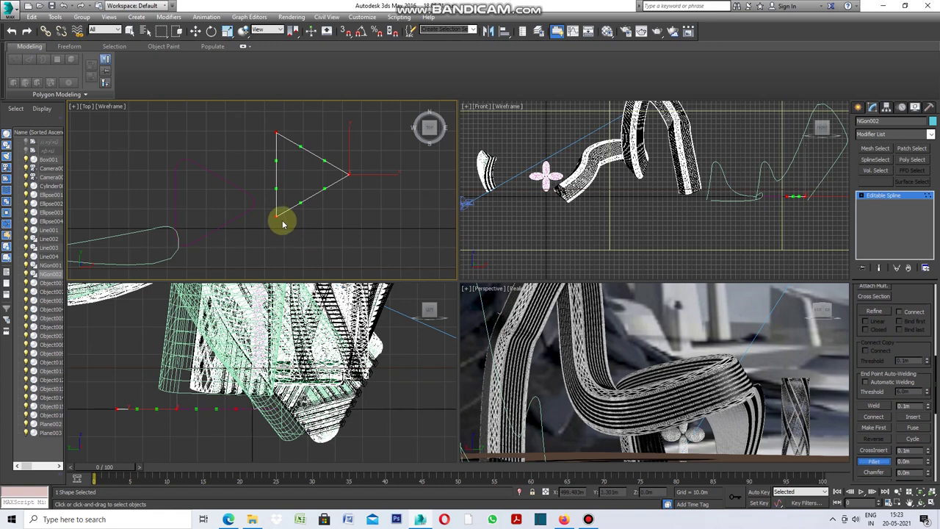
{"action": "left_click_drag", "start_coordinate": [277, 213], "coordinate": [285, 209]}
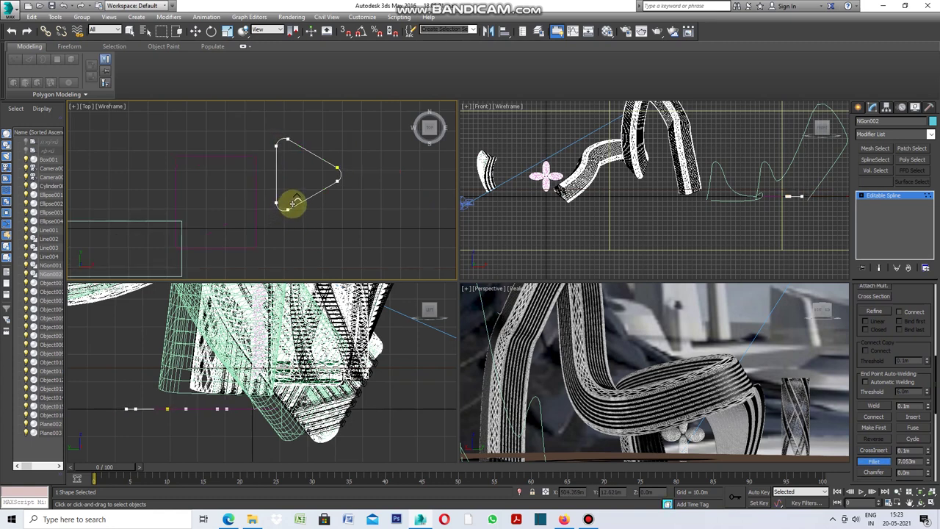
{"action": "left_click_drag", "start_coordinate": [296, 202], "coordinate": [269, 178]}
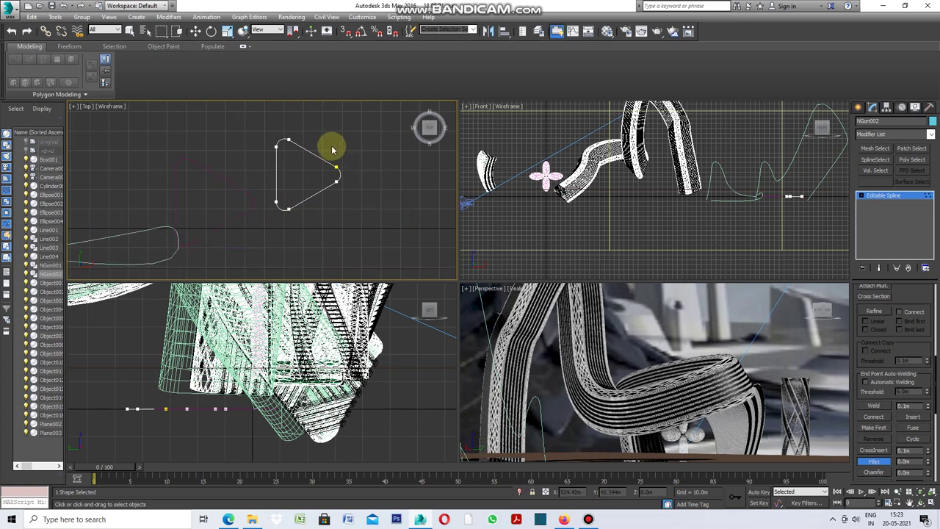
{"action": "left_click", "coordinate": [856, 108]}
Step: Select the curved profile spline Line003, then the ribbon chair object beside it
{"action": "left_click", "coordinate": [357, 216]}
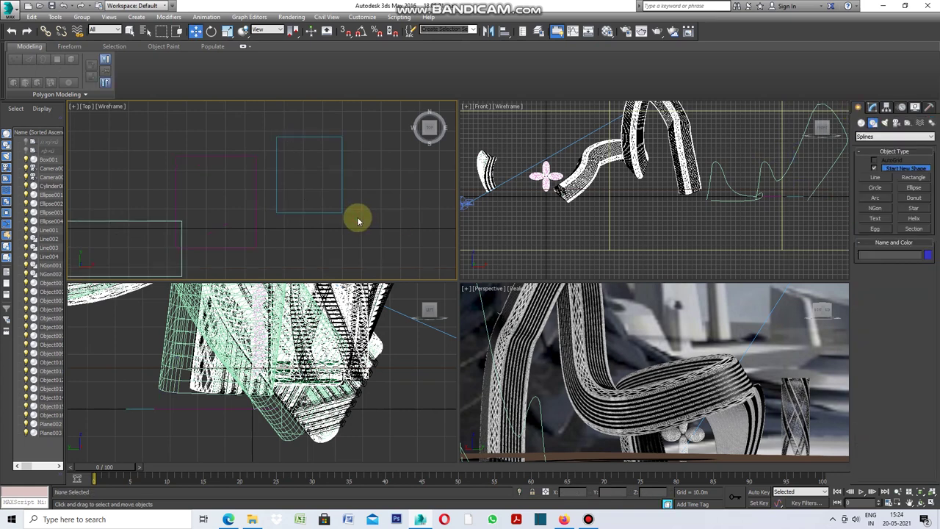
{"action": "scroll", "coordinate": [541, 204], "scroll_direction": "down", "scroll_amount": 3}
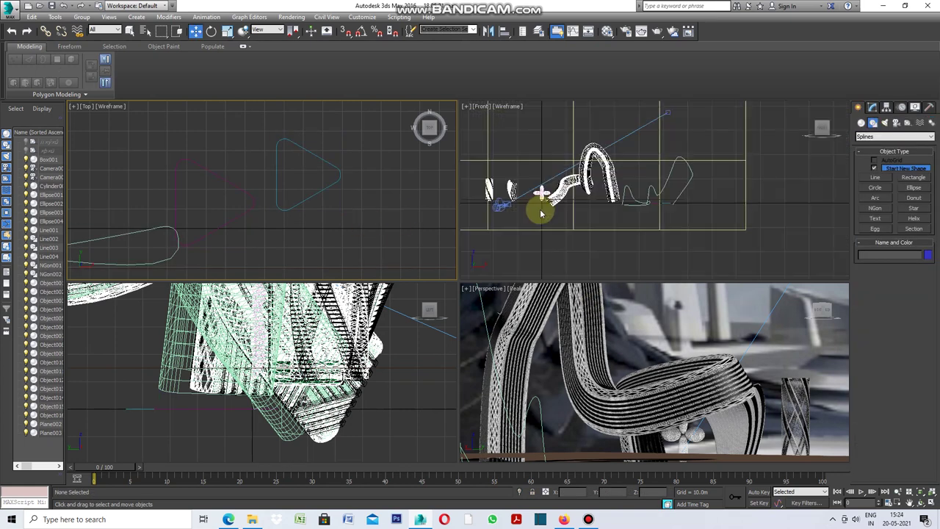
{"action": "scroll", "coordinate": [680, 173], "scroll_direction": "up", "scroll_amount": 3}
{"action": "scroll", "coordinate": [698, 183], "scroll_direction": "up", "scroll_amount": 3}
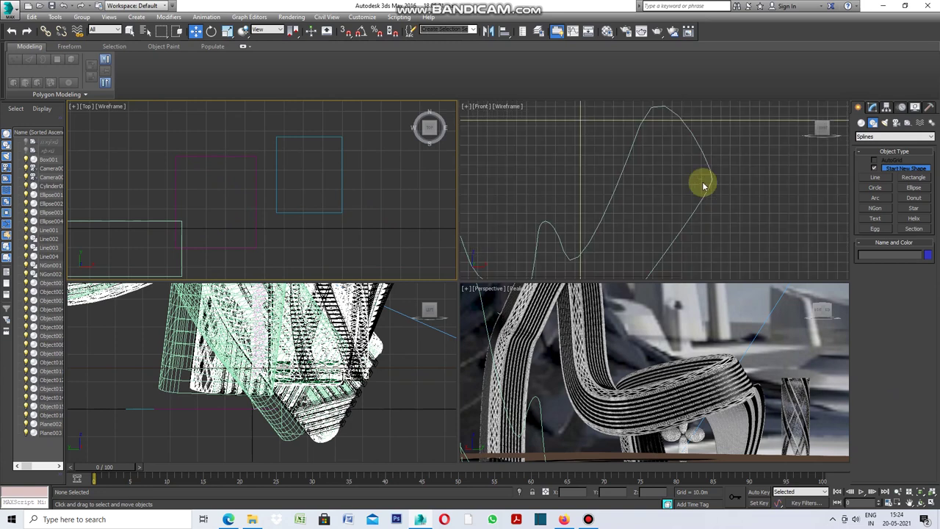
{"action": "left_click", "coordinate": [711, 179]}
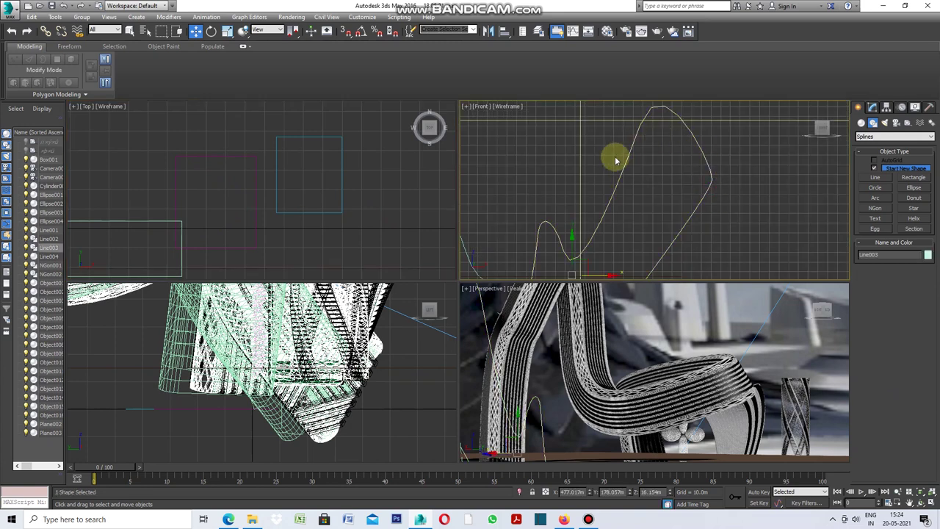
{"action": "scroll", "coordinate": [646, 212], "scroll_direction": "down", "scroll_amount": 3}
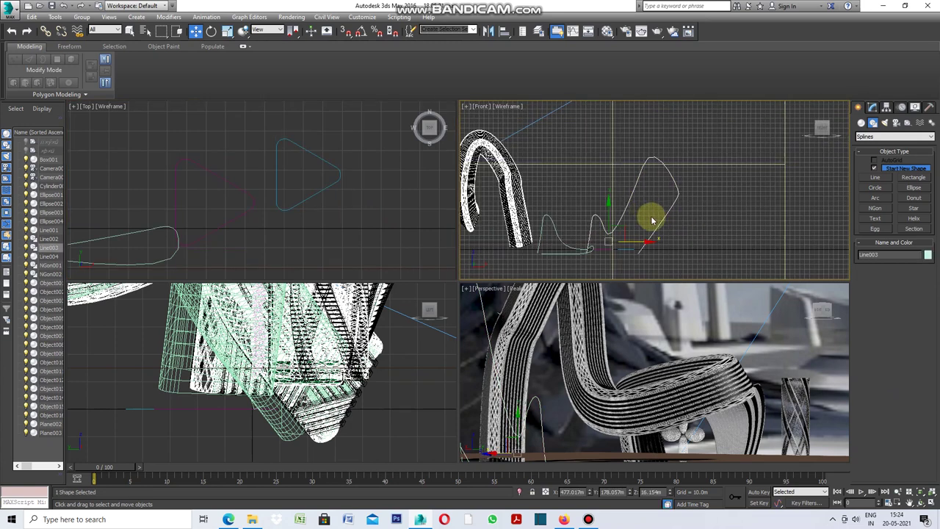
{"action": "scroll", "coordinate": [667, 243], "scroll_direction": "down", "scroll_amount": 2}
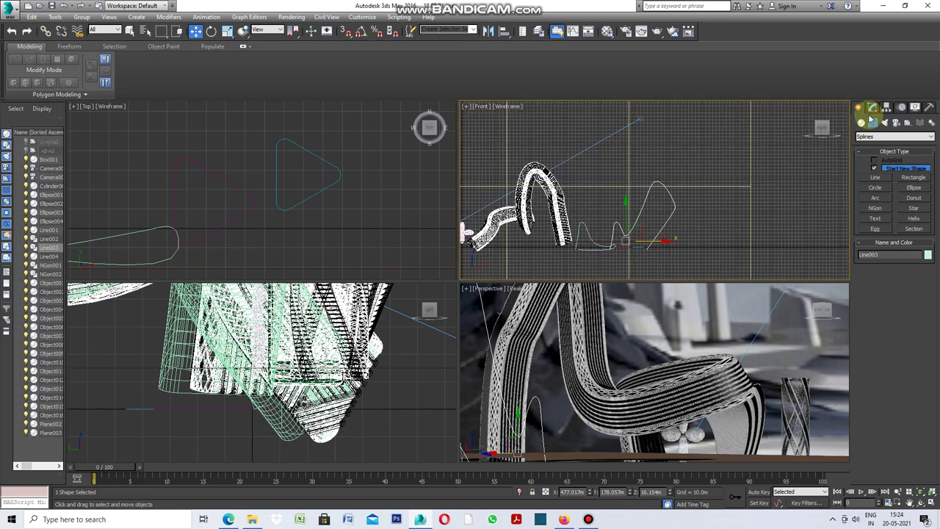
{"action": "left_click", "coordinate": [546, 322]}
{"action": "scroll", "coordinate": [549, 323], "scroll_direction": "down", "scroll_amount": 3}
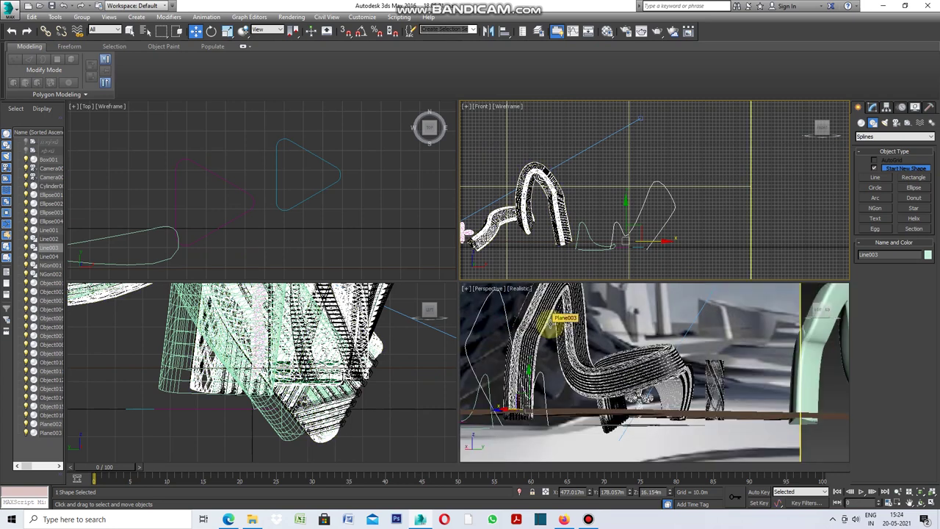
{"action": "scroll", "coordinate": [651, 363], "scroll_direction": "down", "scroll_amount": 3}
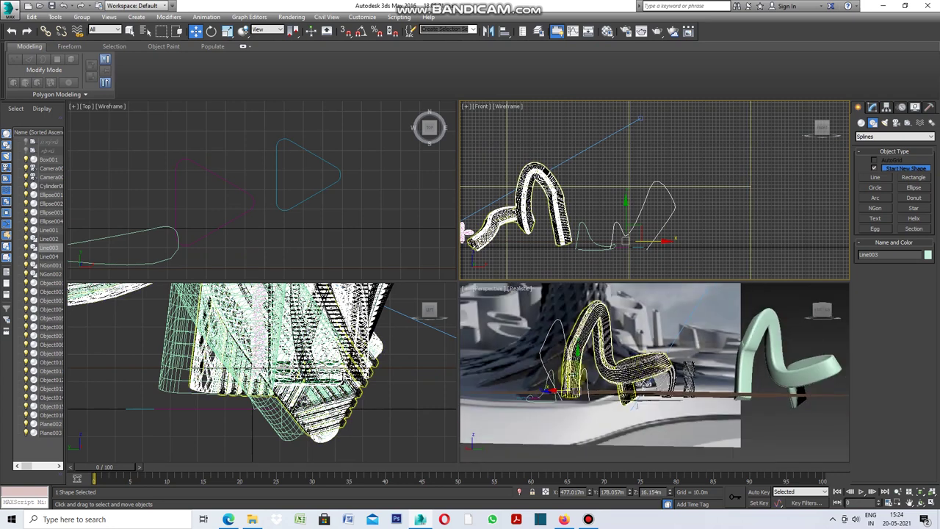
{"action": "scroll", "coordinate": [551, 380], "scroll_direction": "up", "scroll_amount": 3}
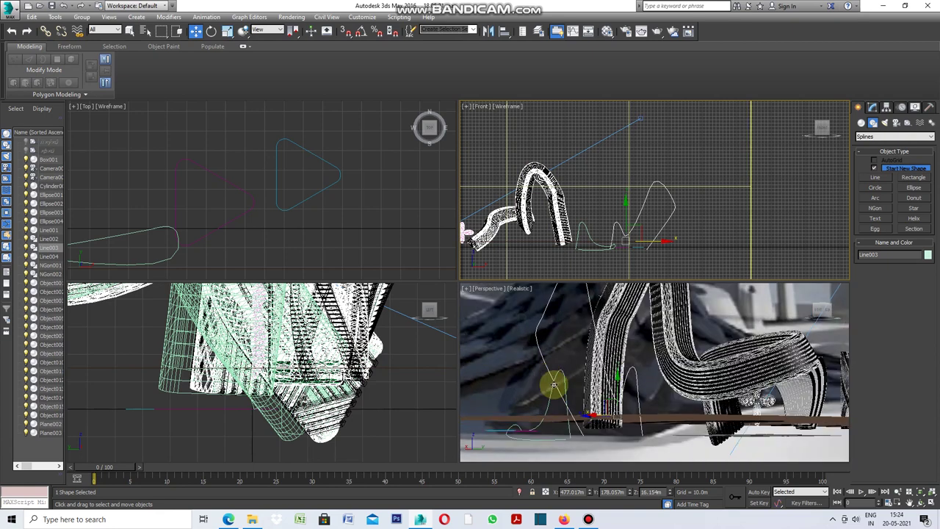
Step: Maximize the Perspective viewport and zoom out to show the new curve beside the ribbons
{"action": "left_click", "coordinate": [465, 290]}
{"action": "left_click", "coordinate": [465, 291]}
{"action": "left_click", "coordinate": [486, 301]}
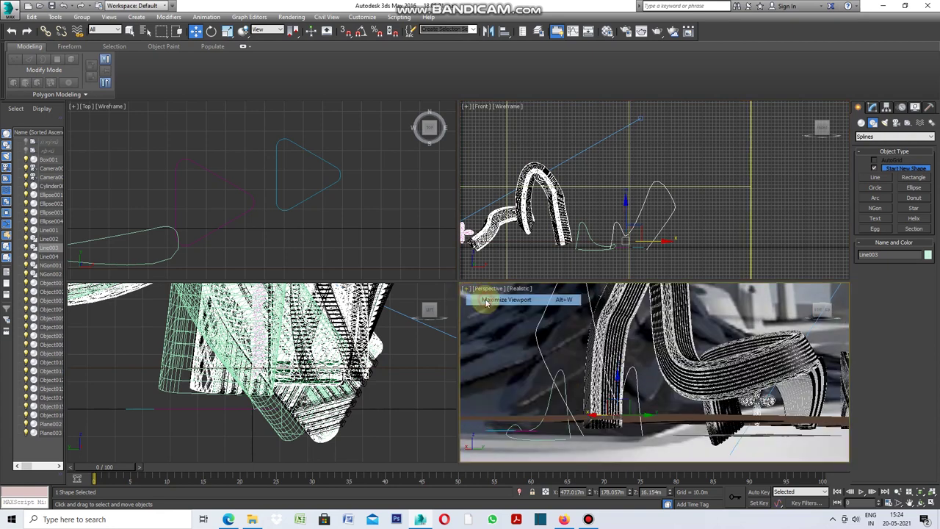
{"action": "left_click", "coordinate": [613, 361]}
{"action": "scroll", "coordinate": [613, 362], "scroll_direction": "down", "scroll_amount": 2}
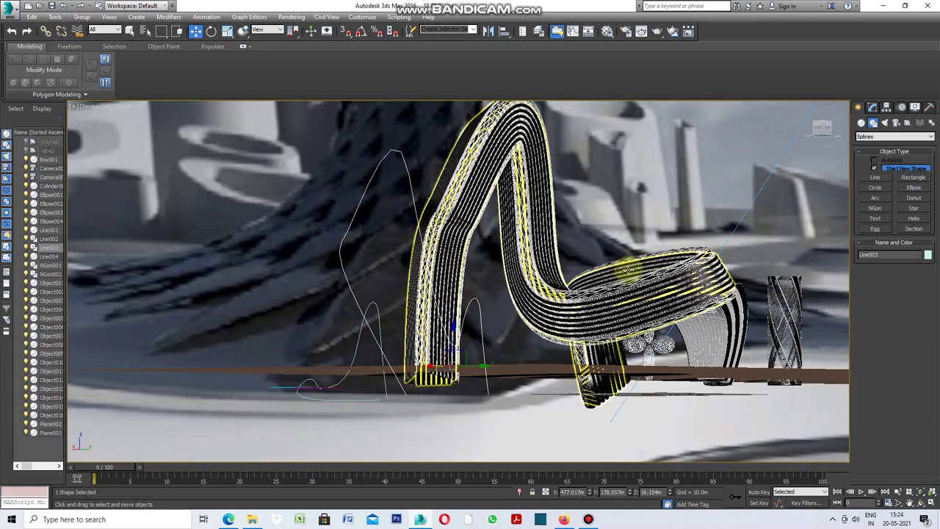
Step: Apply a Sweep to Line003 using a custom section, then restore the four-viewport layout
{"action": "left_click", "coordinate": [872, 107]}
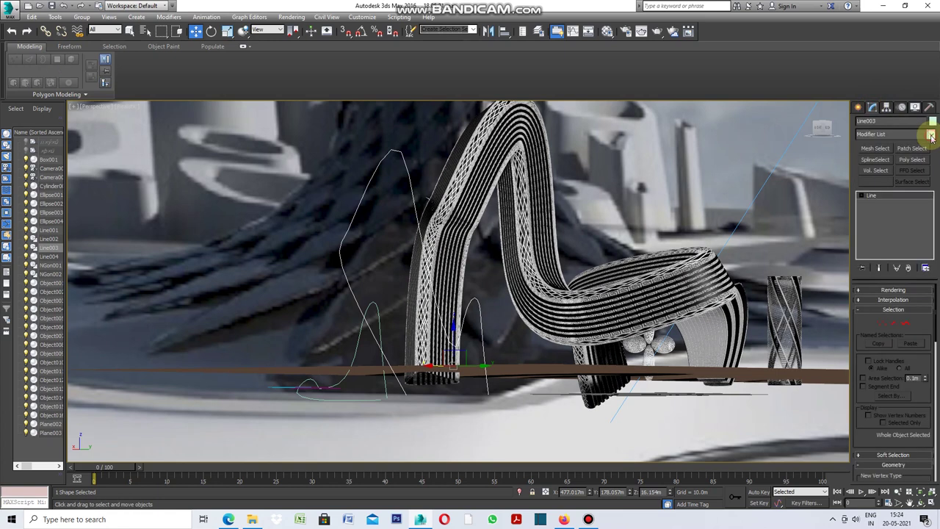
{"action": "left_click", "coordinate": [932, 136]}
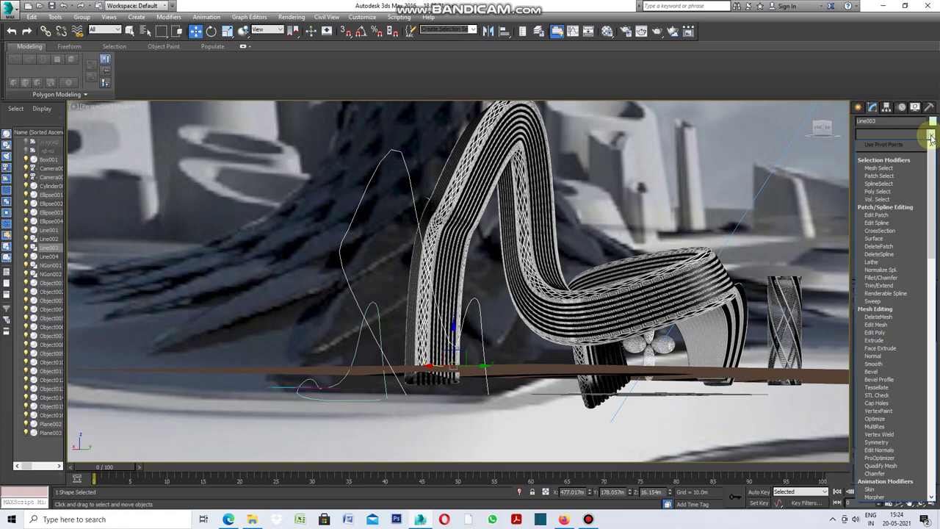
{"action": "left_click", "coordinate": [874, 301]}
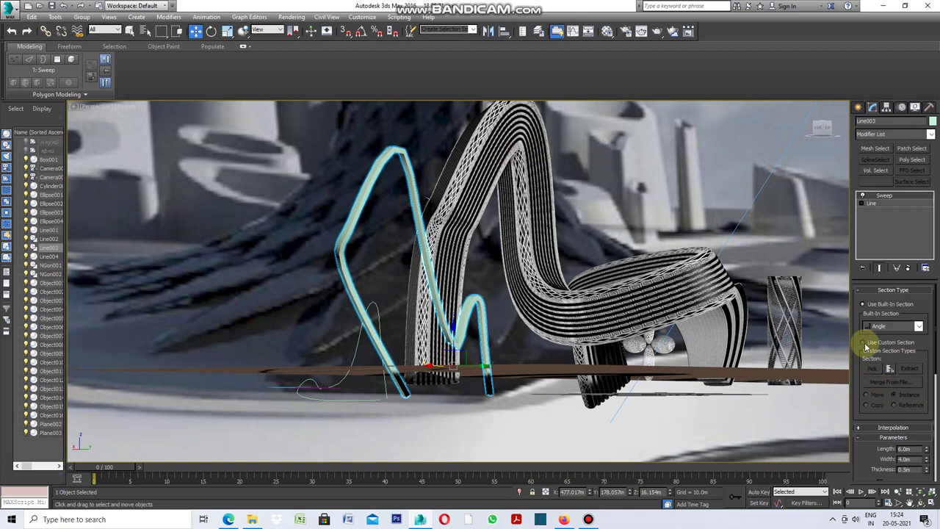
{"action": "left_click", "coordinate": [865, 343]}
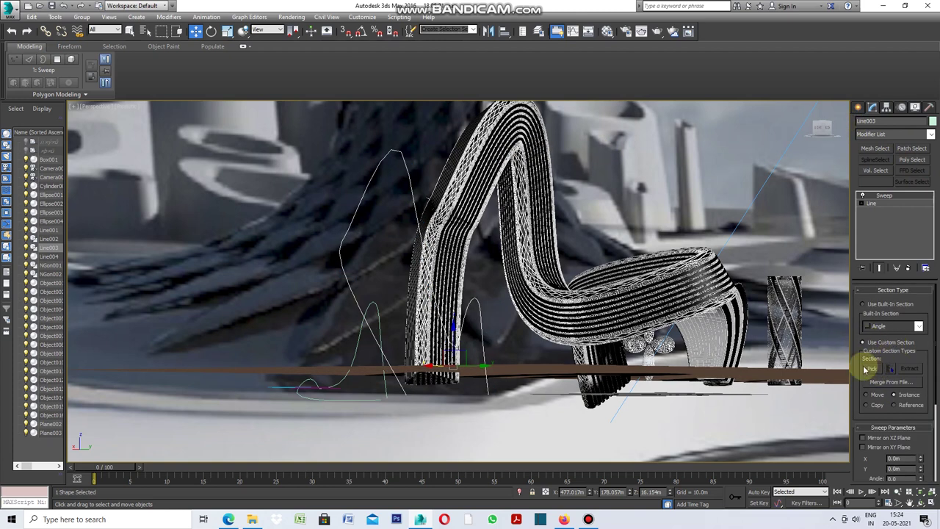
{"action": "left_click", "coordinate": [873, 370]}
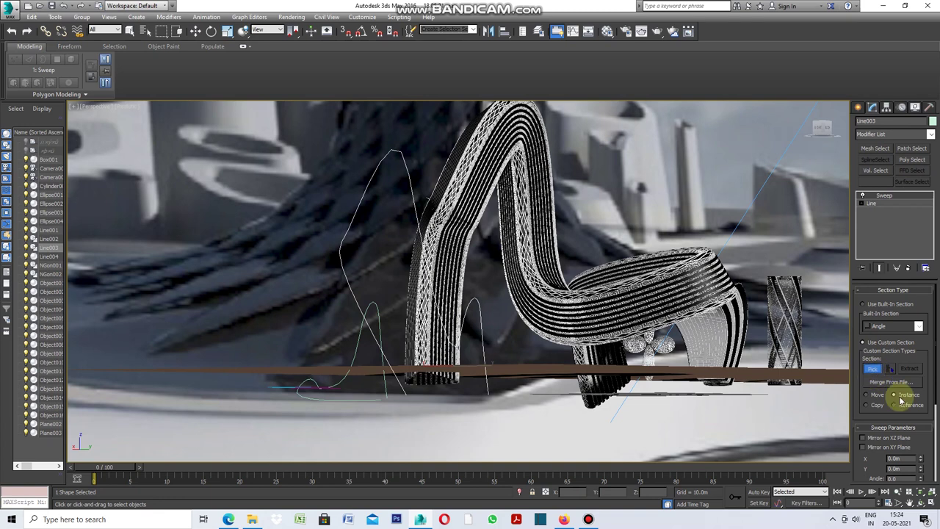
{"action": "left_click", "coordinate": [76, 108]}
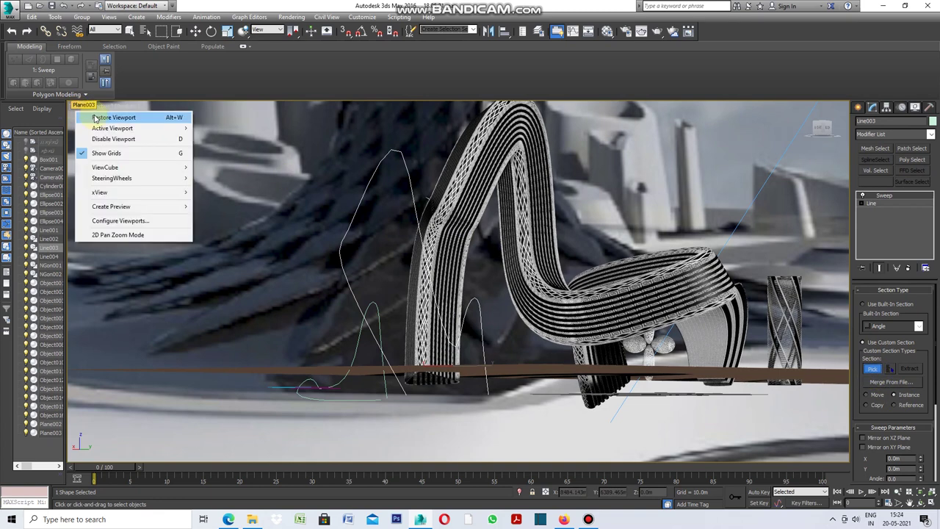
{"action": "left_click", "coordinate": [95, 118]}
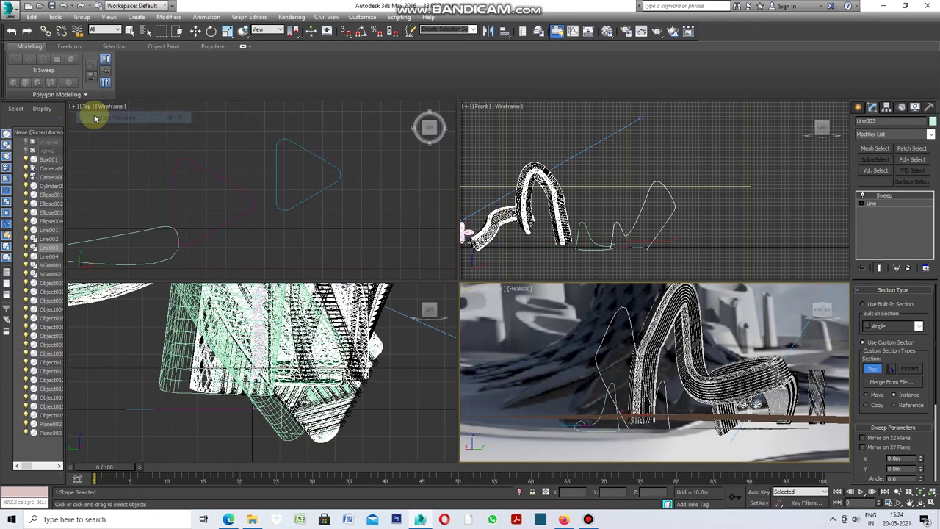
Step: Pick NGon002 as Line003's sweep section, then select the swept tube and zoom the Front view
{"action": "left_click", "coordinate": [306, 198]}
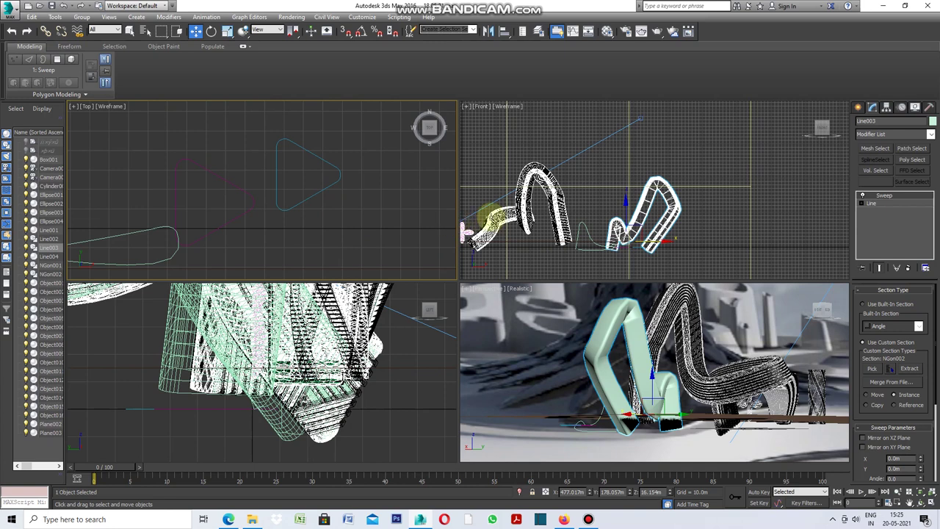
{"action": "left_click", "coordinate": [487, 219]}
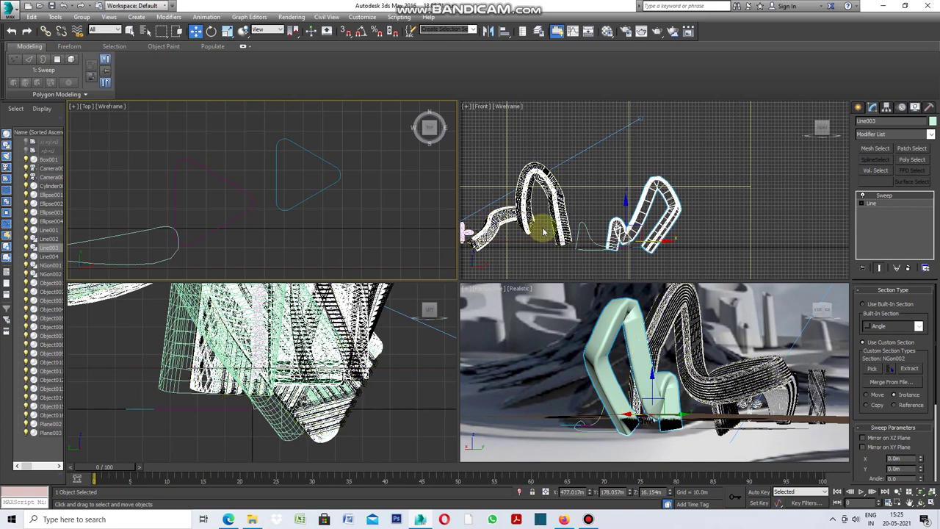
{"action": "scroll", "coordinate": [485, 229], "scroll_direction": "down", "scroll_amount": 2}
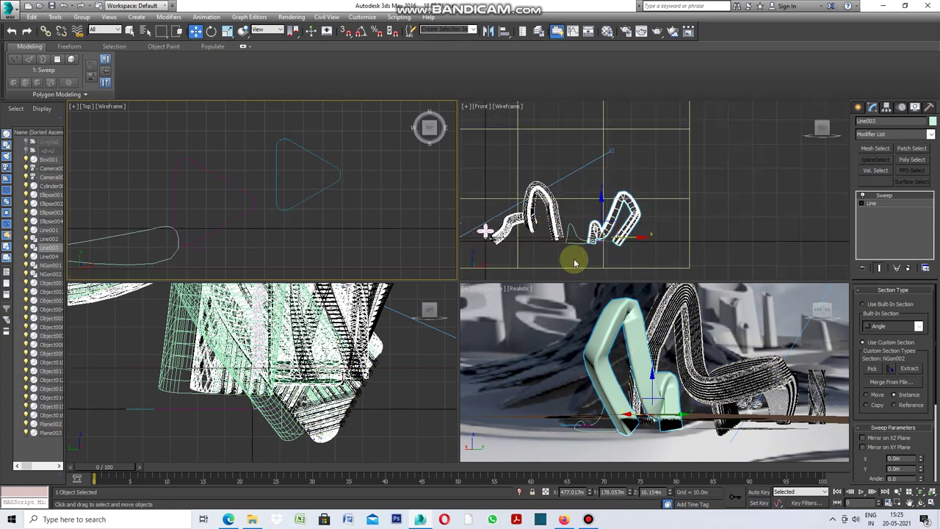
{"action": "scroll", "coordinate": [536, 202], "scroll_direction": "down", "scroll_amount": 3}
{"action": "scroll", "coordinate": [536, 212], "scroll_direction": "up", "scroll_amount": 1}
{"action": "scroll", "coordinate": [514, 210], "scroll_direction": "up", "scroll_amount": 2}
{"action": "scroll", "coordinate": [506, 210], "scroll_direction": "up", "scroll_amount": 1}
{"action": "scroll", "coordinate": [523, 217], "scroll_direction": "up", "scroll_amount": 2}
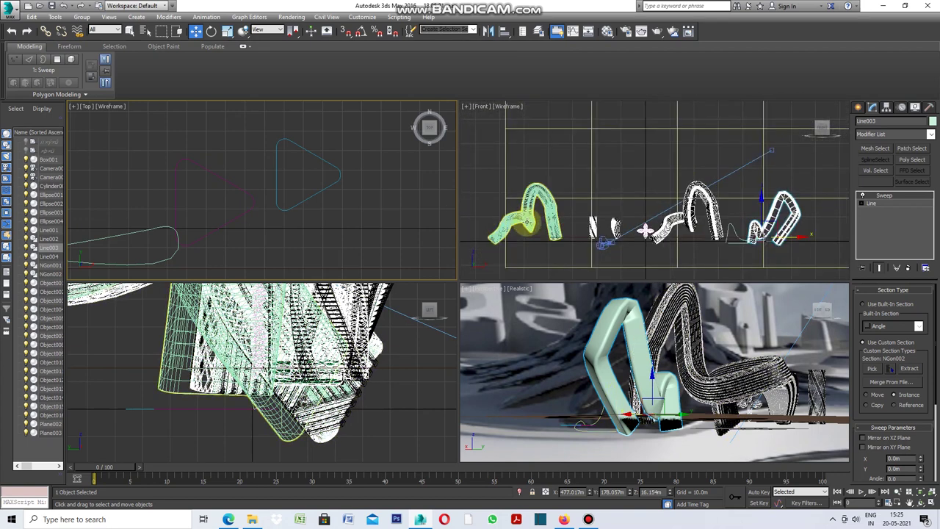
{"action": "scroll", "coordinate": [527, 221], "scroll_direction": "up", "scroll_amount": 3}
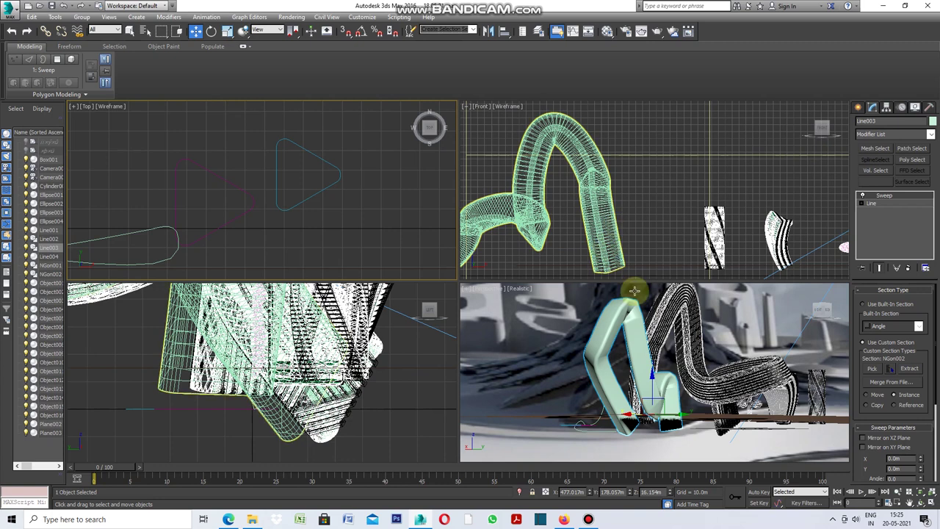
{"action": "left_click", "coordinate": [468, 293]}
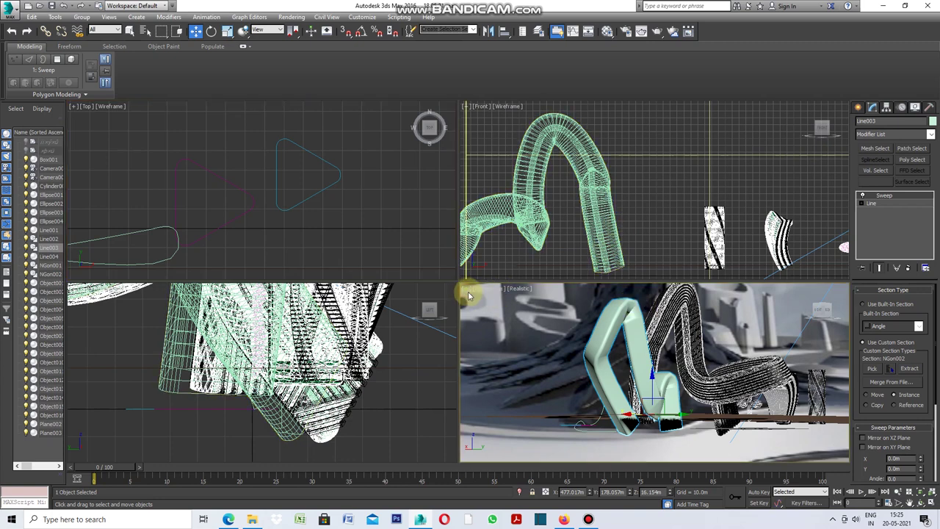
Step: Maximize the Perspective view, zoom in, and orbit to a low angle on the swept ribbon
{"action": "left_click", "coordinate": [467, 290]}
{"action": "left_click", "coordinate": [488, 298]}
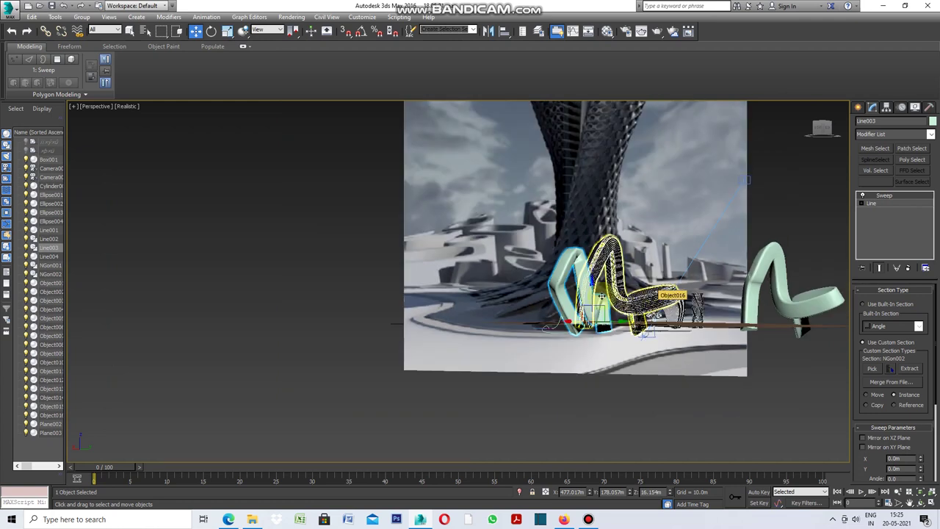
{"action": "scroll", "coordinate": [599, 290], "scroll_direction": "up", "scroll_amount": 3}
{"action": "scroll", "coordinate": [603, 287], "scroll_direction": "up", "scroll_amount": 2}
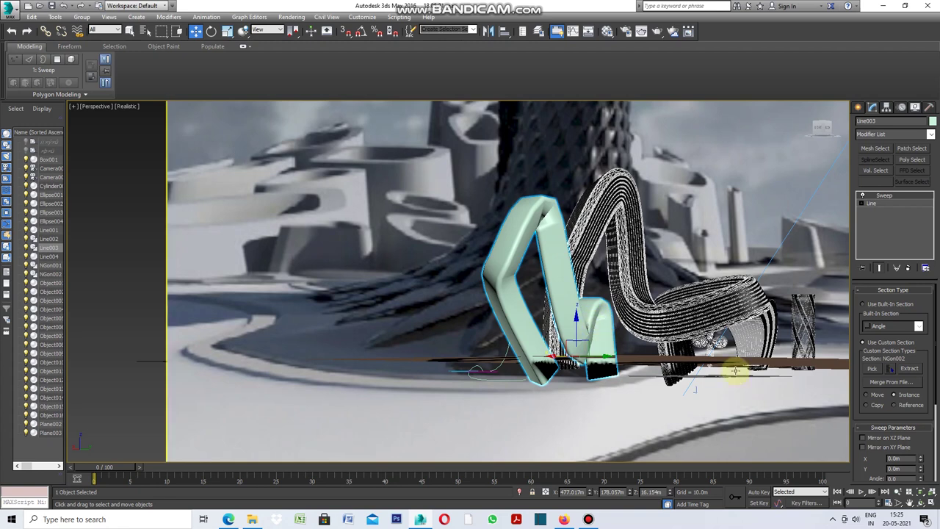
{"action": "scroll", "coordinate": [593, 297], "scroll_direction": "up", "scroll_amount": 2}
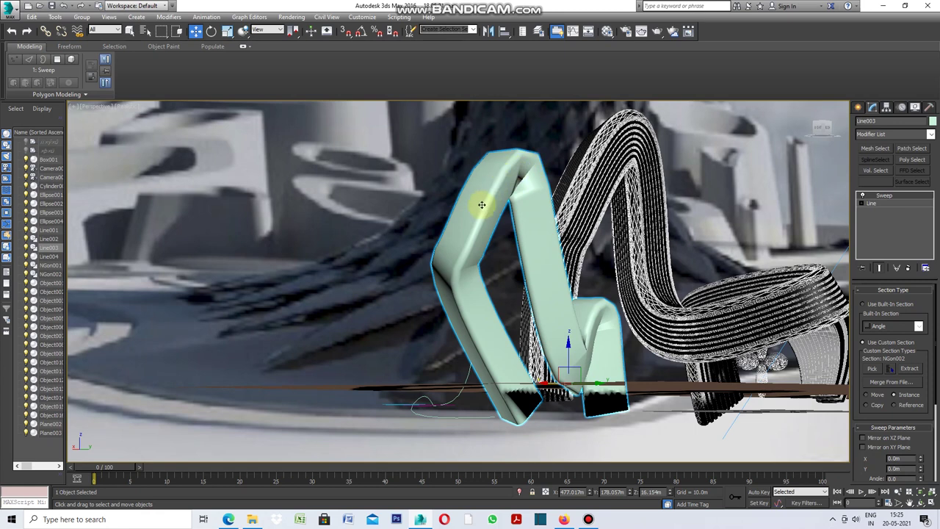
{"action": "left_click", "coordinate": [922, 504]}
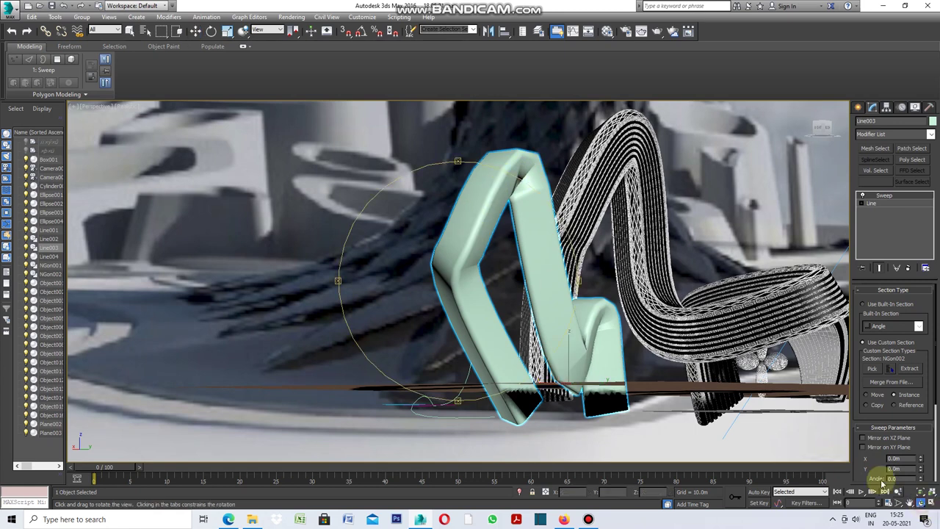
{"action": "mouse_move", "coordinate": [581, 282]}
{"action": "left_mouse_down"}
{"action": "mouse_move", "coordinate": [552, 287]}
{"action": "mouse_move", "coordinate": [572, 290]}
{"action": "left_mouse_up"}
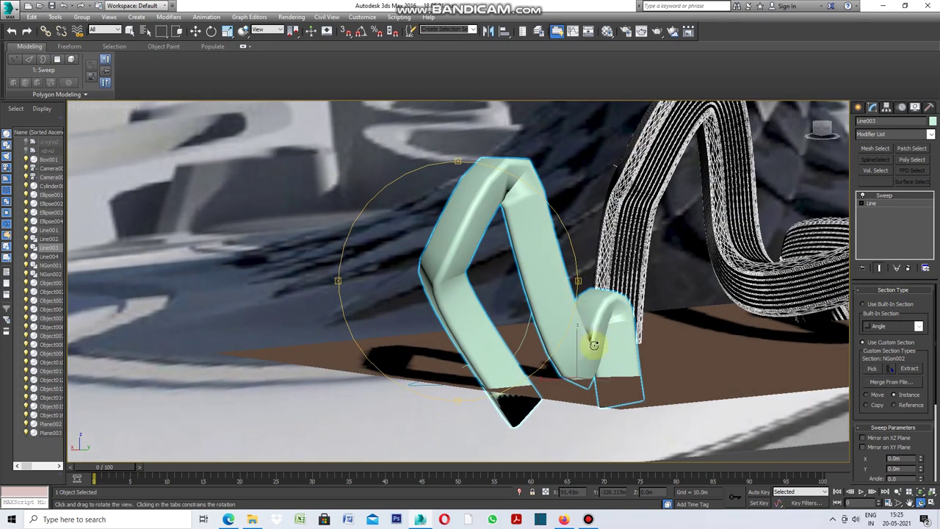
{"action": "left_click_drag", "start_coordinate": [579, 278], "coordinate": [564, 276]}
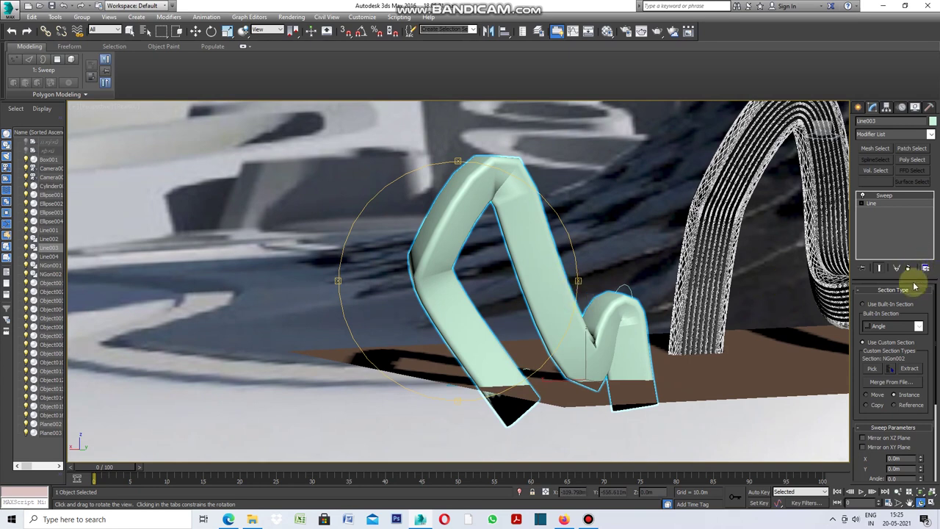
{"action": "left_click", "coordinate": [872, 206]}
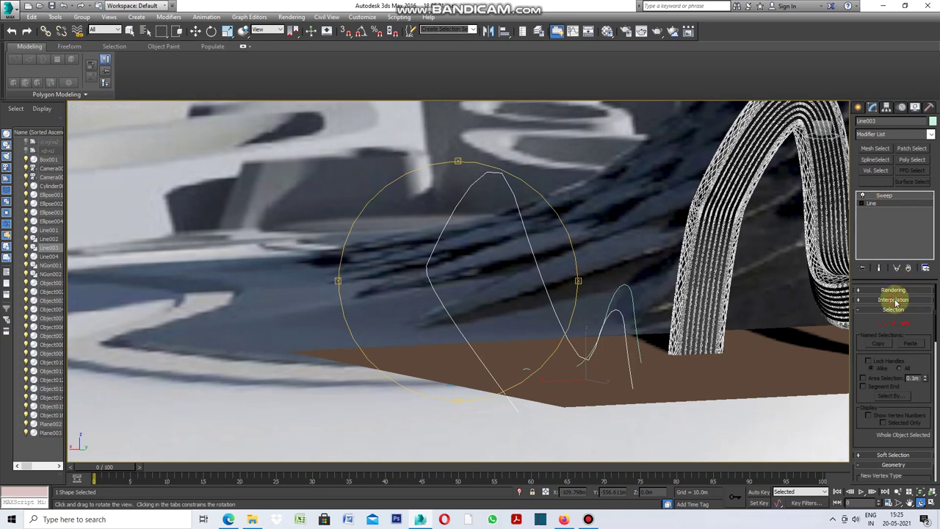
Step: Raise Line003's interpolation Steps to 40 so the swept tube bends smoothly
{"action": "left_click", "coordinate": [894, 300]}
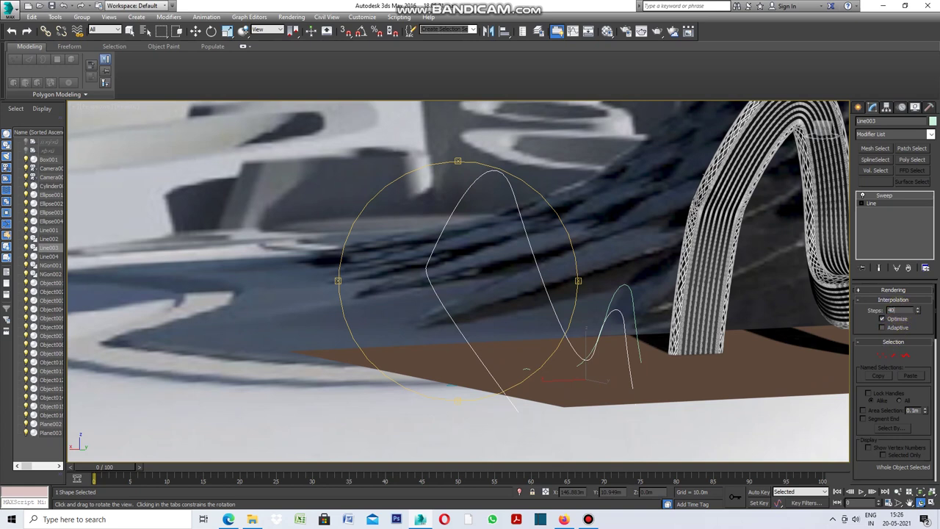
{"action": "key", "text": "Return"}
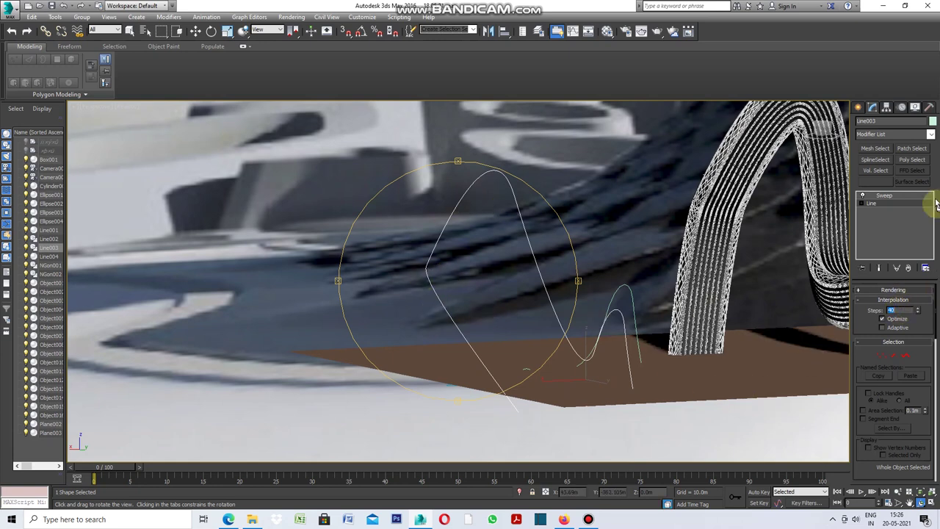
{"action": "left_click", "coordinate": [859, 108]}
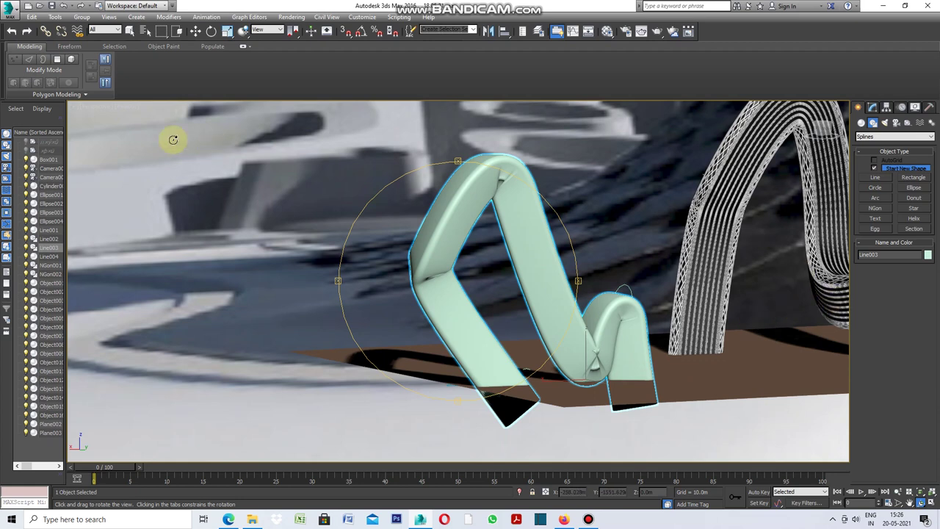
Step: Reframe the perspective view on the ribbons and select the green ribbon Line004
{"action": "key", "text": "p"}
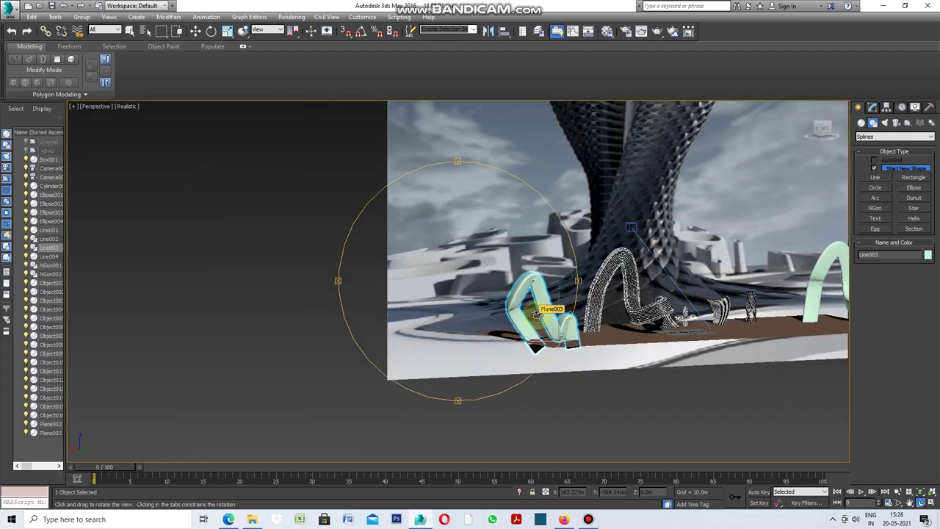
{"action": "left_click_drag", "start_coordinate": [526, 308], "coordinate": [657, 346]}
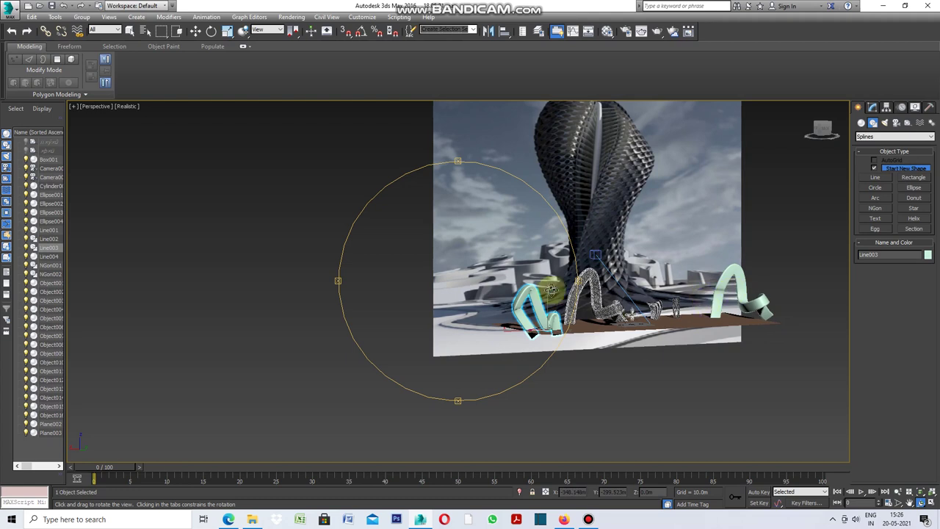
{"action": "left_click_drag", "start_coordinate": [581, 324], "coordinate": [732, 293]}
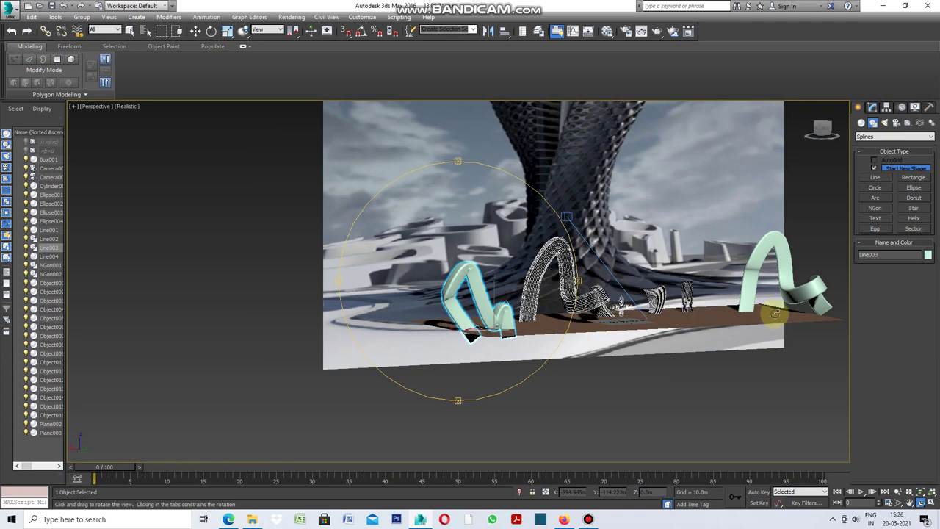
{"action": "scroll", "coordinate": [816, 291], "scroll_direction": "up", "scroll_amount": 3}
{"action": "scroll", "coordinate": [821, 283], "scroll_direction": "up", "scroll_amount": 2}
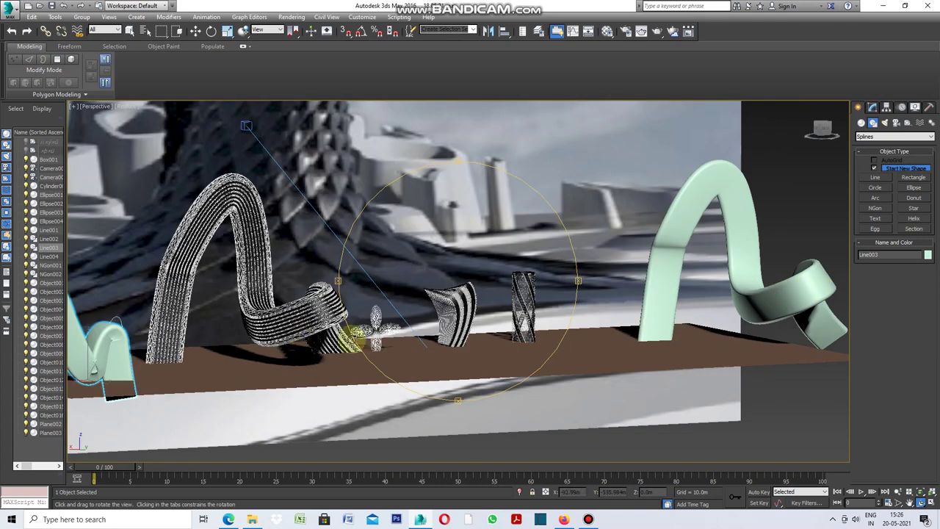
{"action": "scroll", "coordinate": [602, 300], "scroll_direction": "down", "scroll_amount": 3}
{"action": "scroll", "coordinate": [620, 297], "scroll_direction": "up", "scroll_amount": 4}
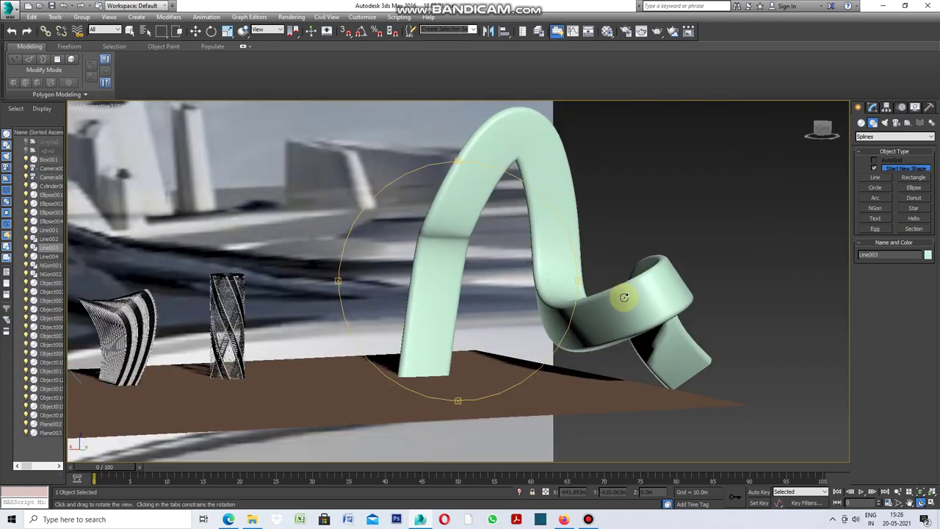
{"action": "scroll", "coordinate": [580, 250], "scroll_direction": "up", "scroll_amount": 2}
{"action": "scroll", "coordinate": [551, 250], "scroll_direction": "down", "scroll_amount": 2}
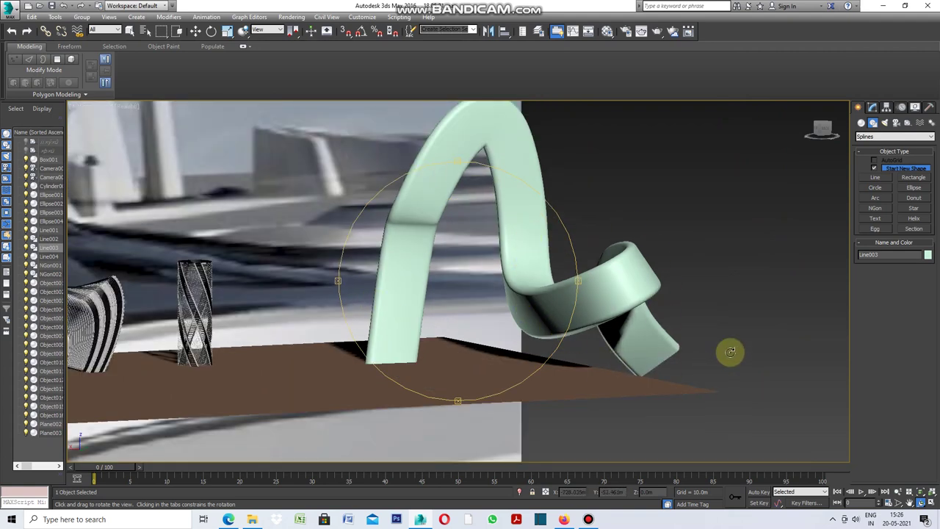
{"action": "key", "text": "w"}
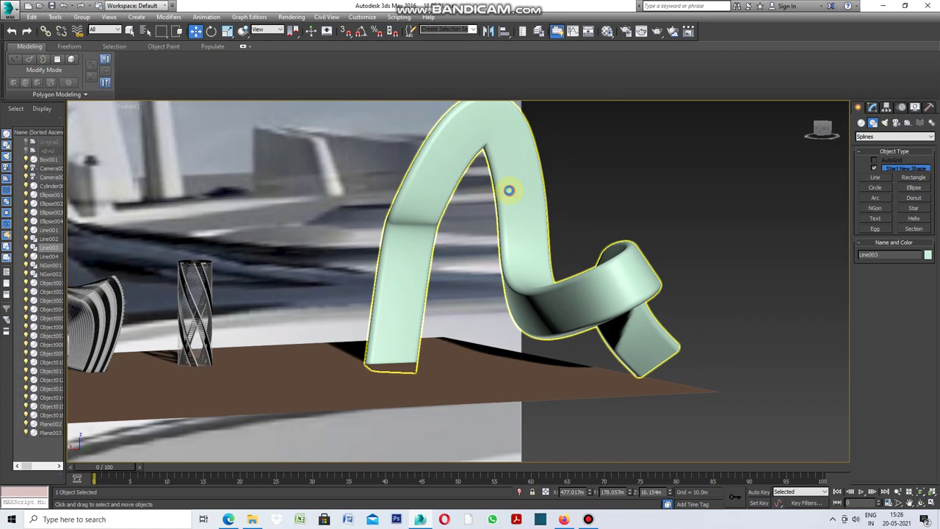
{"action": "left_click", "coordinate": [509, 190]}
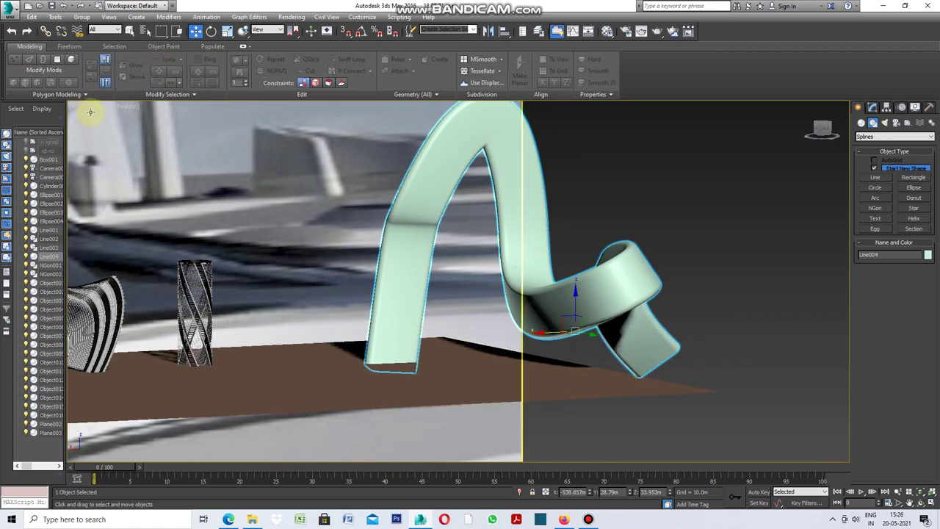
Step: Switch the viewport shading to Edged Faces
{"action": "left_click", "coordinate": [126, 109]}
{"action": "left_click", "coordinate": [126, 108]}
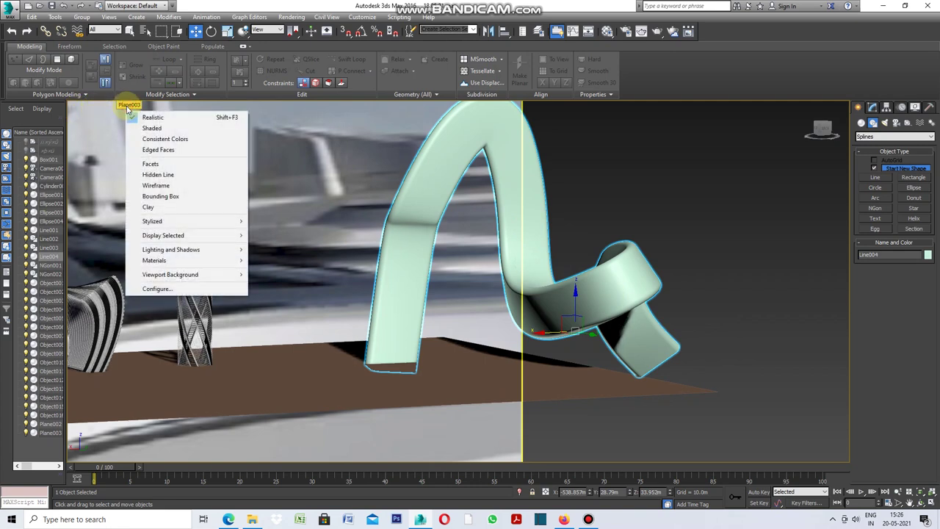
{"action": "left_click", "coordinate": [166, 149]}
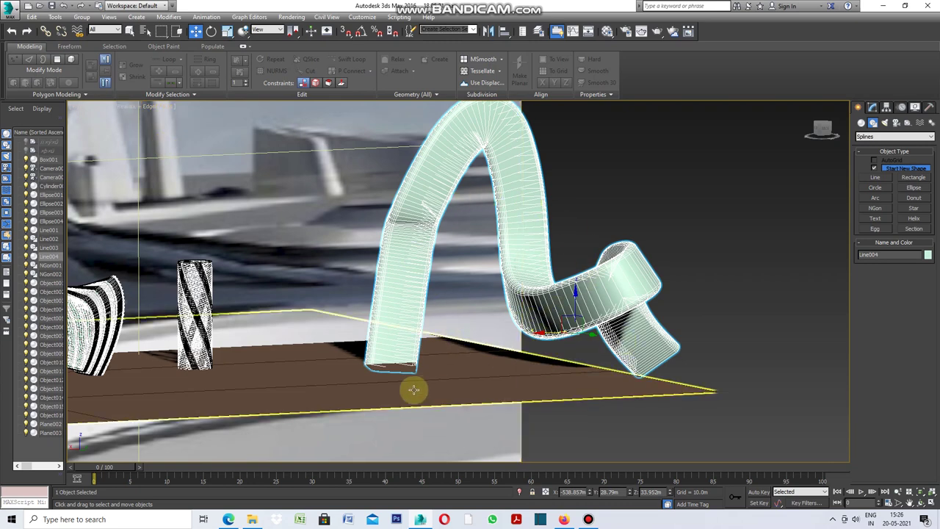
Step: Zoom and orbit to frame the green ribbon's capped end up close
{"action": "scroll", "coordinate": [390, 377], "scroll_direction": "up", "scroll_amount": 2}
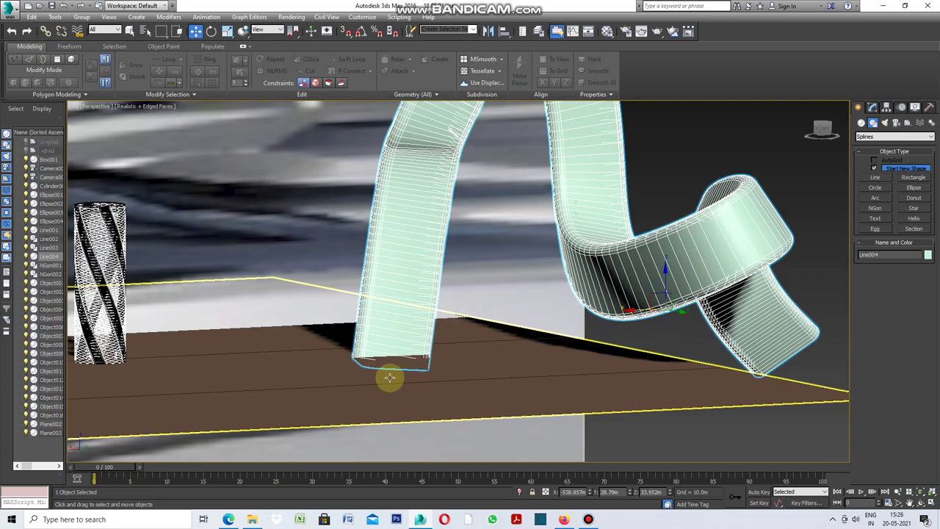
{"action": "scroll", "coordinate": [390, 377], "scroll_direction": "up", "scroll_amount": 2}
{"action": "scroll", "coordinate": [390, 374], "scroll_direction": "up", "scroll_amount": 2}
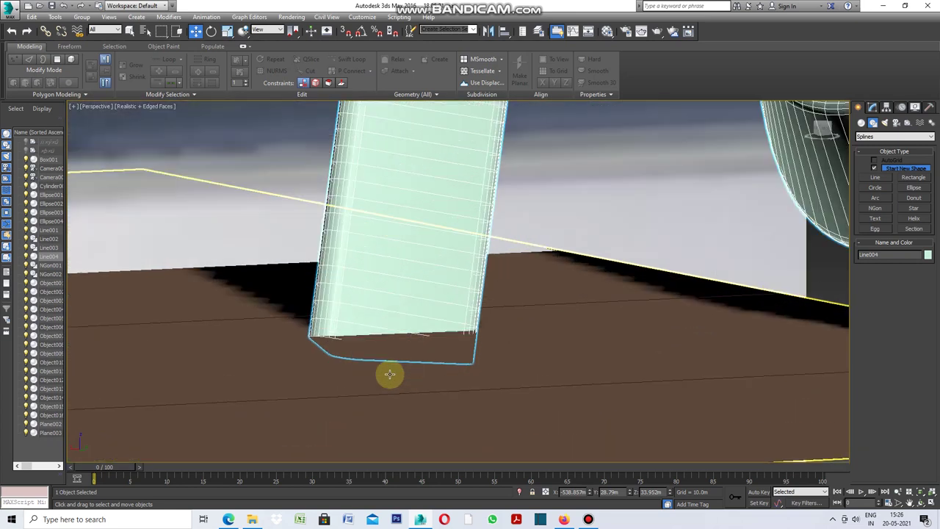
{"action": "scroll", "coordinate": [390, 372], "scroll_direction": "down", "scroll_amount": 5}
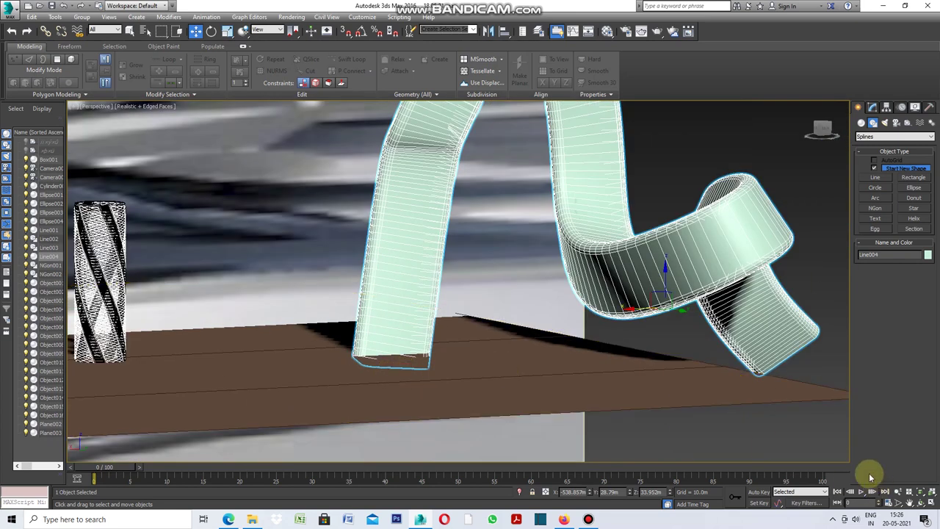
{"action": "left_click", "coordinate": [922, 505]}
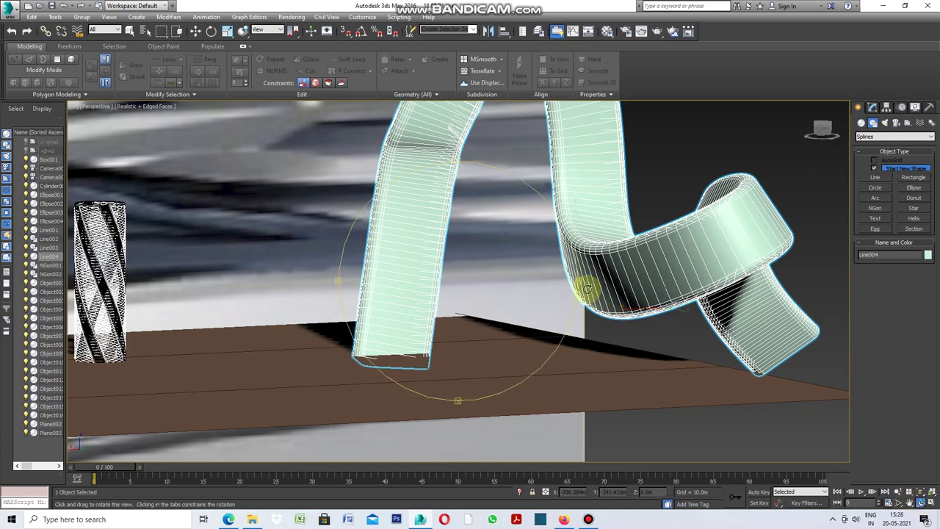
{"action": "mouse_move", "coordinate": [579, 288]}
{"action": "left_mouse_down"}
{"action": "mouse_move", "coordinate": [491, 282]}
{"action": "mouse_move", "coordinate": [439, 266]}
{"action": "left_mouse_up"}
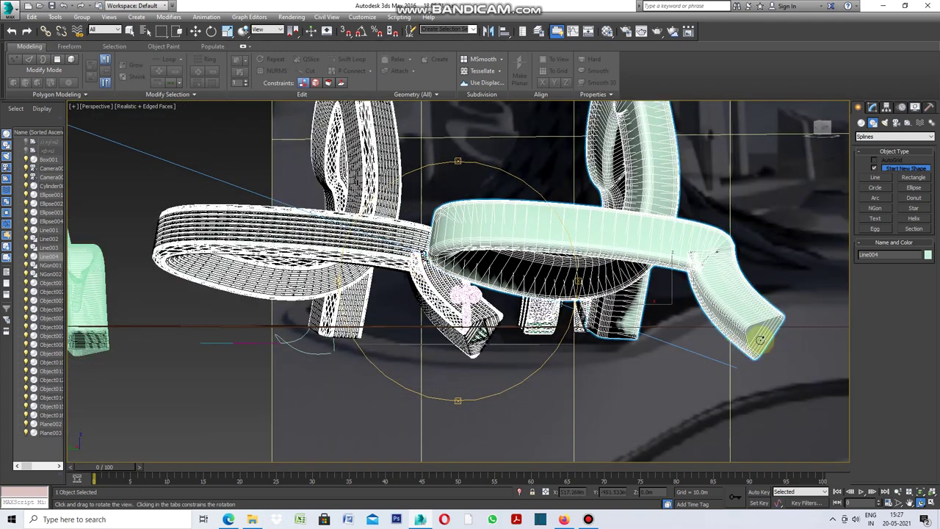
{"action": "left_click_drag", "start_coordinate": [529, 294], "coordinate": [781, 331]}
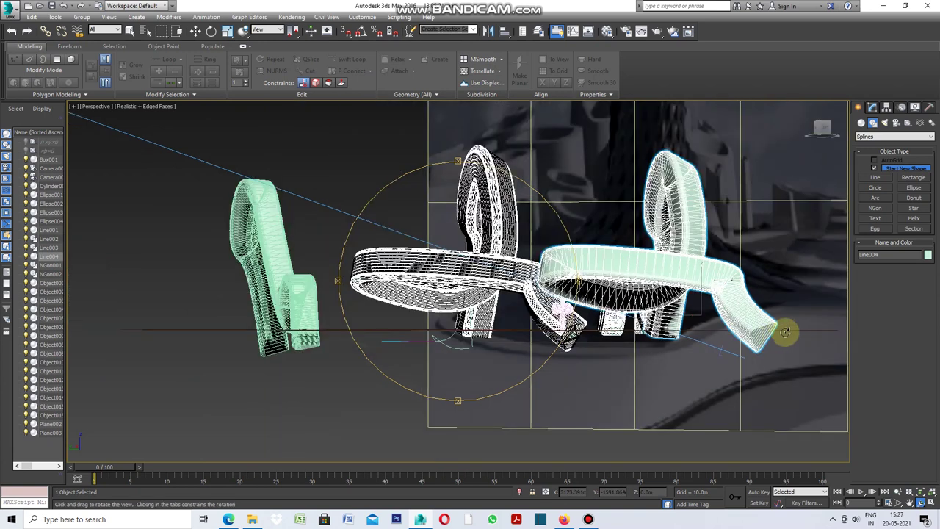
{"action": "scroll", "coordinate": [778, 332], "scroll_direction": "up", "scroll_amount": 4}
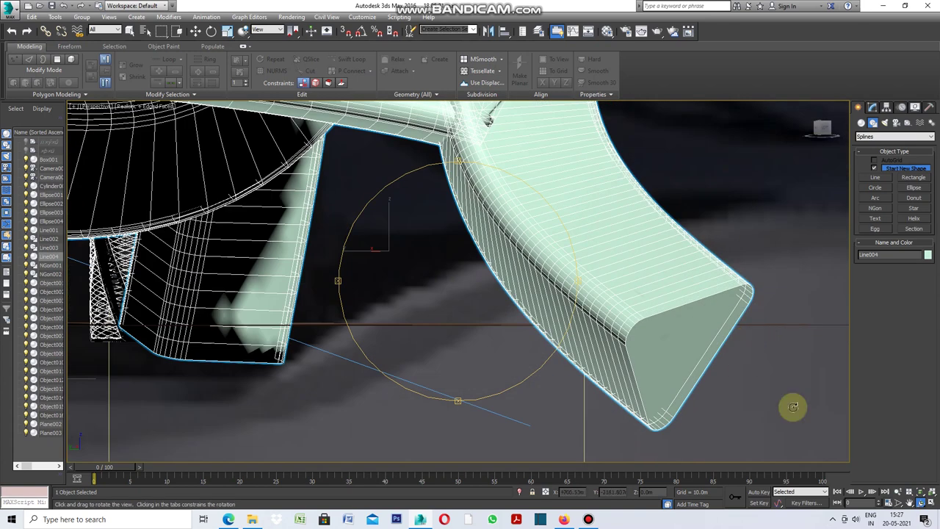
Step: Convert the green ribbon Line004 to an Editable Poly
{"action": "left_click", "coordinate": [130, 31]}
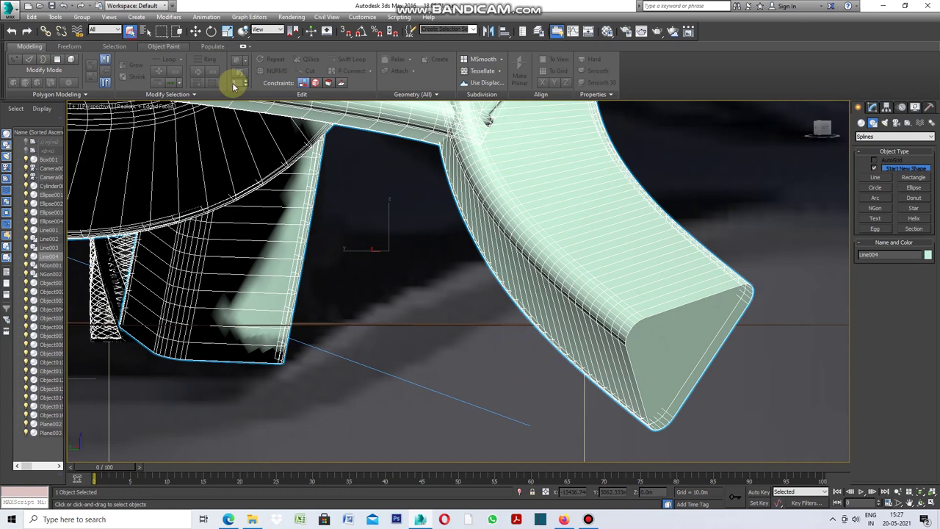
{"action": "right_click", "coordinate": [736, 284]}
{"action": "mouse_move", "coordinate": [771, 381]}
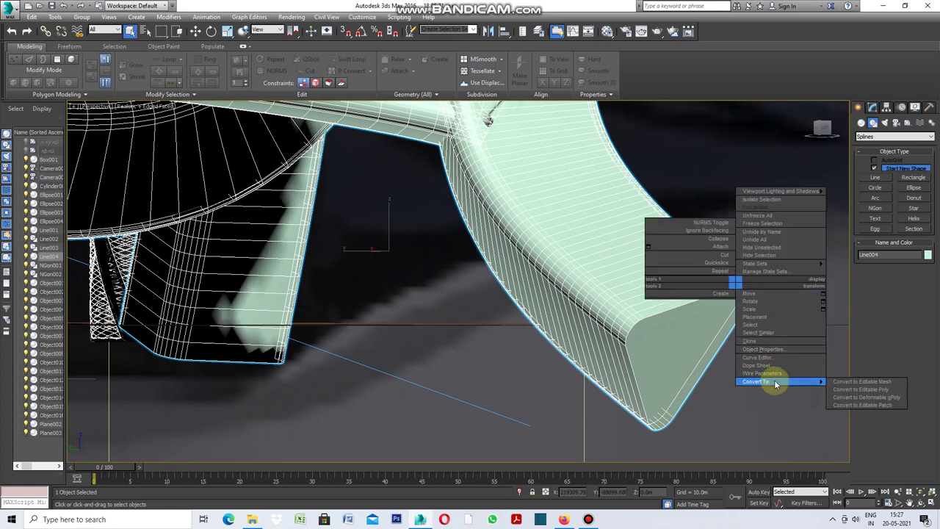
{"action": "left_click", "coordinate": [856, 389]}
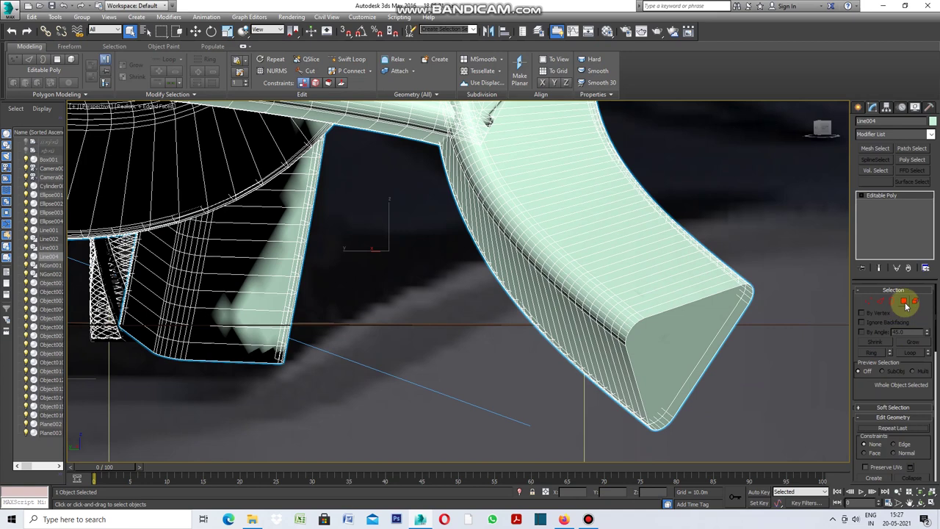
{"action": "left_click", "coordinate": [691, 320]}
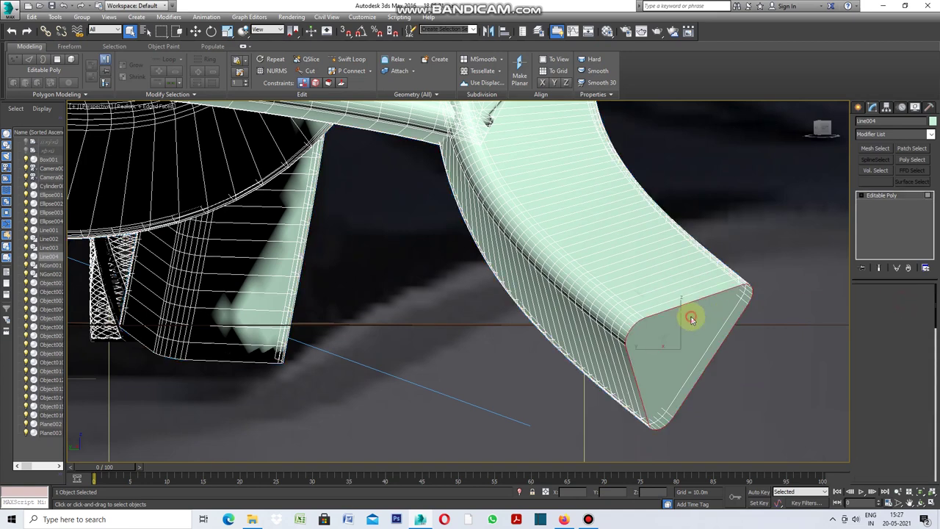
{"action": "left_click", "coordinate": [747, 339]}
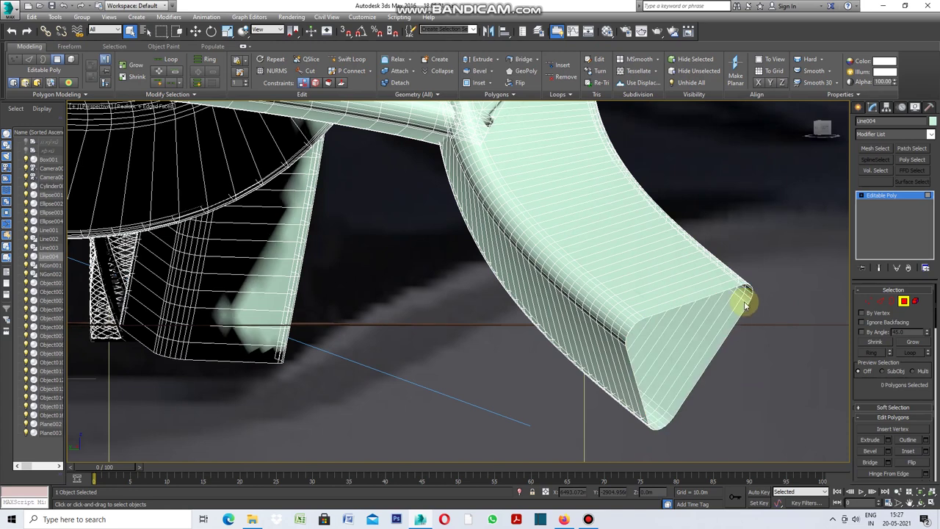
Step: Select two end-face edges and Ring them into 558 edges along the ribbon
{"action": "scroll", "coordinate": [749, 351], "scroll_direction": "up", "scroll_amount": 2}
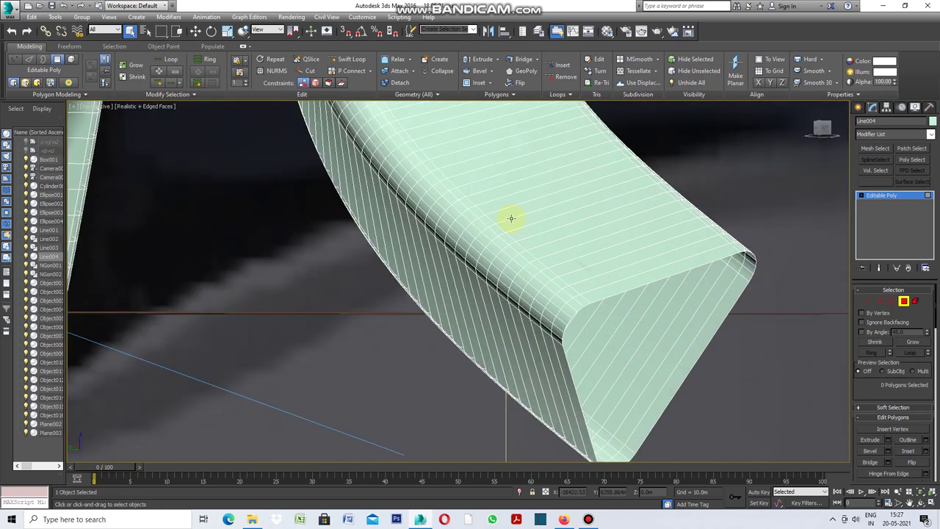
{"action": "left_click", "coordinate": [882, 301]}
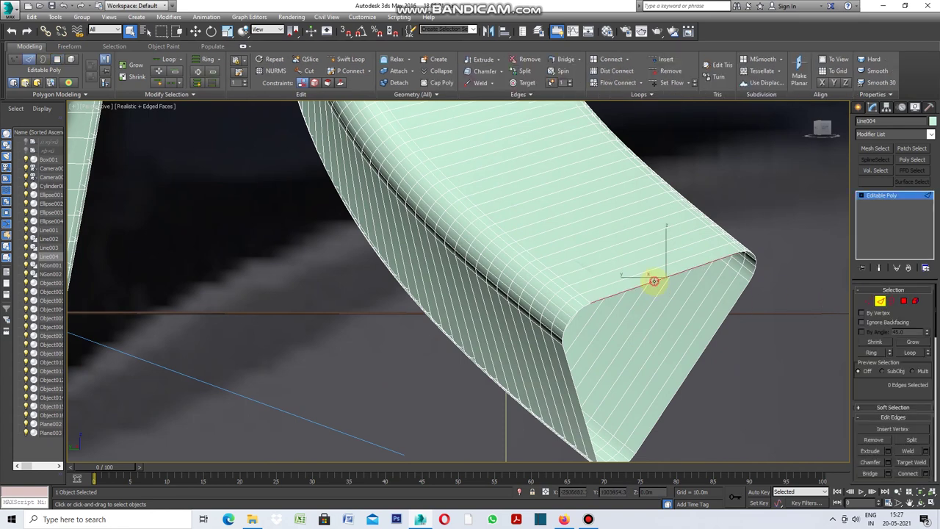
{"action": "left_click", "coordinate": [577, 394], "text": "ctrl"}
{"action": "left_click", "coordinate": [698, 359], "text": "ctrl"}
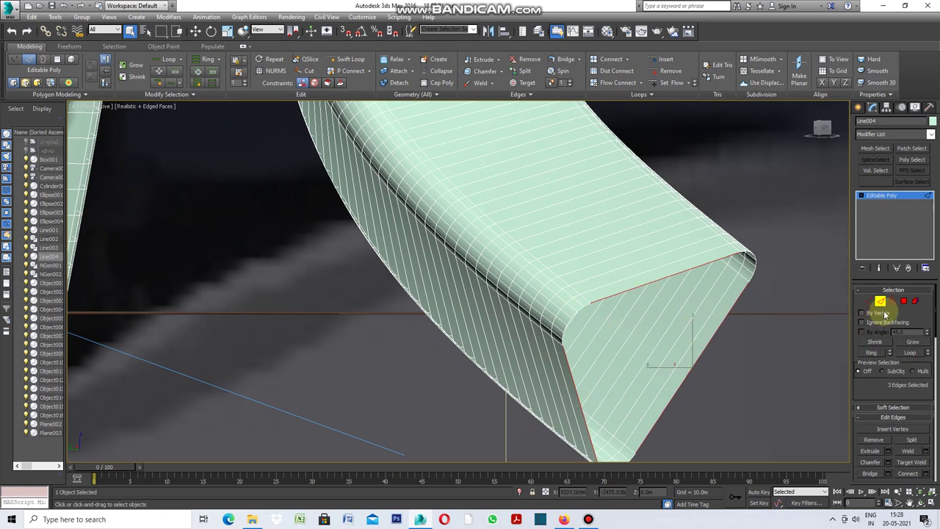
{"action": "left_click", "coordinate": [871, 353]}
{"action": "scroll", "coordinate": [597, 332], "scroll_direction": "down", "scroll_amount": 3}
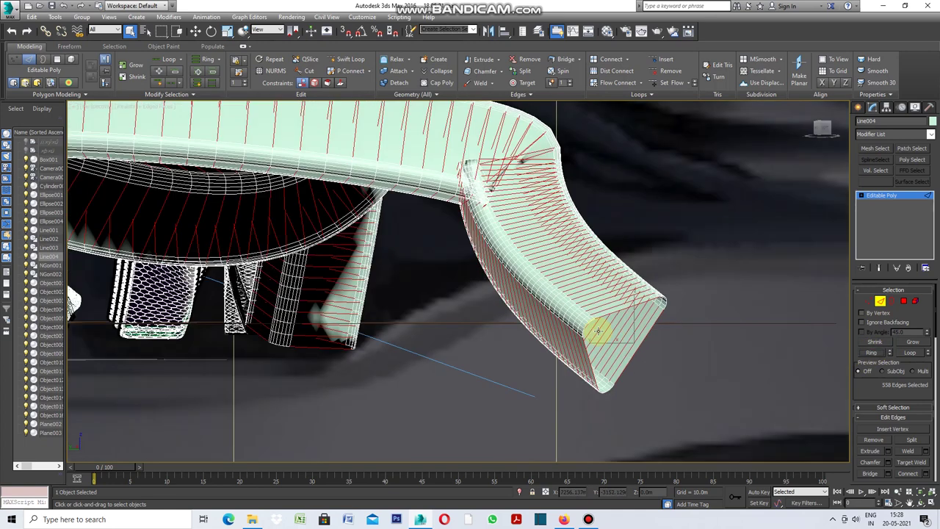
{"action": "scroll", "coordinate": [597, 332], "scroll_direction": "down", "scroll_amount": 4}
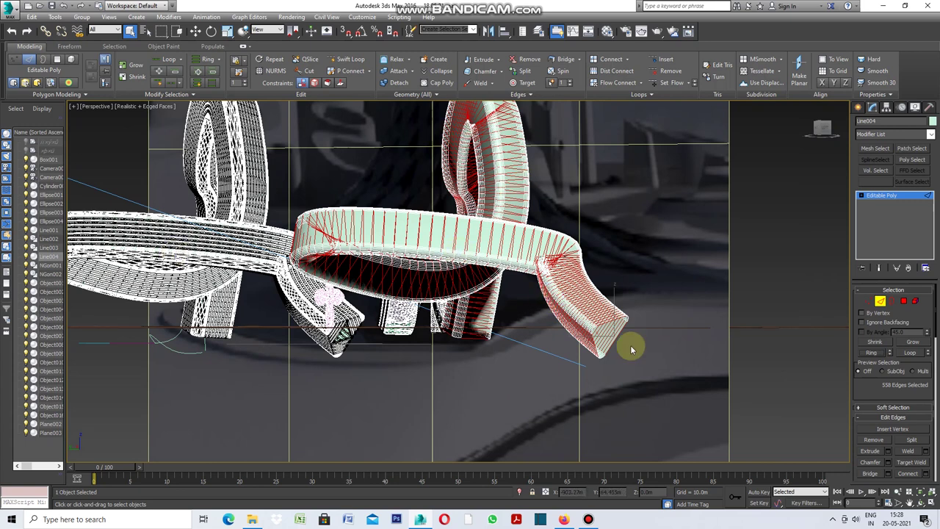
{"action": "scroll", "coordinate": [629, 346], "scroll_direction": "up", "scroll_amount": 3}
{"action": "scroll", "coordinate": [609, 323], "scroll_direction": "up", "scroll_amount": 3}
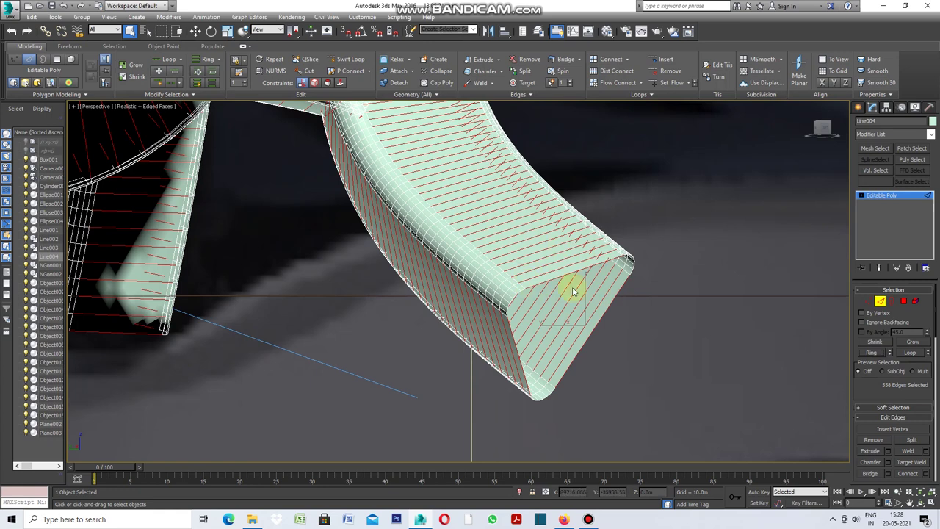
{"action": "left_click", "coordinate": [905, 301], "text": "ctrl"}
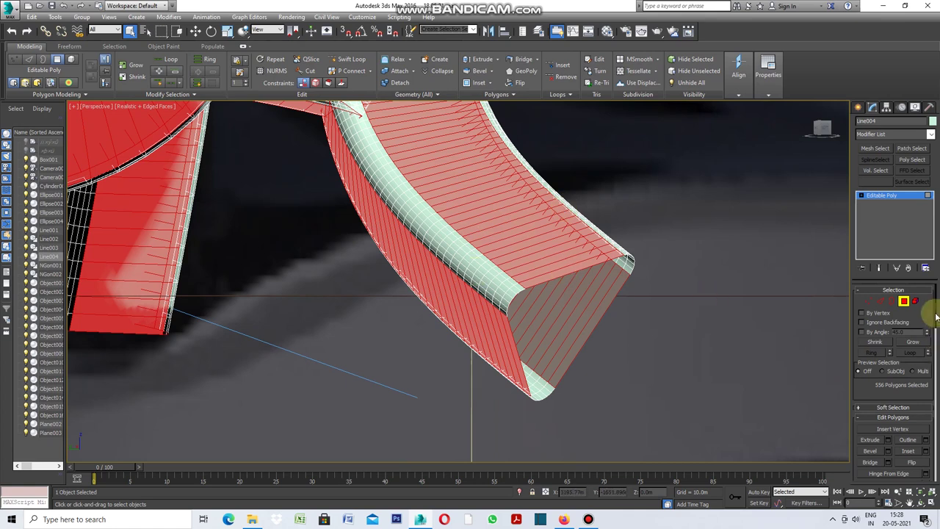
Step: Detach the selected broad polygons as Object017
{"action": "left_click_drag", "start_coordinate": [936, 315], "coordinate": [934, 375]}
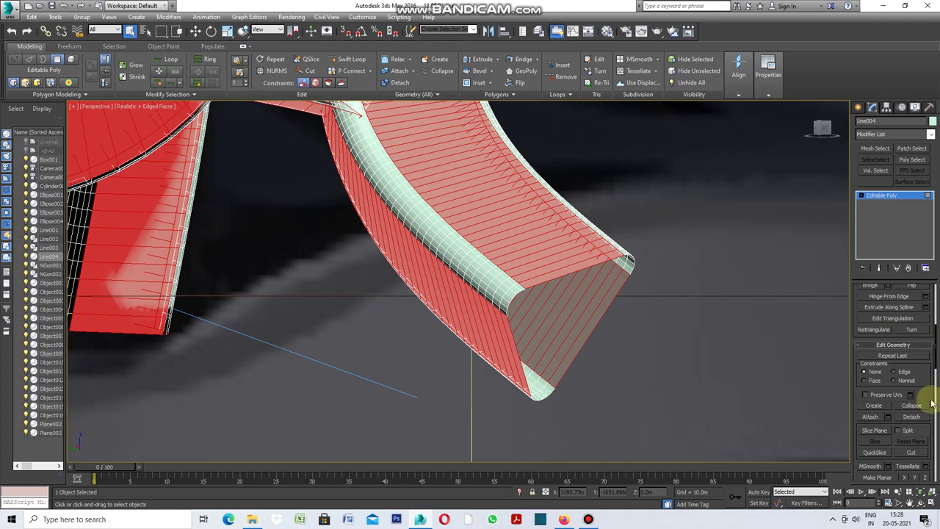
{"action": "left_click", "coordinate": [922, 419]}
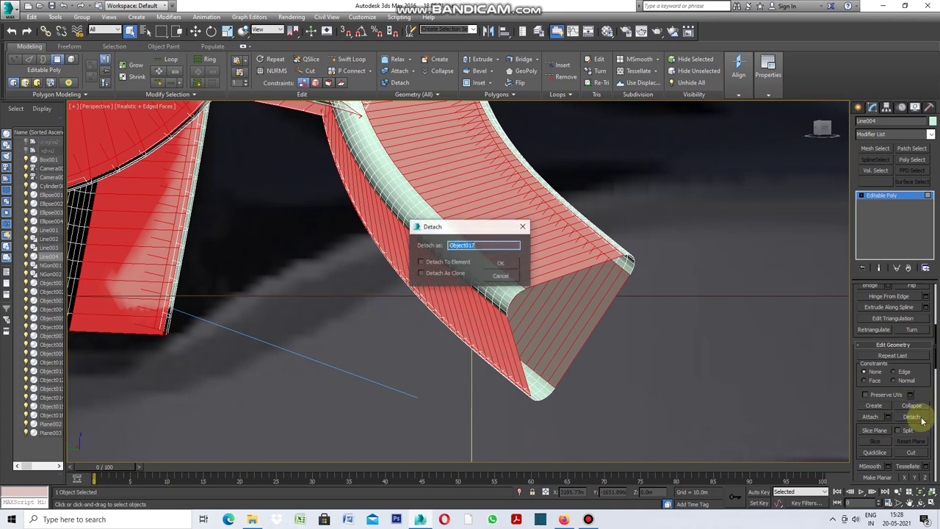
{"action": "left_click", "coordinate": [504, 265]}
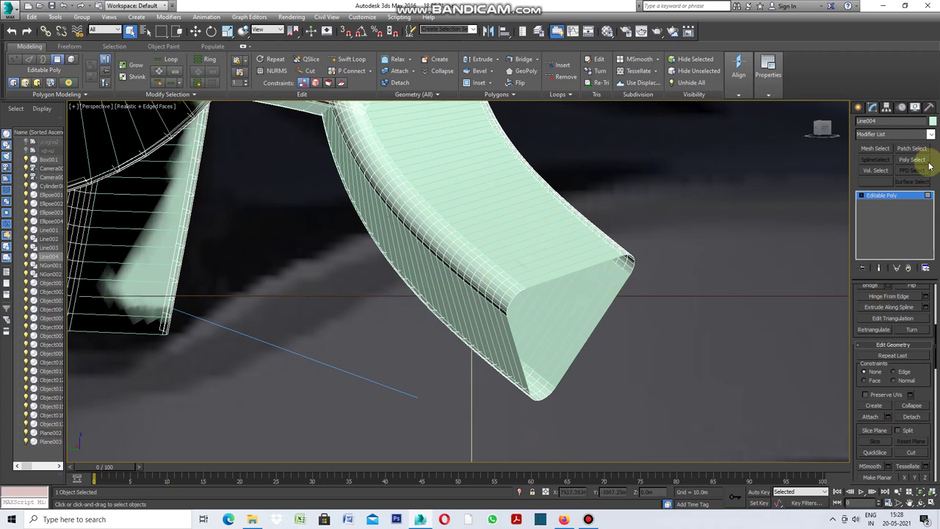
Step: Set Line004's object colour to black
{"action": "left_click", "coordinate": [933, 121]}
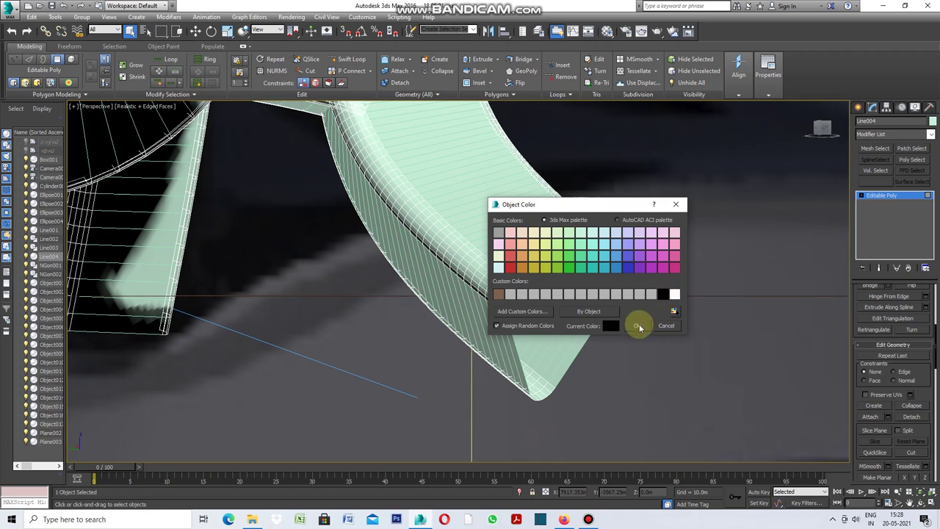
{"action": "left_click", "coordinate": [637, 326]}
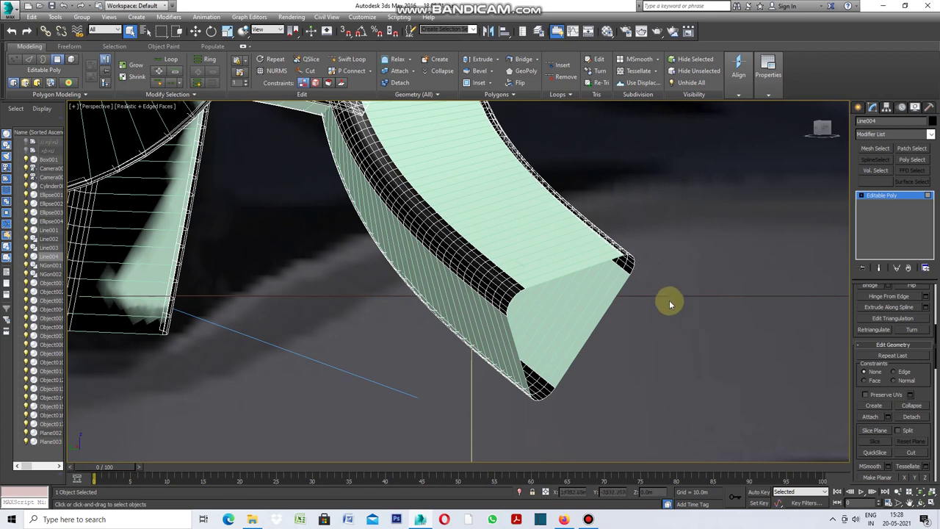
{"action": "scroll", "coordinate": [586, 268], "scroll_direction": "up", "scroll_amount": 1}
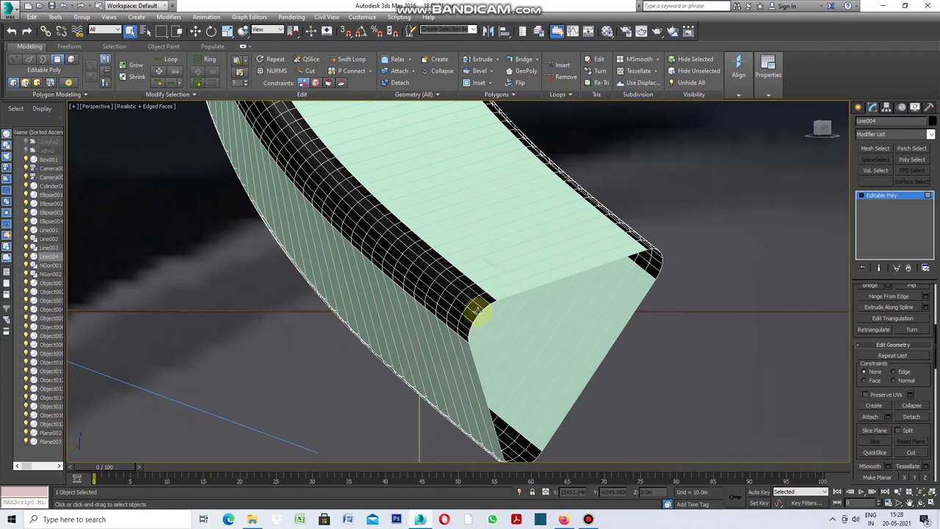
Step: Zoom onto the green ribbon's end and enter Edge mode on Line004
{"action": "scroll", "coordinate": [519, 310], "scroll_direction": "down", "scroll_amount": 2}
{"action": "scroll", "coordinate": [487, 304], "scroll_direction": "down", "scroll_amount": 2}
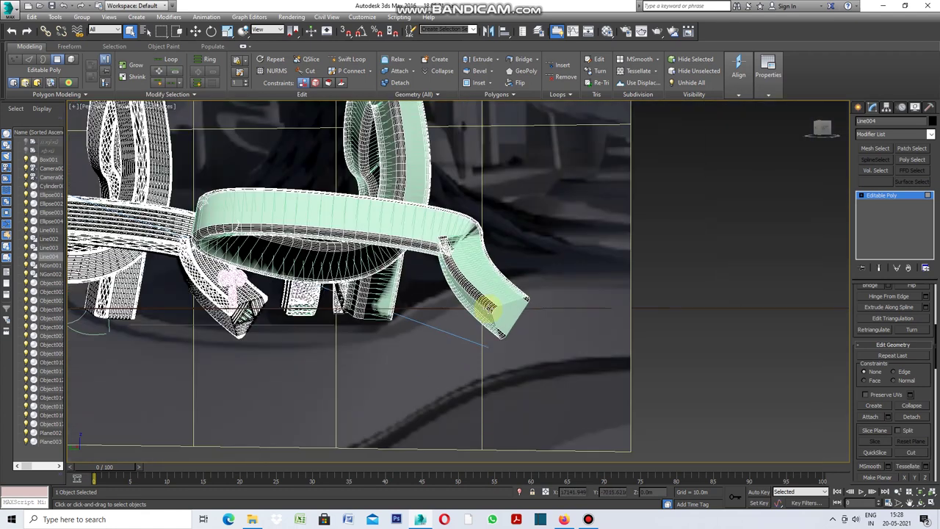
{"action": "scroll", "coordinate": [216, 311], "scroll_direction": "up", "scroll_amount": 1}
{"action": "scroll", "coordinate": [227, 304], "scroll_direction": "up", "scroll_amount": 1}
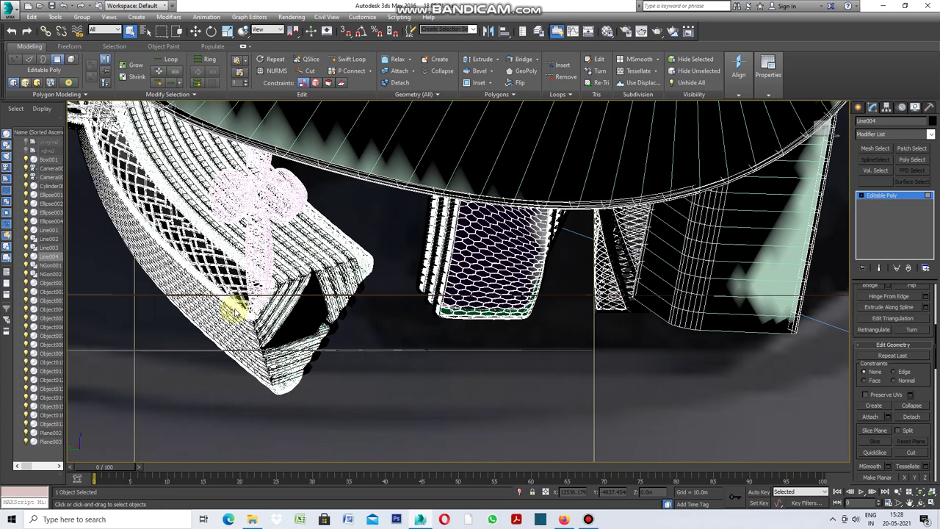
{"action": "scroll", "coordinate": [235, 308], "scroll_direction": "up", "scroll_amount": 1}
{"action": "scroll", "coordinate": [238, 309], "scroll_direction": "up", "scroll_amount": 1}
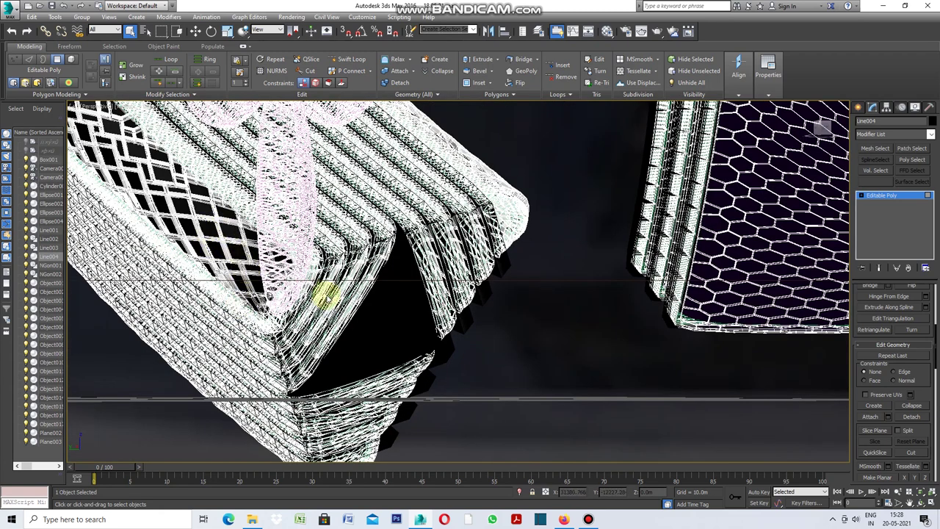
{"action": "scroll", "coordinate": [326, 295], "scroll_direction": "down", "scroll_amount": 1}
{"action": "scroll", "coordinate": [345, 303], "scroll_direction": "down", "scroll_amount": 1}
{"action": "scroll", "coordinate": [366, 308], "scroll_direction": "down", "scroll_amount": 2}
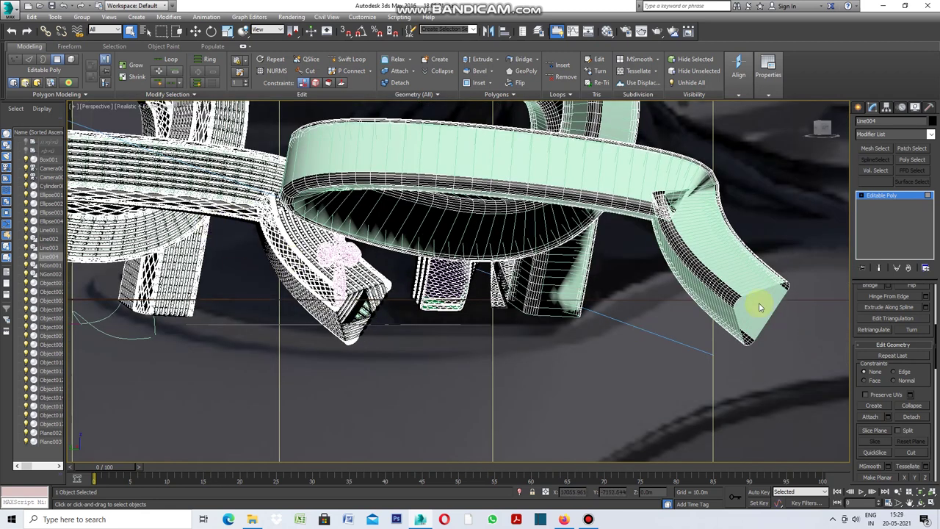
{"action": "scroll", "coordinate": [760, 307], "scroll_direction": "up", "scroll_amount": 3}
{"action": "scroll", "coordinate": [752, 301], "scroll_direction": "up", "scroll_amount": 1}
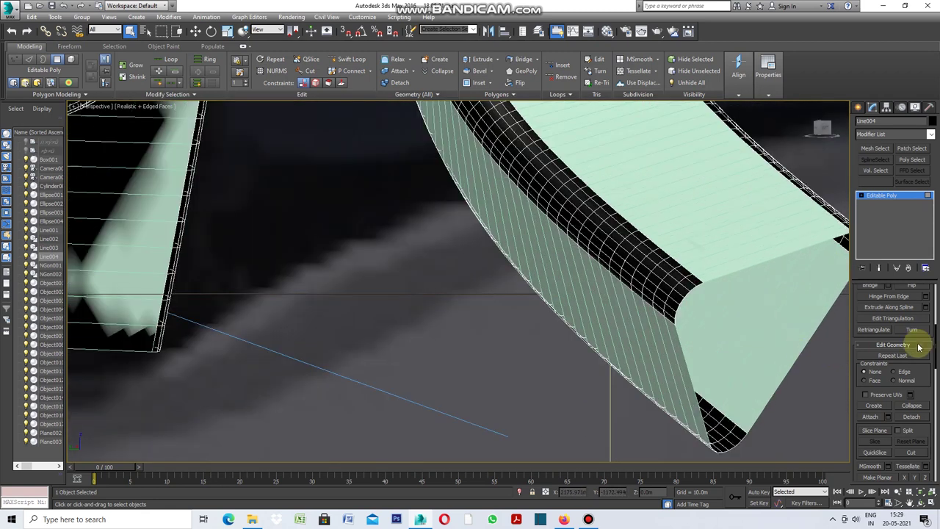
{"action": "left_click_drag", "start_coordinate": [936, 340], "coordinate": [906, 298]}
{"action": "left_click", "coordinate": [879, 302]}
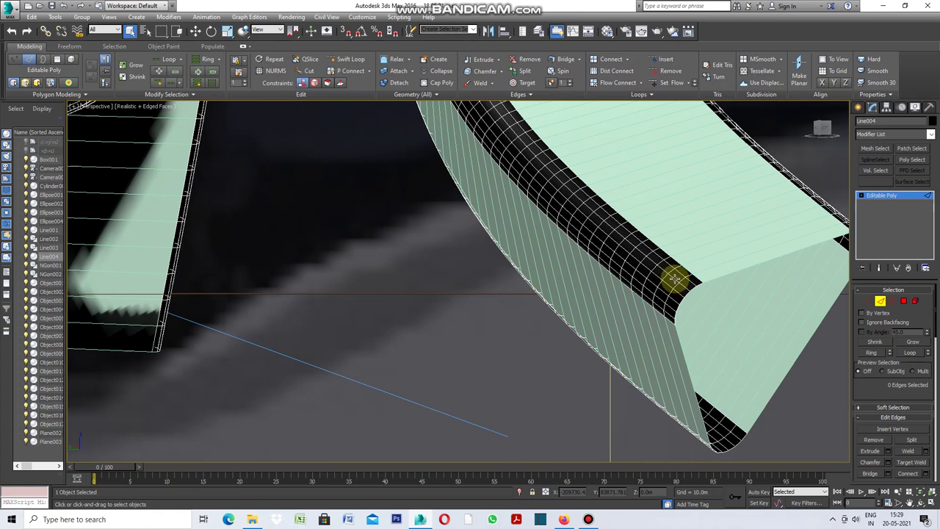
Step: Regenerate the ribbon strip's topology with the Floor pattern from Generate Topology
{"action": "left_click", "coordinate": [675, 279]}
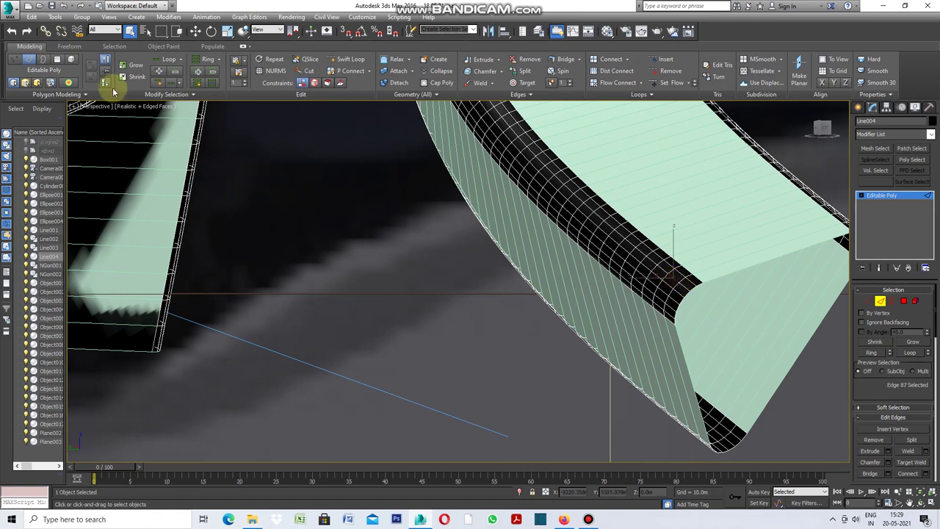
{"action": "left_click", "coordinate": [77, 94]}
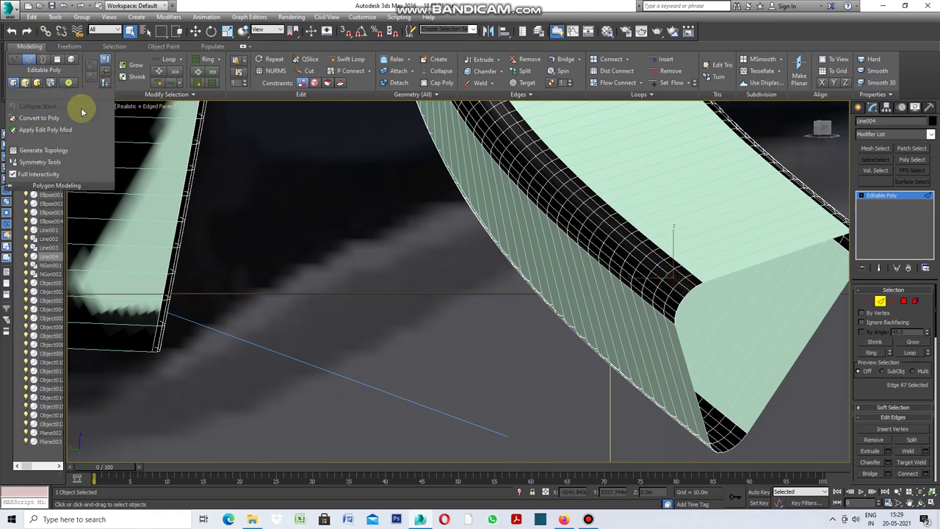
{"action": "left_click", "coordinate": [51, 151]}
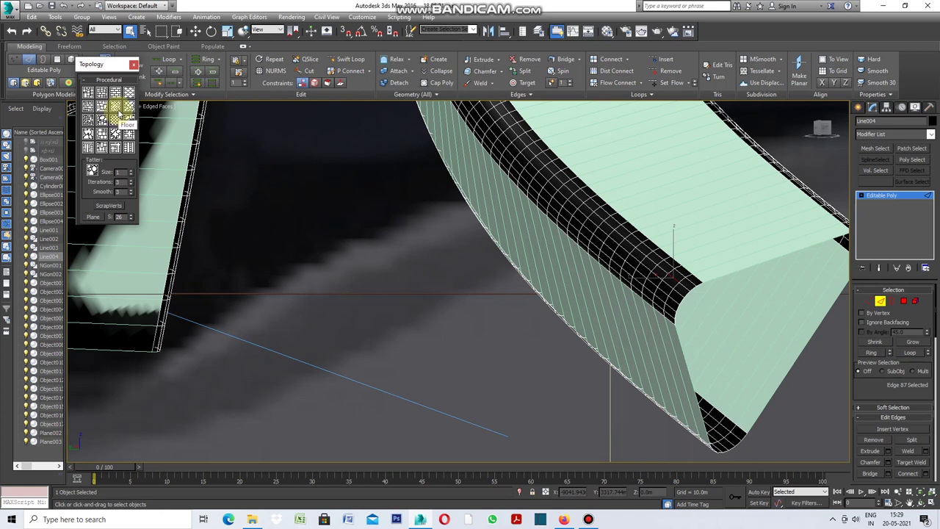
{"action": "left_click", "coordinate": [115, 108]}
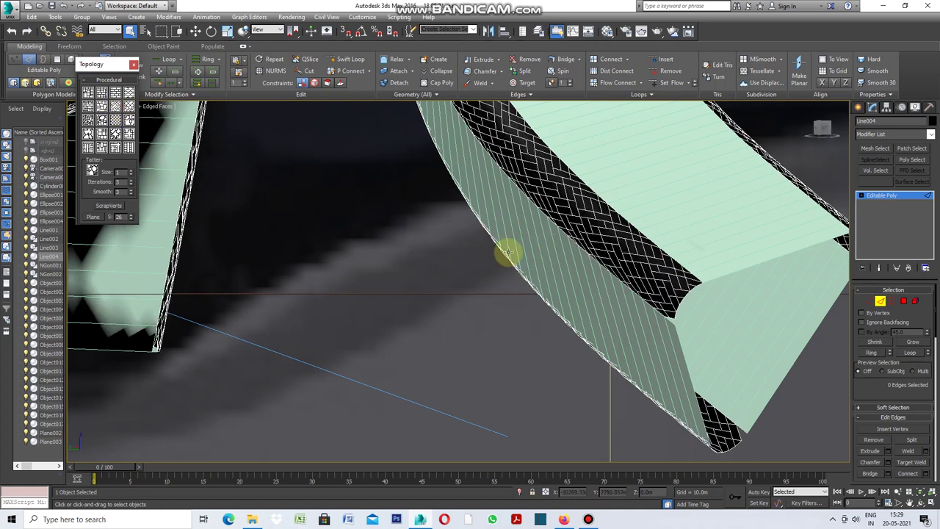
{"action": "scroll", "coordinate": [550, 289], "scroll_direction": "down", "scroll_amount": 2}
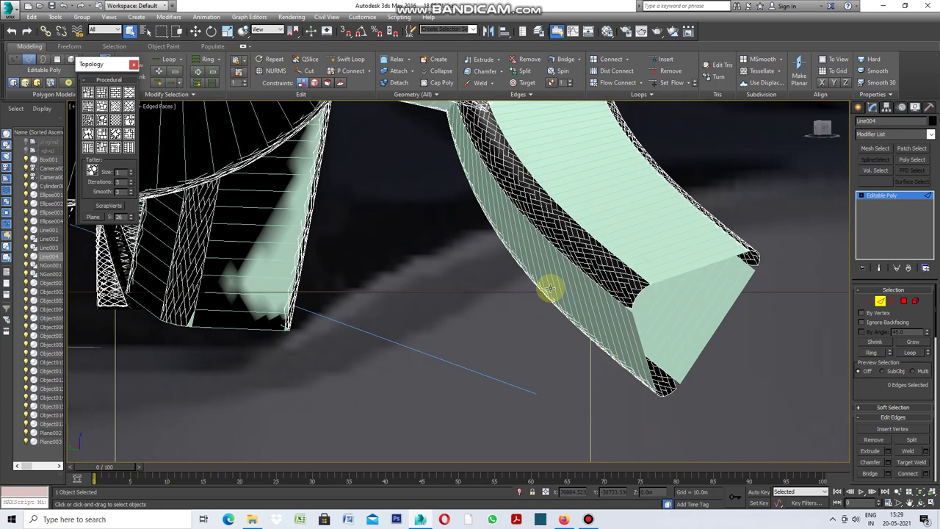
{"action": "scroll", "coordinate": [451, 331], "scroll_direction": "down", "scroll_amount": 2}
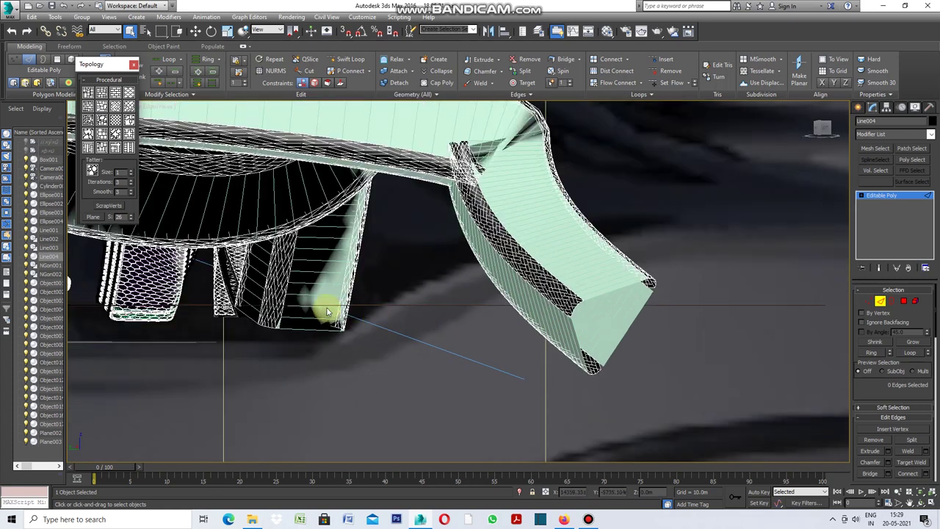
{"action": "scroll", "coordinate": [408, 169], "scroll_direction": "up", "scroll_amount": 2}
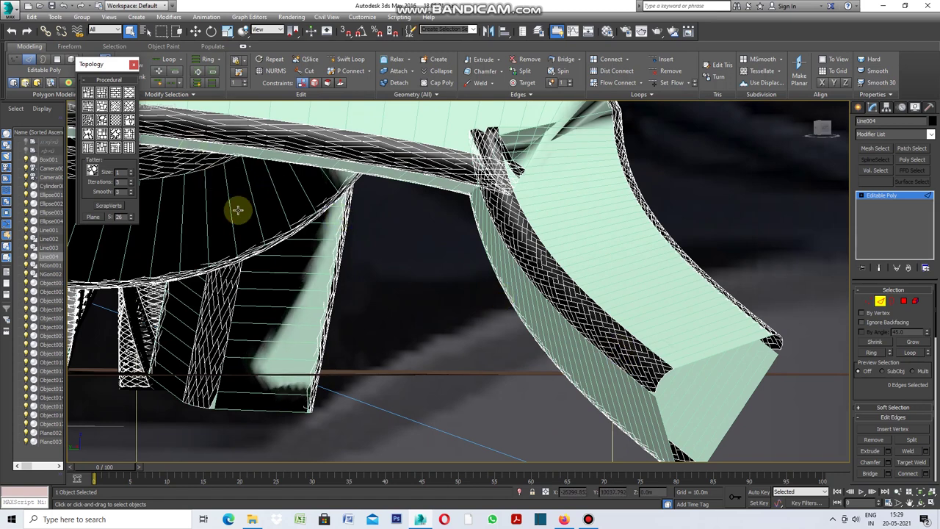
Step: Apply a different diagonal topology preset to the ribbon and inspect the result
{"action": "left_click", "coordinate": [237, 210]}
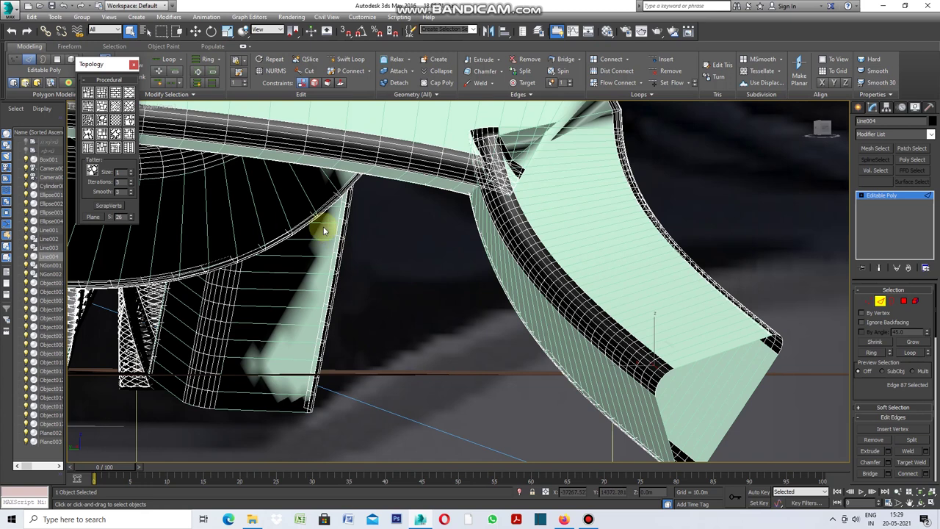
{"action": "left_click", "coordinate": [130, 107]}
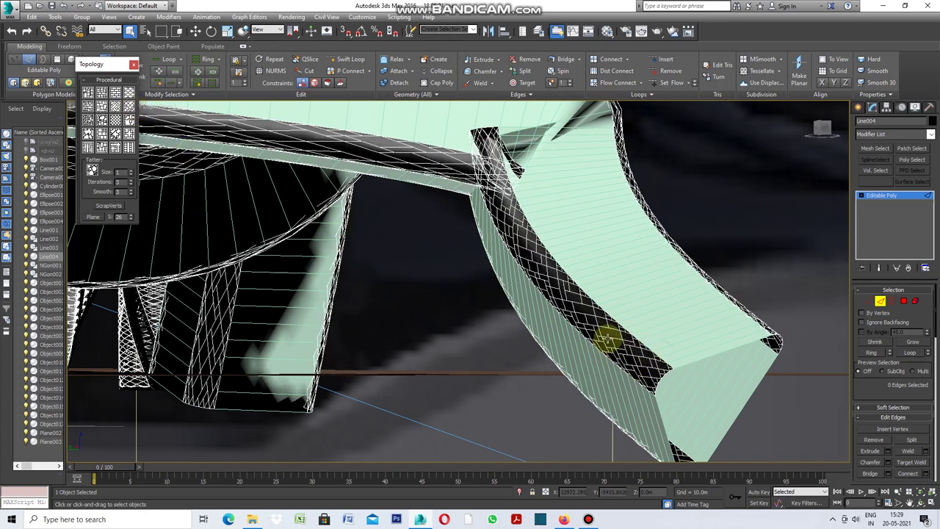
{"action": "scroll", "coordinate": [607, 338], "scroll_direction": "down", "scroll_amount": 3}
{"action": "scroll", "coordinate": [607, 338], "scroll_direction": "down", "scroll_amount": 3}
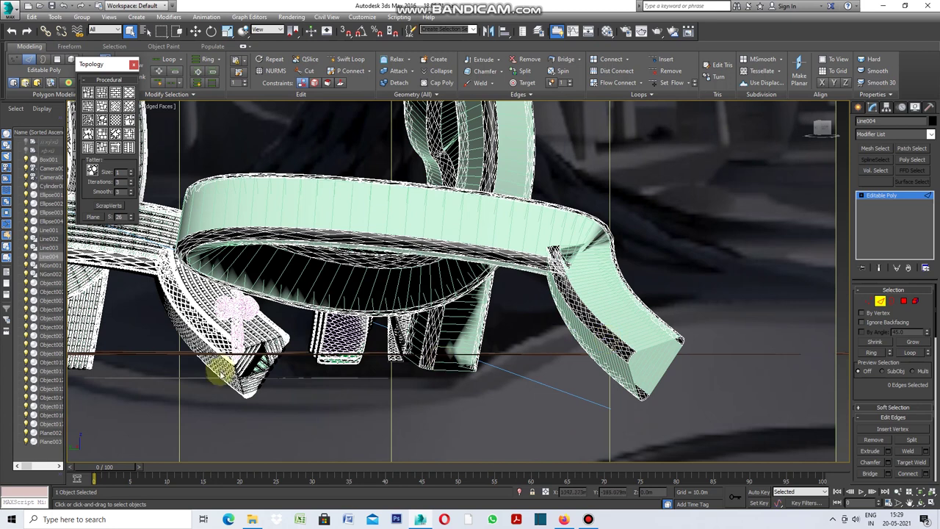
{"action": "scroll", "coordinate": [223, 356], "scroll_direction": "up", "scroll_amount": 3}
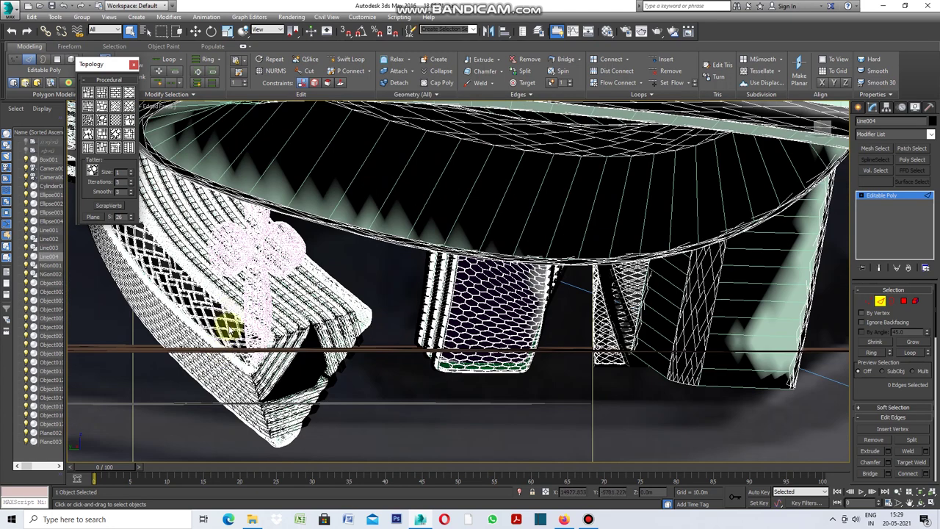
{"action": "scroll", "coordinate": [228, 327], "scroll_direction": "down", "scroll_amount": 3}
{"action": "scroll", "coordinate": [228, 323], "scroll_direction": "down", "scroll_amount": 3}
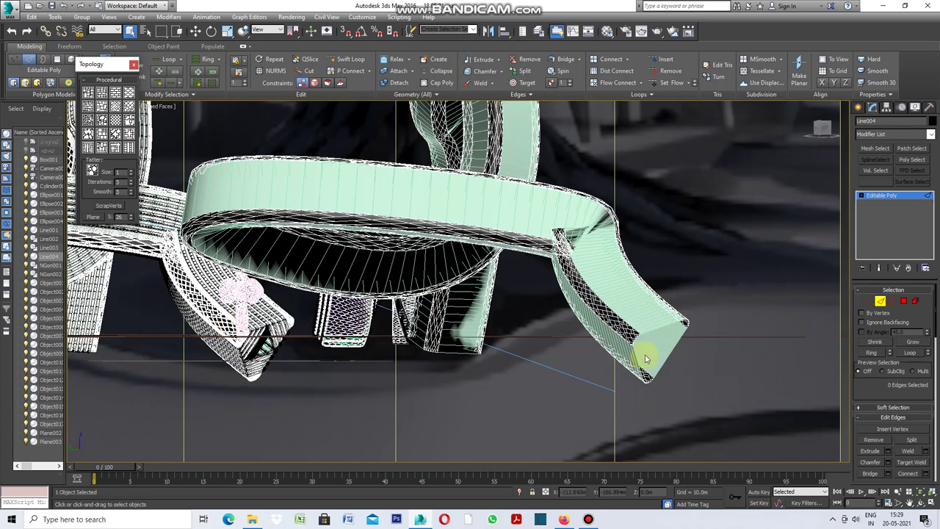
{"action": "scroll", "coordinate": [628, 333], "scroll_direction": "up", "scroll_amount": 3}
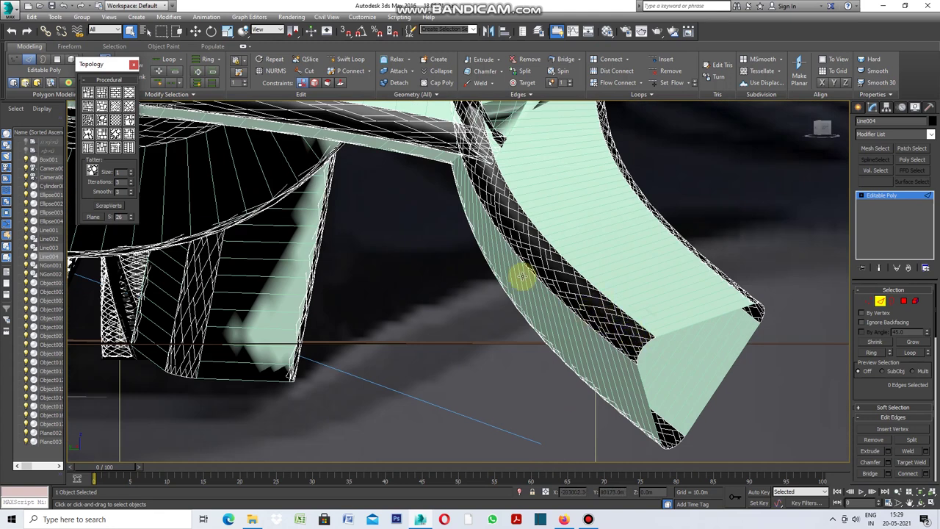
{"action": "scroll", "coordinate": [623, 332], "scroll_direction": "down", "scroll_amount": 2}
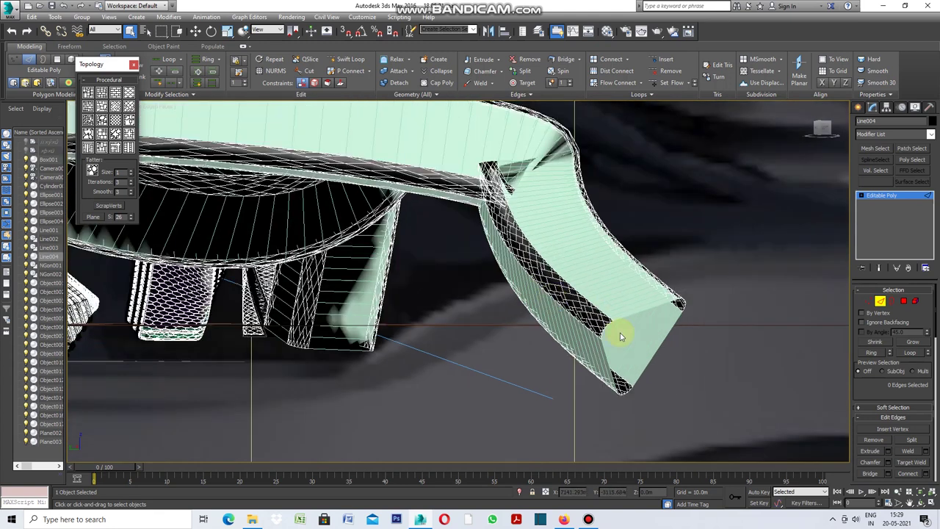
{"action": "scroll", "coordinate": [613, 335], "scroll_direction": "up", "scroll_amount": 4}
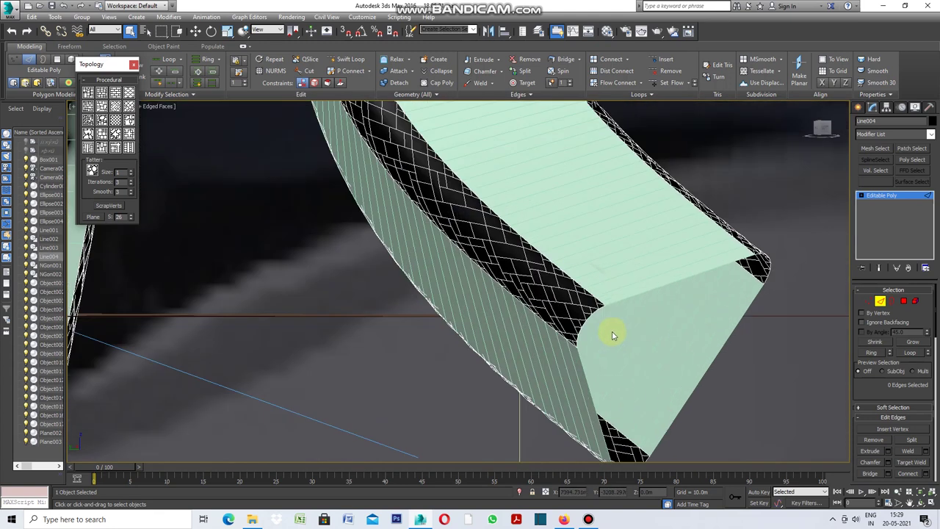
Step: Close the Topology panel, reselect Line004 and select its 3652 patterned polygons
{"action": "left_click", "coordinate": [905, 301]}
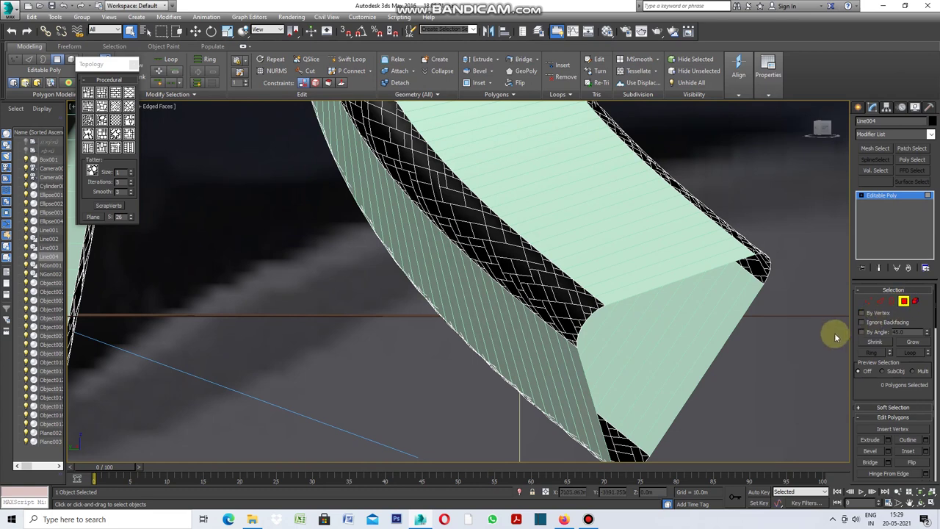
{"action": "left_click", "coordinate": [134, 67]}
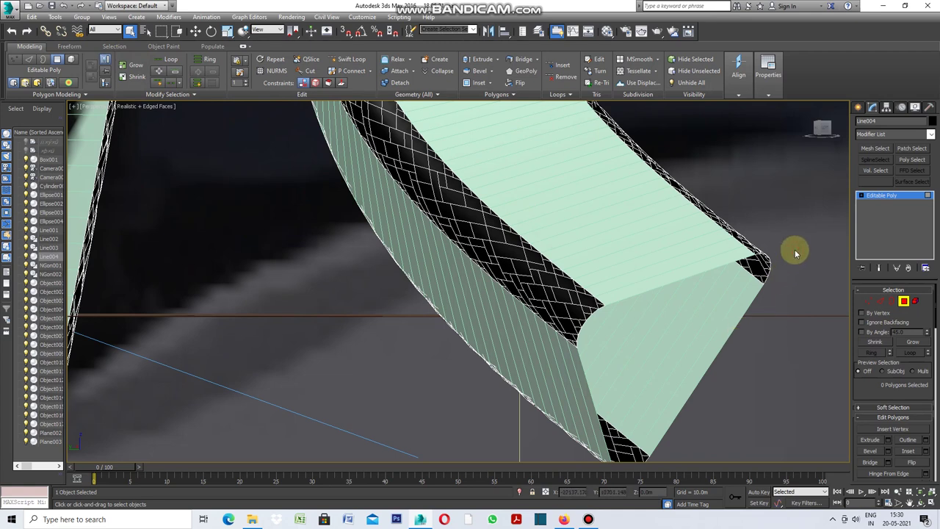
{"action": "left_click", "coordinate": [857, 110]}
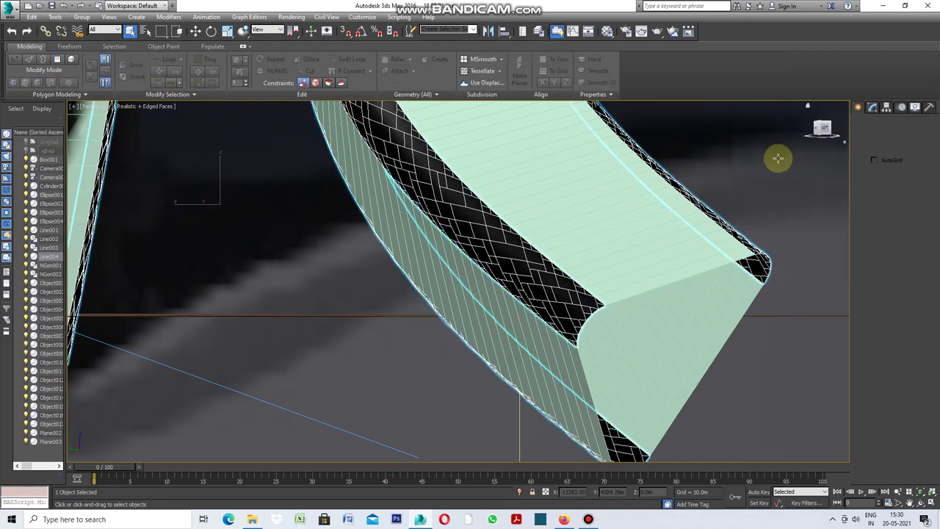
{"action": "left_click", "coordinate": [583, 312]}
{"action": "left_click", "coordinate": [873, 107]}
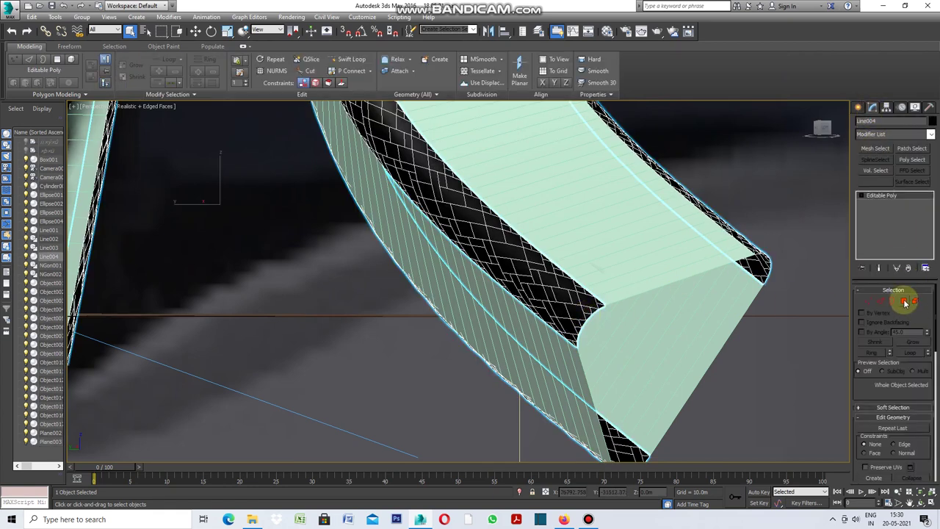
{"action": "left_click", "coordinate": [903, 301]}
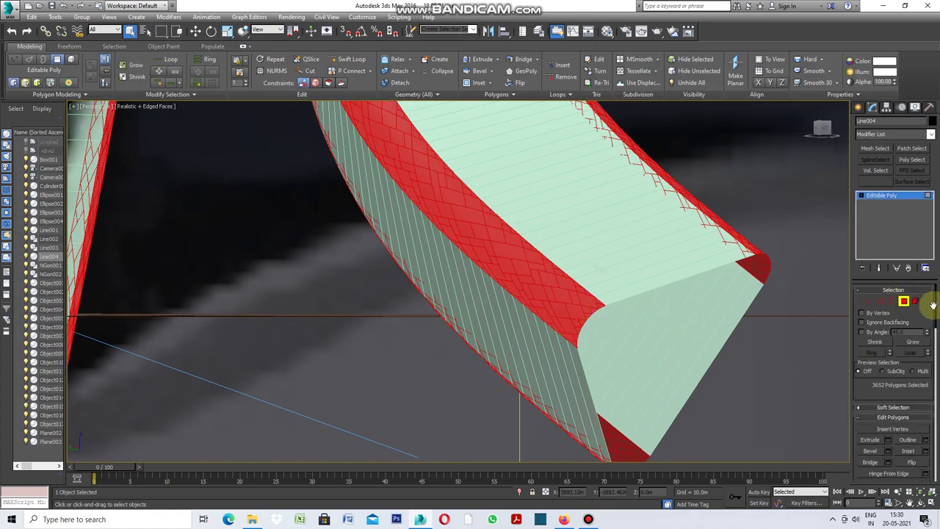
Step: Inset all patterned polygons By Polygon with a 0.3m amount
{"action": "left_click_drag", "start_coordinate": [937, 308], "coordinate": [937, 337]}
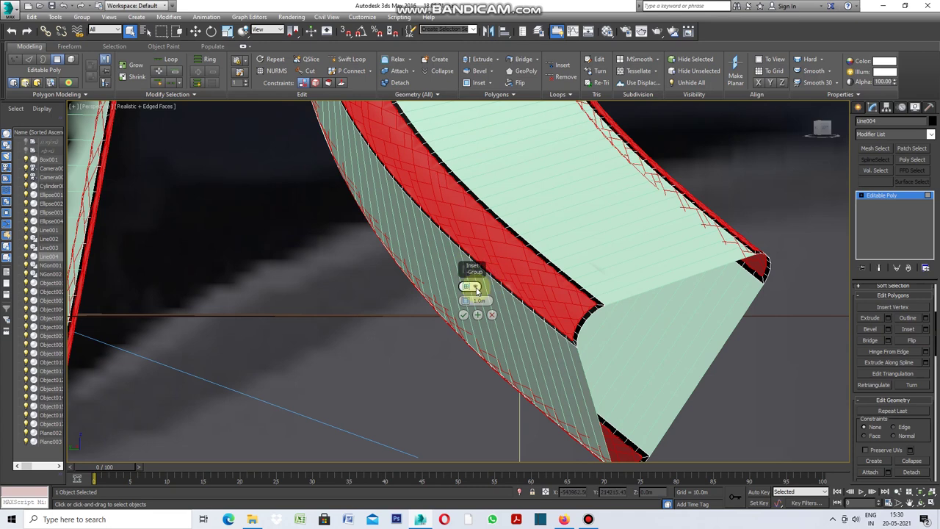
{"action": "left_click", "coordinate": [476, 289]}
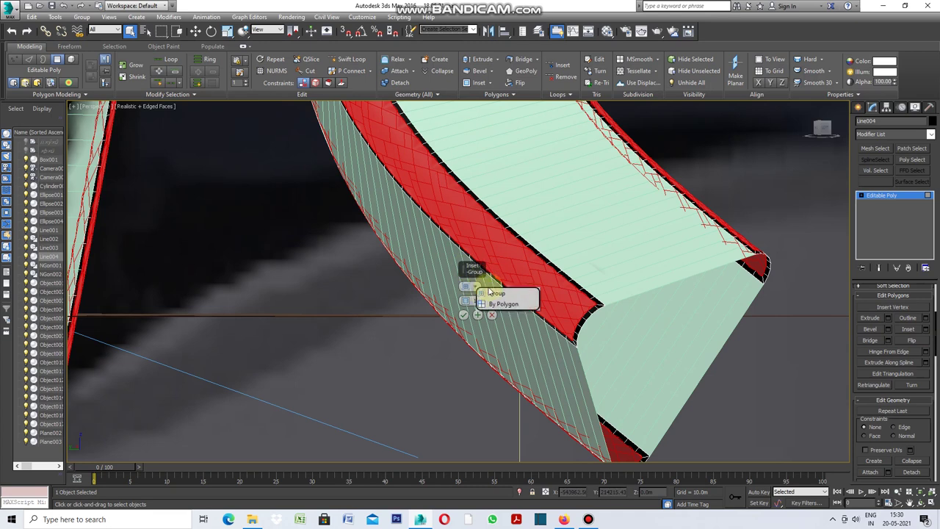
{"action": "left_click", "coordinate": [518, 310]}
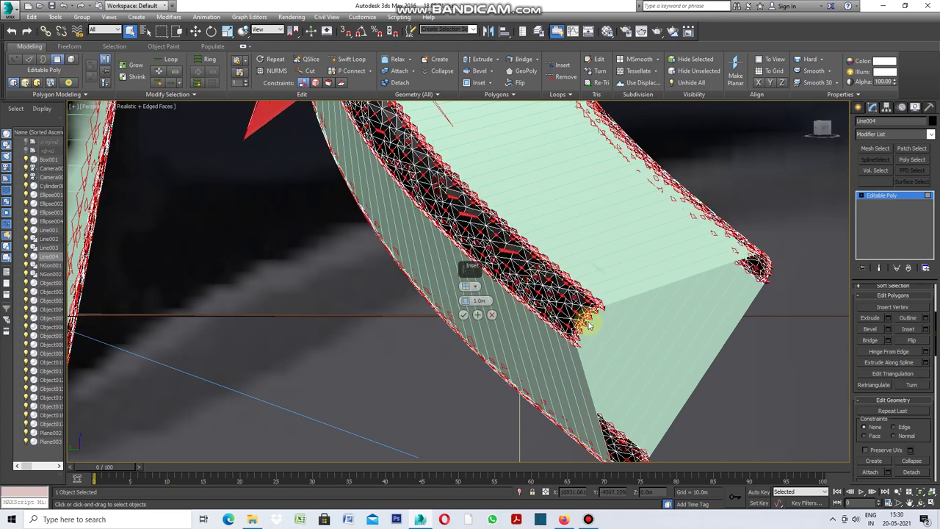
{"action": "scroll", "coordinate": [588, 323], "scroll_direction": "up", "scroll_amount": 2}
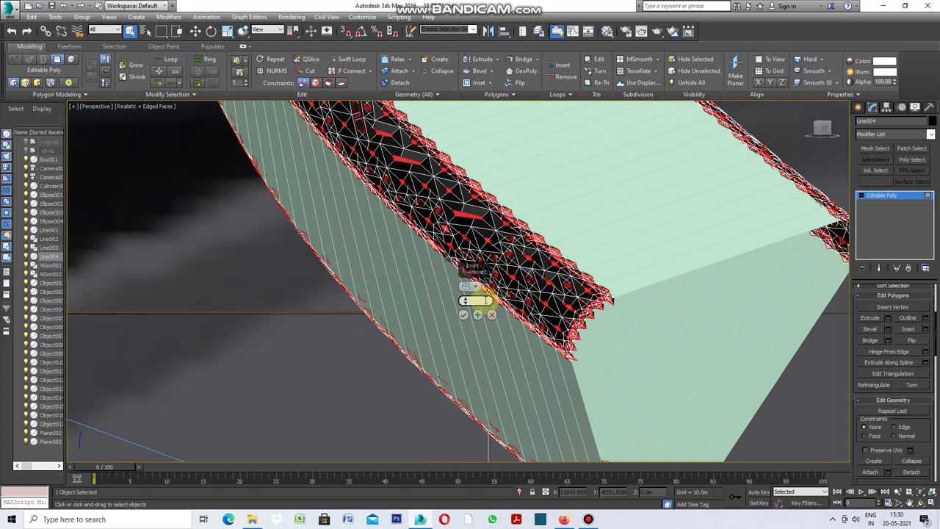
{"action": "key", "text": "Return"}
{"action": "type", "text": "0.3"}
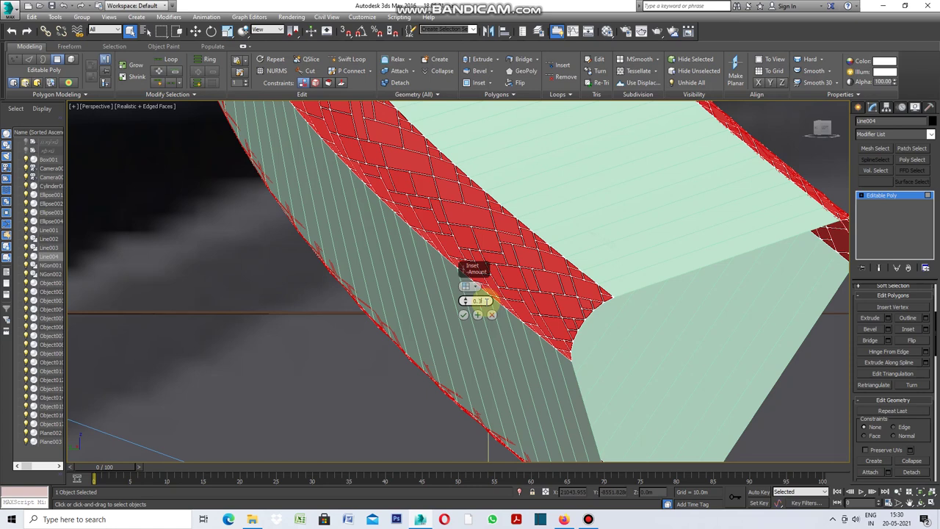
{"action": "key", "text": "Return"}
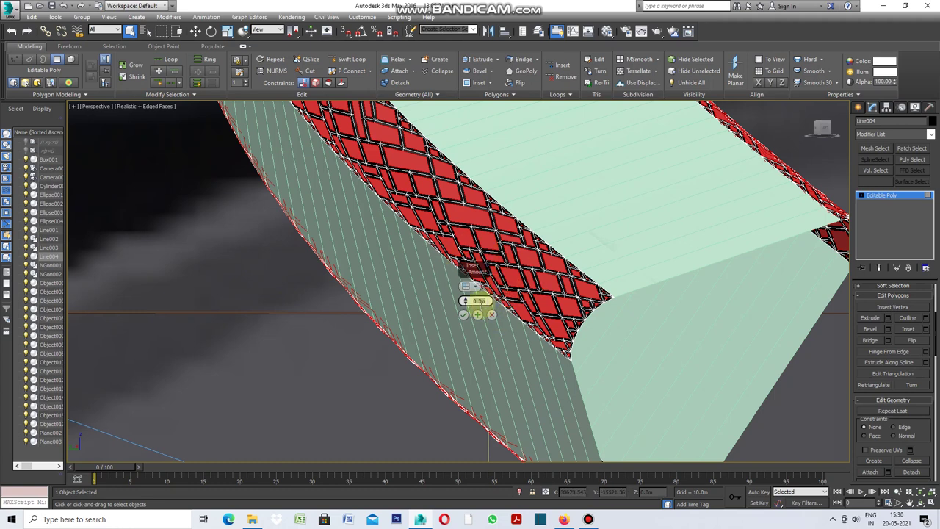
{"action": "left_click", "coordinate": [462, 315]}
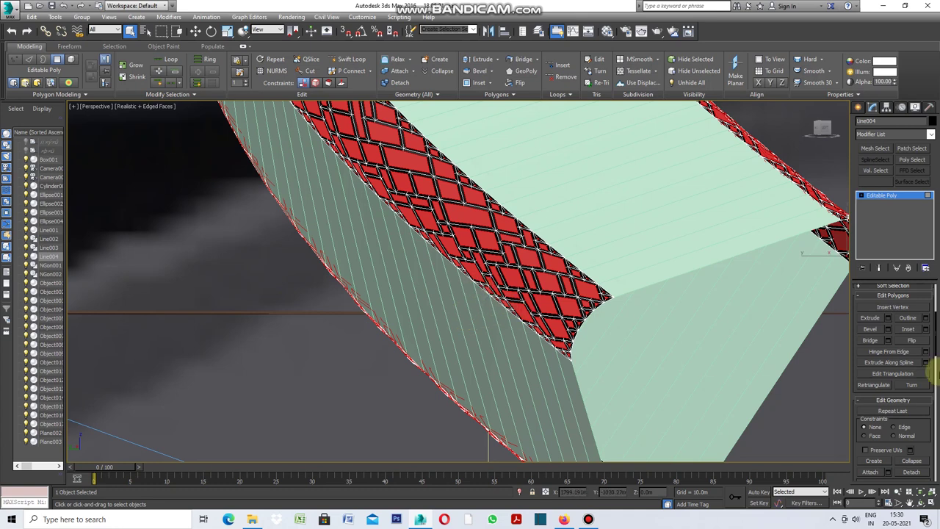
Step: Detach the lattice panels as Object018 and give the object a white colour
{"action": "left_click", "coordinate": [912, 472]}
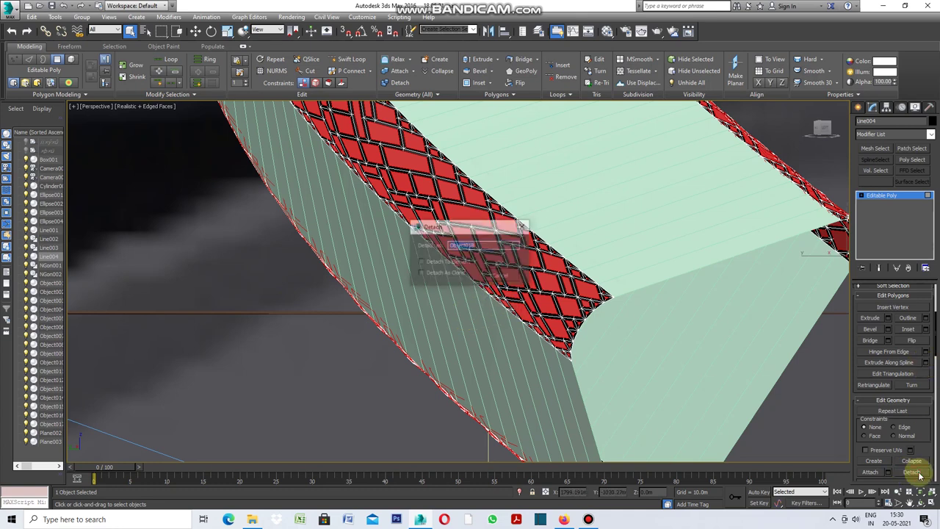
{"action": "left_click", "coordinate": [501, 263]}
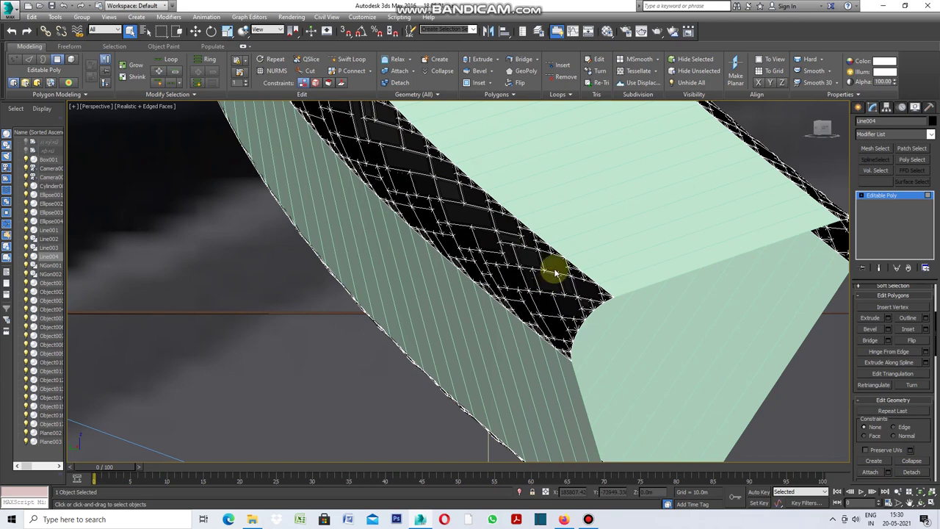
{"action": "left_click", "coordinate": [933, 122]}
{"action": "left_click", "coordinate": [674, 295]}
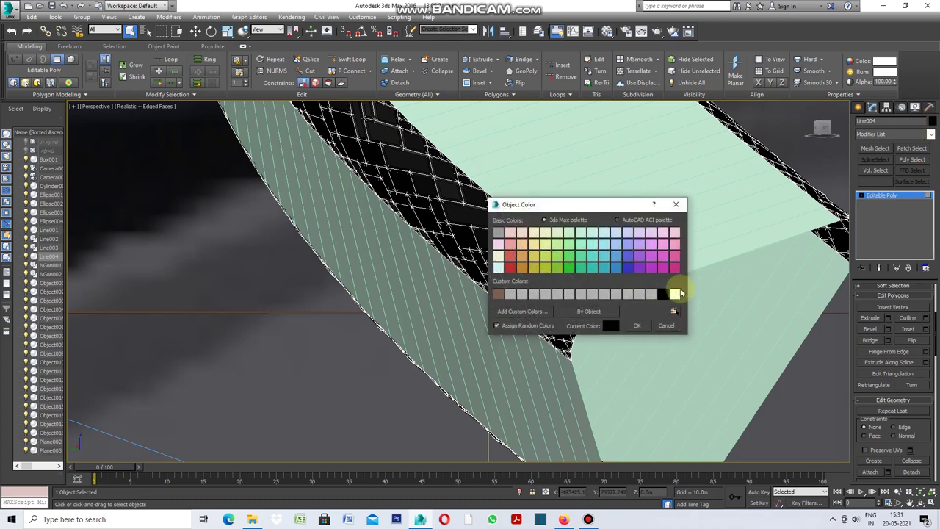
{"action": "left_click", "coordinate": [637, 325]}
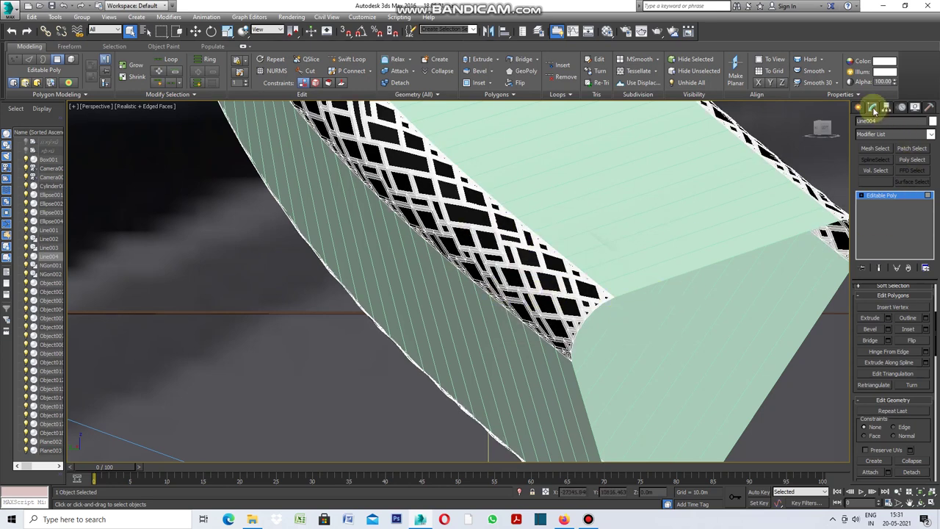
Step: Add a Shell modifier to the Line004 lattice panels
{"action": "left_click", "coordinate": [931, 135]}
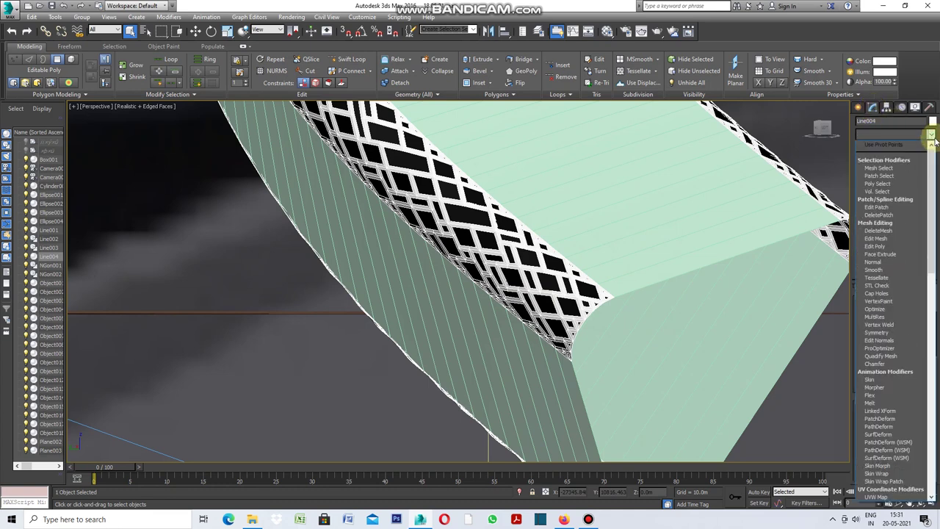
{"action": "left_click_drag", "start_coordinate": [930, 224], "coordinate": [937, 364]}
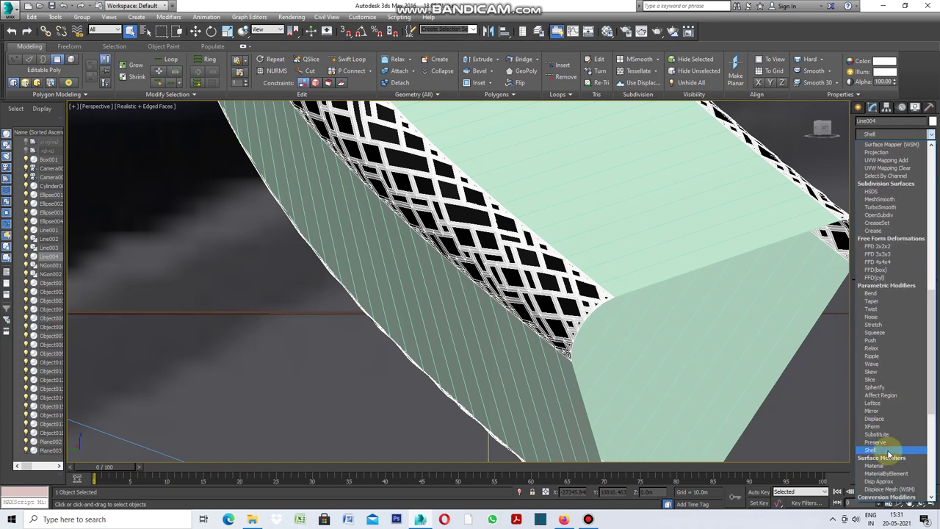
{"action": "left_click", "coordinate": [889, 451]}
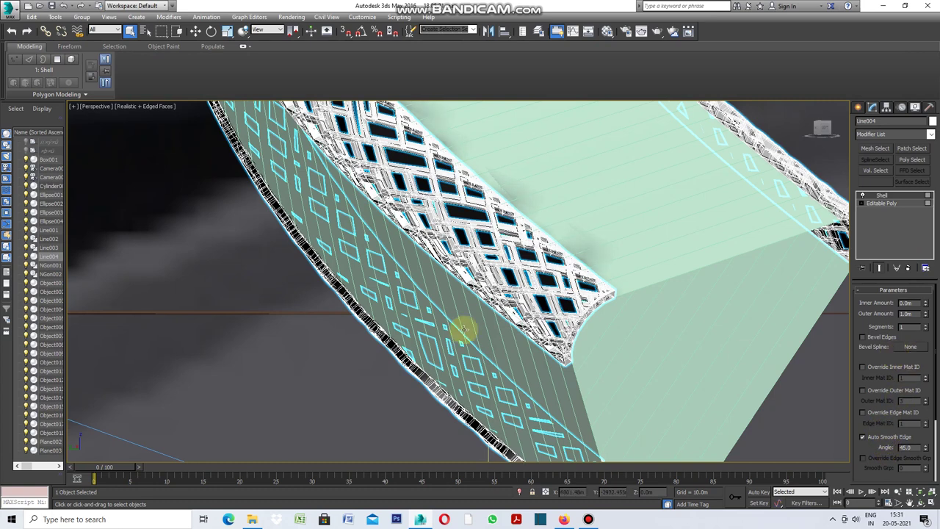
Step: Set the Shell's Outer Amount to 0.8m, then select the green ribbon
{"action": "scroll", "coordinate": [476, 329], "scroll_direction": "down", "scroll_amount": 4}
{"action": "scroll", "coordinate": [477, 329], "scroll_direction": "down", "scroll_amount": 2}
{"action": "scroll", "coordinate": [477, 329], "scroll_direction": "down", "scroll_amount": 2}
{"action": "scroll", "coordinate": [478, 329], "scroll_direction": "down", "scroll_amount": 2}
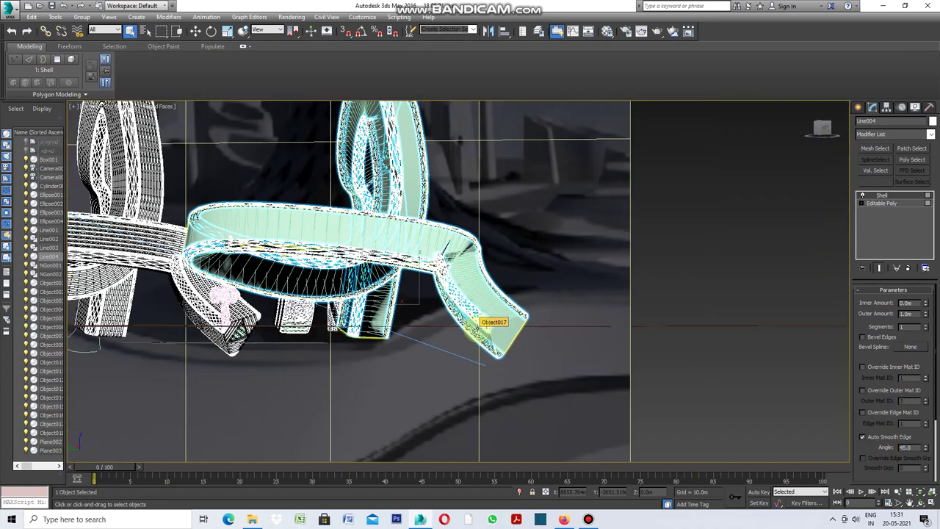
{"action": "scroll", "coordinate": [128, 266], "scroll_direction": "up", "scroll_amount": 2}
{"action": "scroll", "coordinate": [152, 269], "scroll_direction": "up", "scroll_amount": 2}
{"action": "scroll", "coordinate": [164, 268], "scroll_direction": "up", "scroll_amount": 2}
{"action": "scroll", "coordinate": [184, 272], "scroll_direction": "up", "scroll_amount": 2}
{"action": "scroll", "coordinate": [157, 216], "scroll_direction": "down", "scroll_amount": 3}
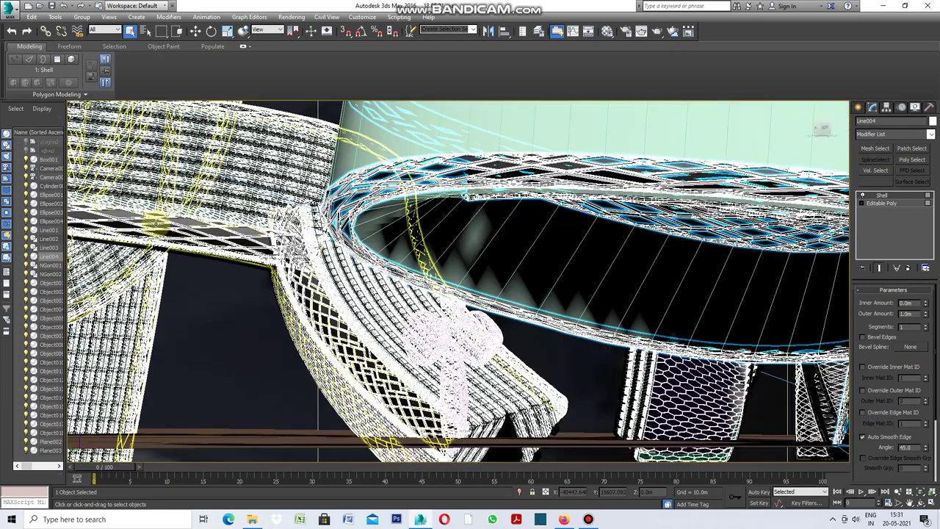
{"action": "scroll", "coordinate": [157, 216], "scroll_direction": "down", "scroll_amount": 3}
{"action": "scroll", "coordinate": [705, 330], "scroll_direction": "up", "scroll_amount": 3}
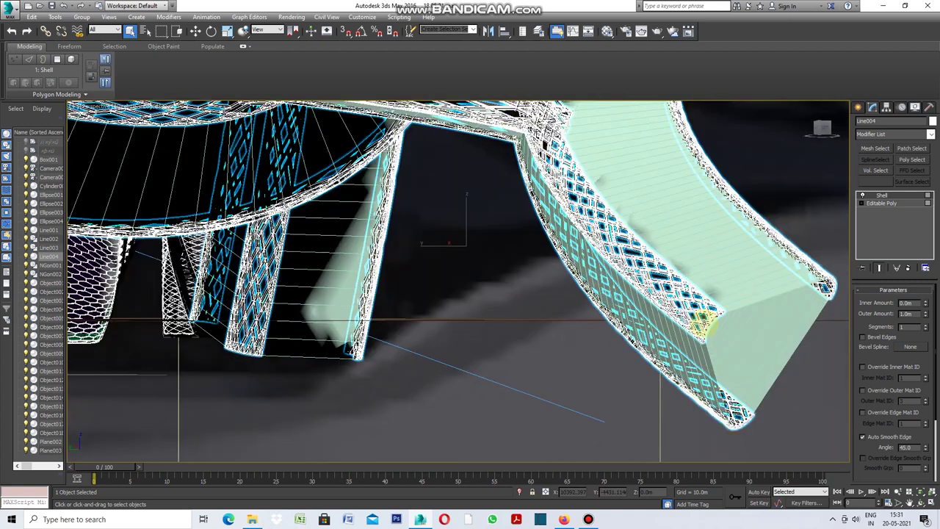
{"action": "scroll", "coordinate": [716, 323], "scroll_direction": "up", "scroll_amount": 2}
{"action": "scroll", "coordinate": [727, 321], "scroll_direction": "up", "scroll_amount": 2}
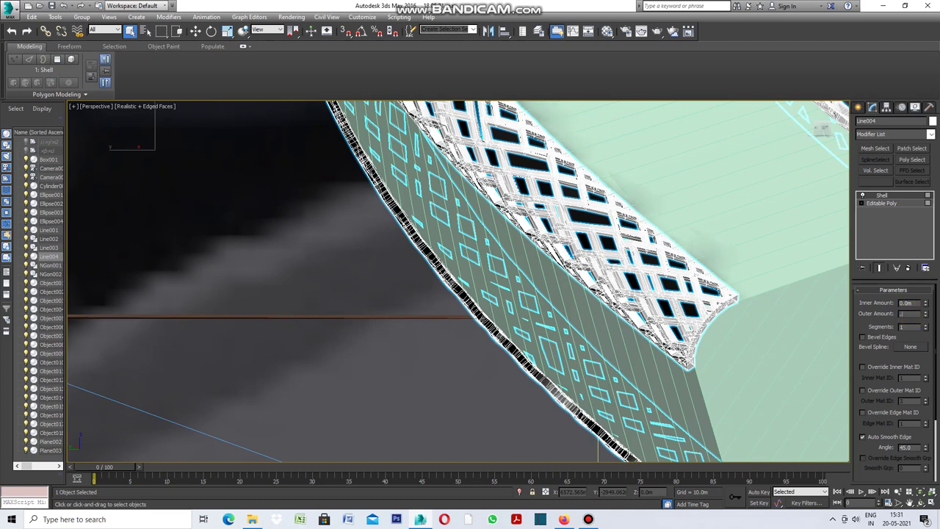
{"action": "type", "text": "0.8m"}
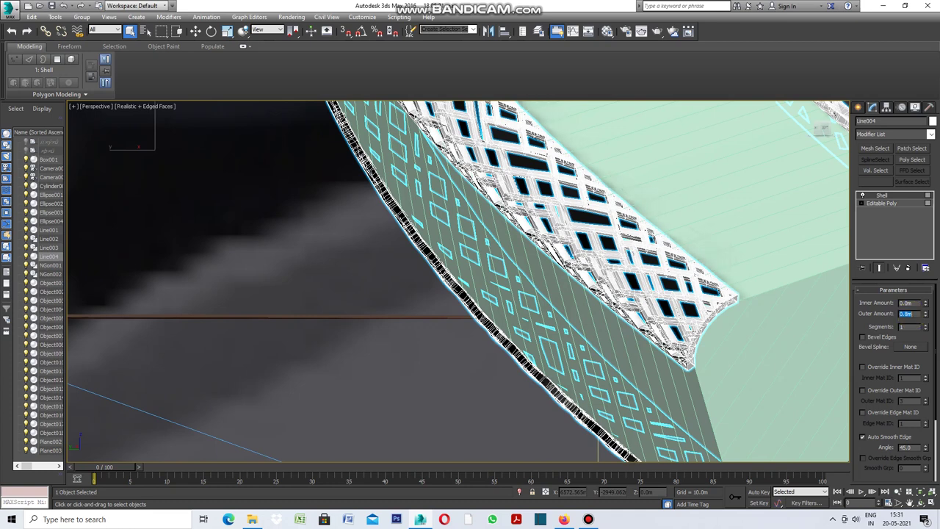
{"action": "key", "text": "Return"}
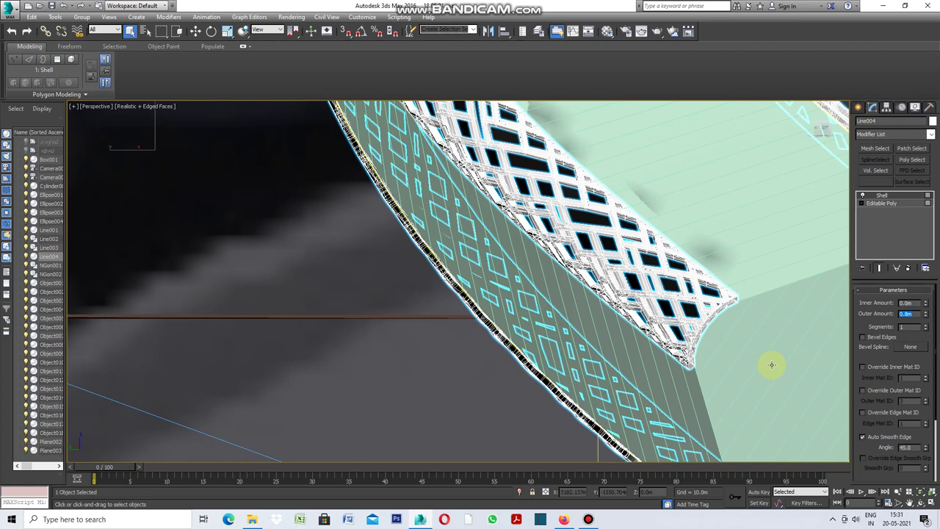
{"action": "left_click", "coordinate": [774, 363]}
Step: Orbit and zoom the Perspective view to inspect the shelled lattice panels along the ribbon
{"action": "scroll", "coordinate": [711, 290], "scroll_direction": "up", "scroll_amount": 3}
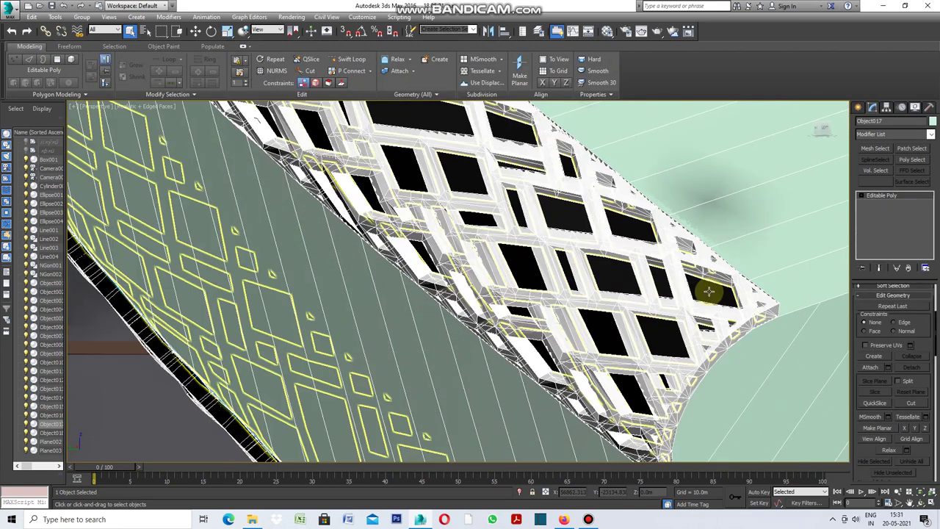
{"action": "scroll", "coordinate": [446, 269], "scroll_direction": "down", "scroll_amount": 3}
{"action": "middle_click_drag", "start_coordinate": [440, 271], "coordinate": [639, 254], "text": "alt"}
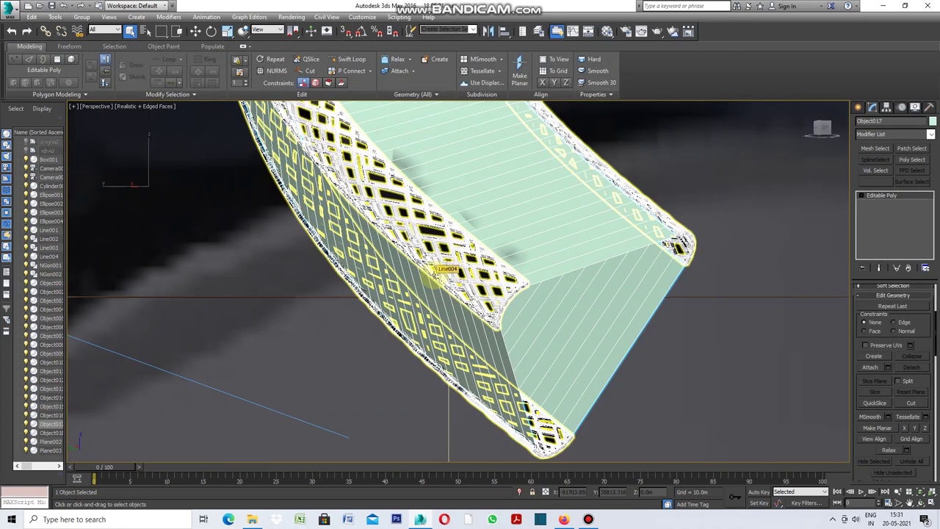
{"action": "scroll", "coordinate": [638, 253], "scroll_direction": "up", "scroll_amount": 2}
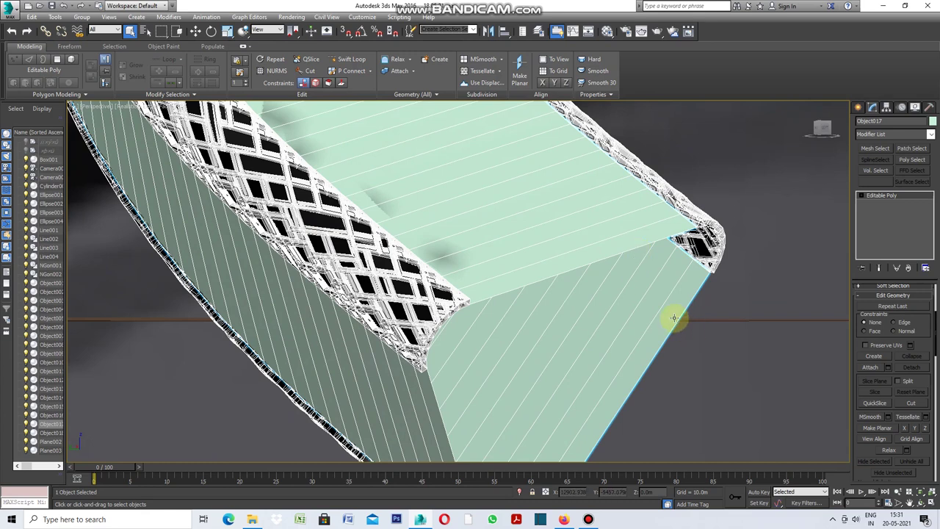
{"action": "scroll", "coordinate": [594, 328], "scroll_direction": "down", "scroll_amount": 3}
{"action": "scroll", "coordinate": [596, 329], "scroll_direction": "down", "scroll_amount": 3}
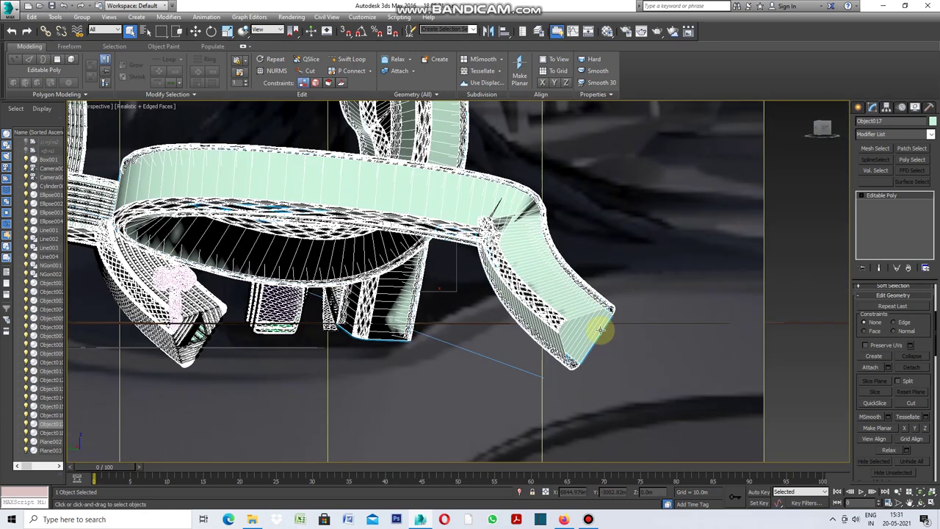
{"action": "scroll", "coordinate": [299, 207], "scroll_direction": "up", "scroll_amount": 5}
{"action": "scroll", "coordinate": [299, 208], "scroll_direction": "down", "scroll_amount": 2}
{"action": "scroll", "coordinate": [265, 294], "scroll_direction": "down", "scroll_amount": 4}
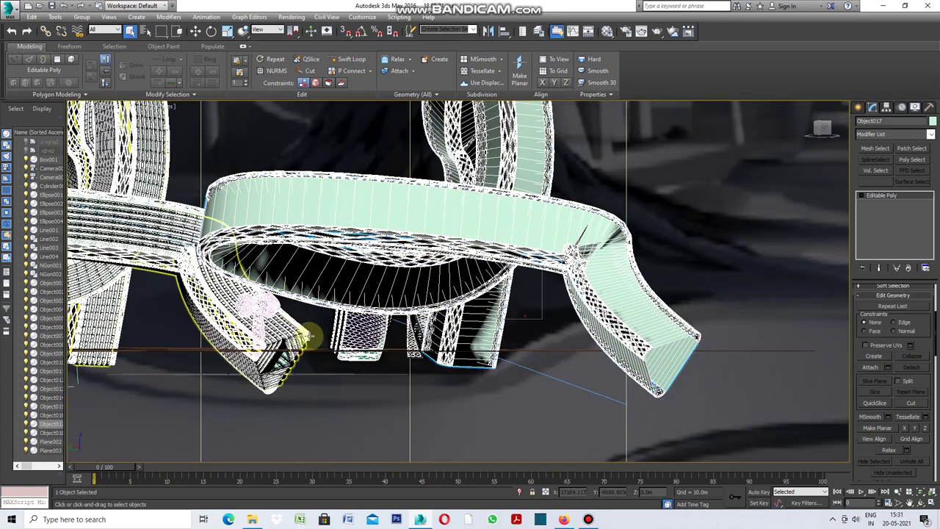
{"action": "scroll", "coordinate": [602, 243], "scroll_direction": "up", "scroll_amount": 2}
{"action": "scroll", "coordinate": [599, 235], "scroll_direction": "down", "scroll_amount": 2}
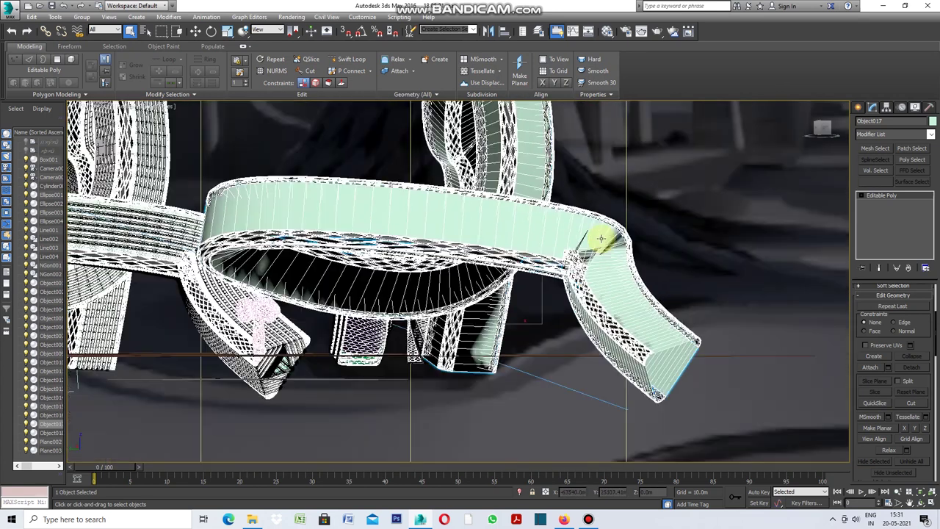
{"action": "scroll", "coordinate": [606, 237], "scroll_direction": "down", "scroll_amount": 2}
{"action": "scroll", "coordinate": [553, 142], "scroll_direction": "up", "scroll_amount": 3}
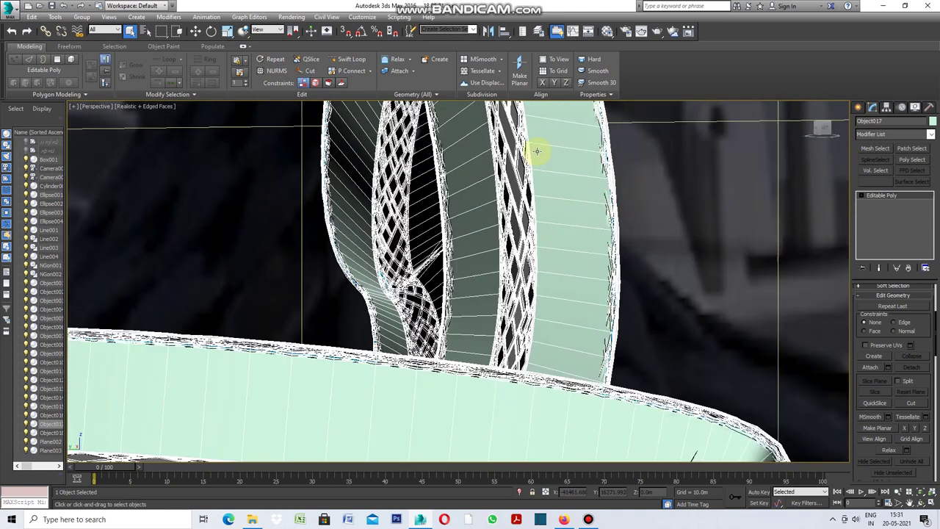
{"action": "scroll", "coordinate": [514, 162], "scroll_direction": "up", "scroll_amount": 2}
{"action": "scroll", "coordinate": [491, 166], "scroll_direction": "down", "scroll_amount": 3}
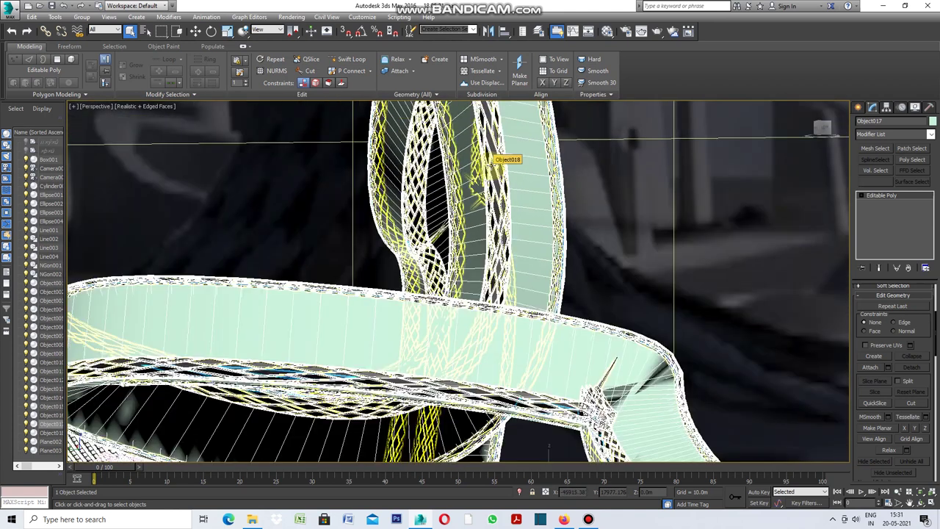
{"action": "scroll", "coordinate": [503, 158], "scroll_direction": "down", "scroll_amount": 2}
{"action": "scroll", "coordinate": [617, 332], "scroll_direction": "down", "scroll_amount": 2}
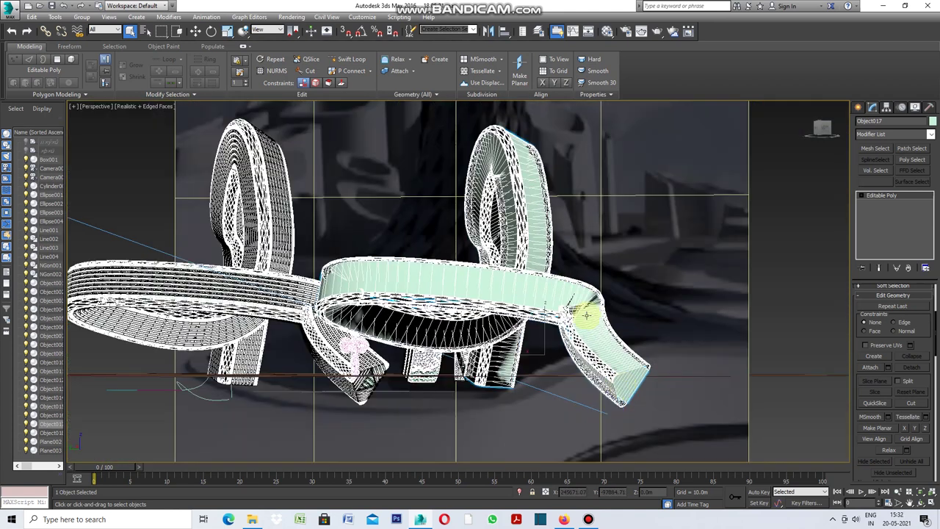
{"action": "scroll", "coordinate": [644, 399], "scroll_direction": "up", "scroll_amount": 2}
{"action": "scroll", "coordinate": [633, 386], "scroll_direction": "up", "scroll_amount": 2}
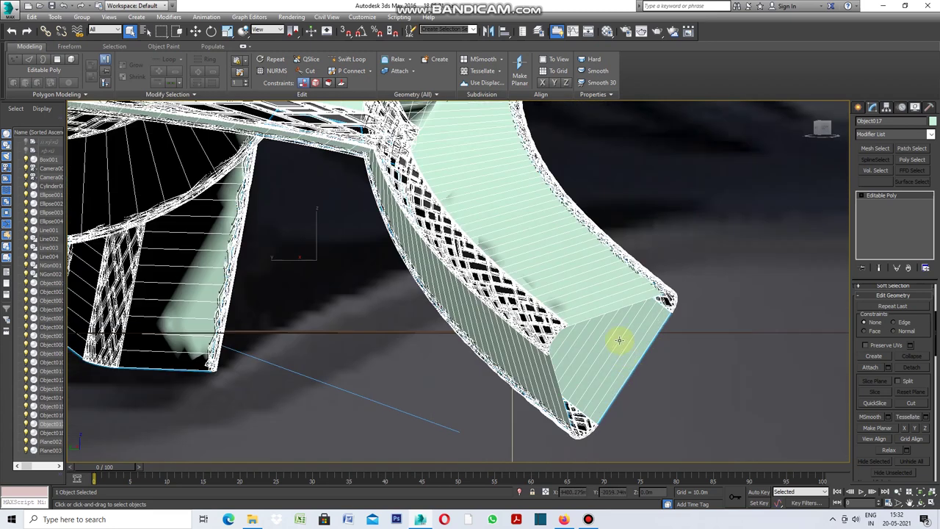
{"action": "scroll", "coordinate": [618, 338], "scroll_direction": "up", "scroll_amount": 2}
{"action": "scroll", "coordinate": [616, 331], "scroll_direction": "up", "scroll_amount": 2}
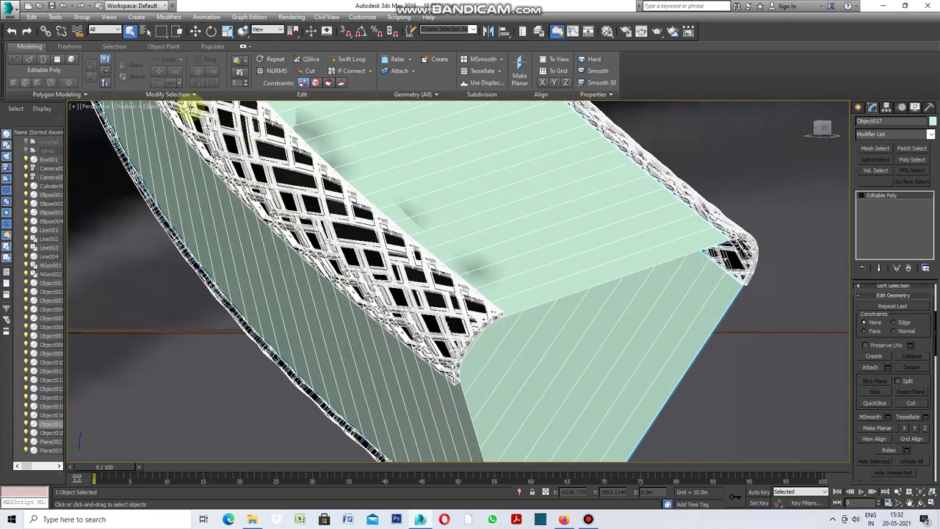
Step: Return to the Select Object tool and keep the green ribbon Object017 selected
{"action": "left_click", "coordinate": [129, 33]}
{"action": "left_click", "coordinate": [603, 338]}
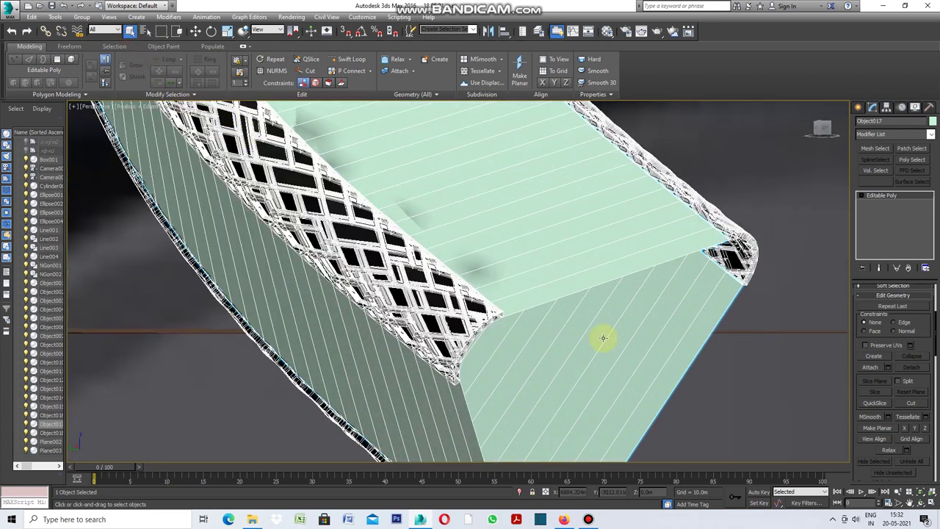
{"action": "left_click", "coordinate": [592, 284]}
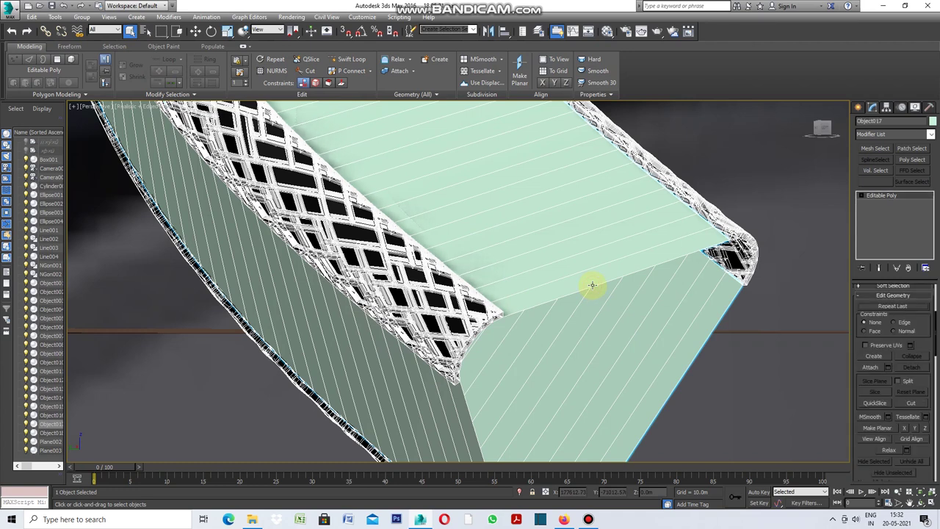
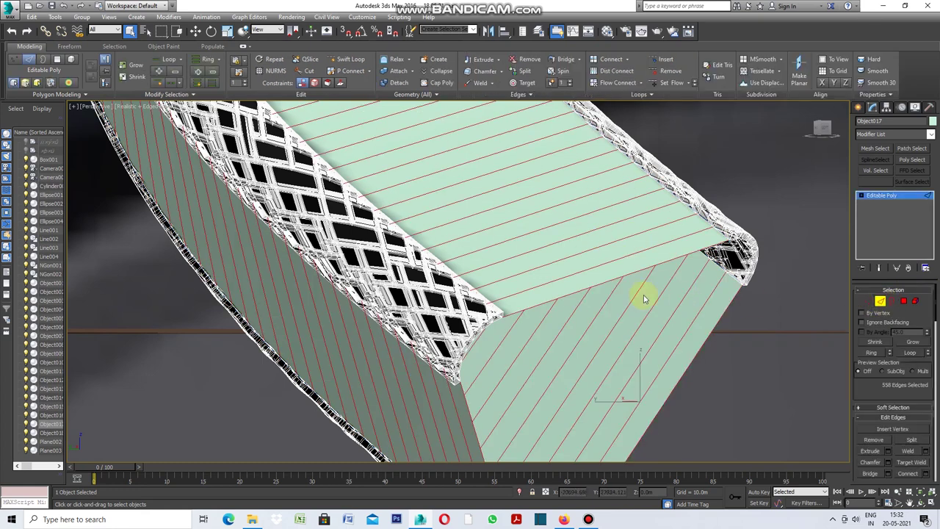
Step: Connect Object017's selected diagonal edges with a new edge running across the faces
{"action": "mouse_move", "coordinate": [937, 299]}
{"action": "mouse_move", "coordinate": [937, 300]}
{"action": "left_mouse_down"}
{"action": "mouse_move", "coordinate": [936, 358]}
{"action": "mouse_move", "coordinate": [937, 327]}
{"action": "left_mouse_up"}
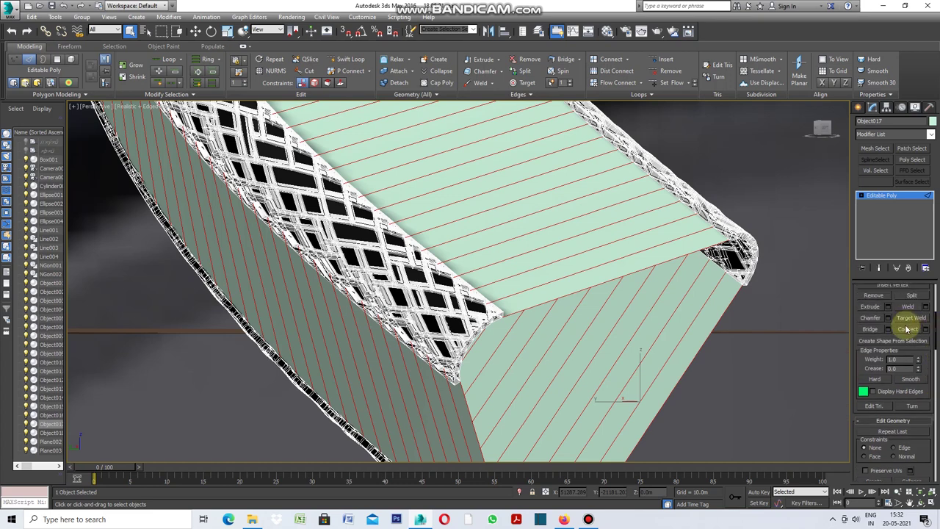
{"action": "left_click", "coordinate": [926, 329]}
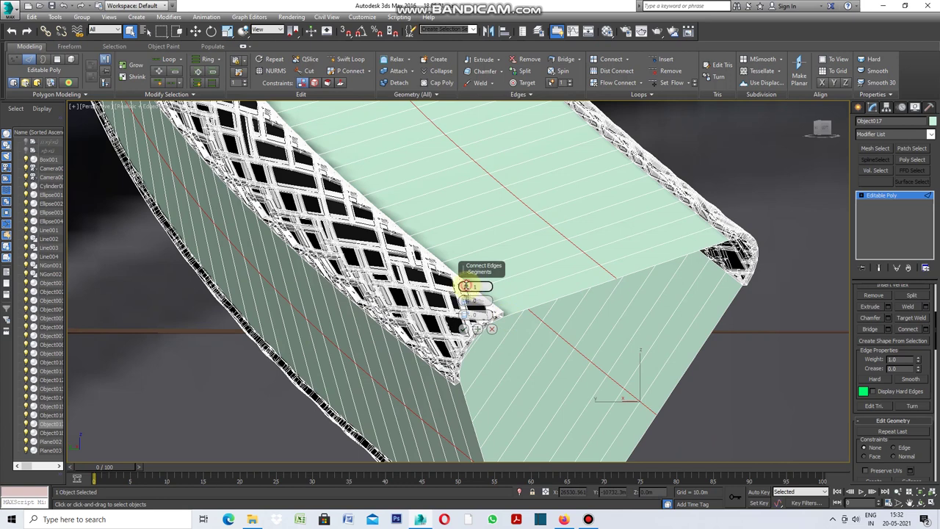
Step: Raise the Connect Edges segments from 1 to 7 and commit the connection
{"action": "left_click", "coordinate": [466, 286]}
{"action": "left_click", "coordinate": [465, 286]}
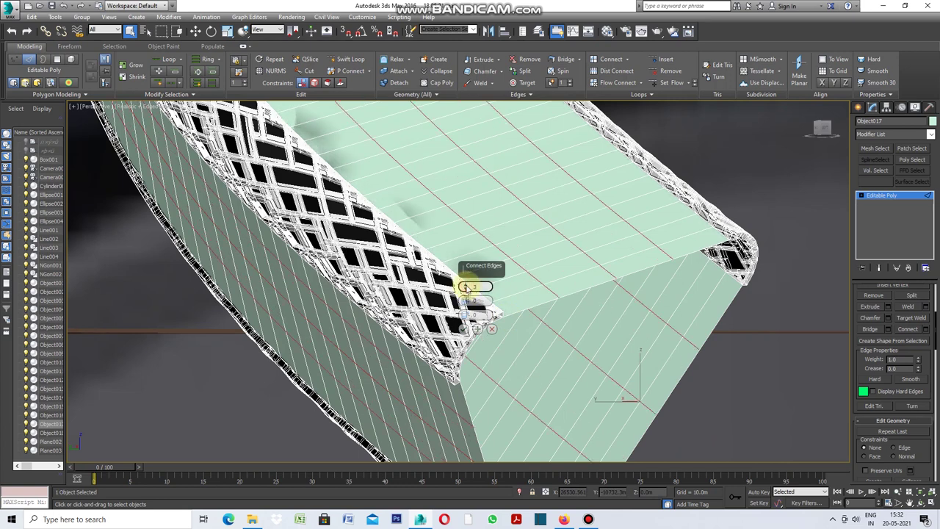
{"action": "left_click", "coordinate": [465, 286]}
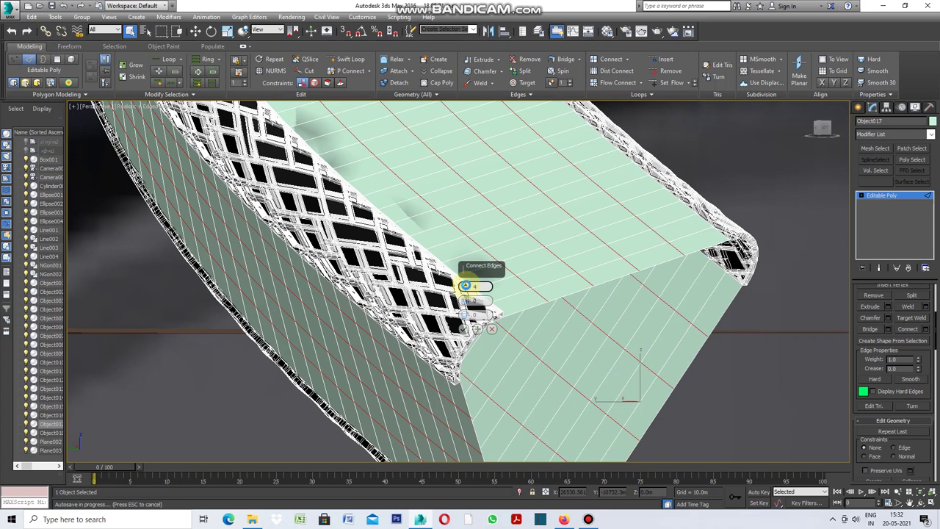
{"action": "left_click", "coordinate": [466, 287]}
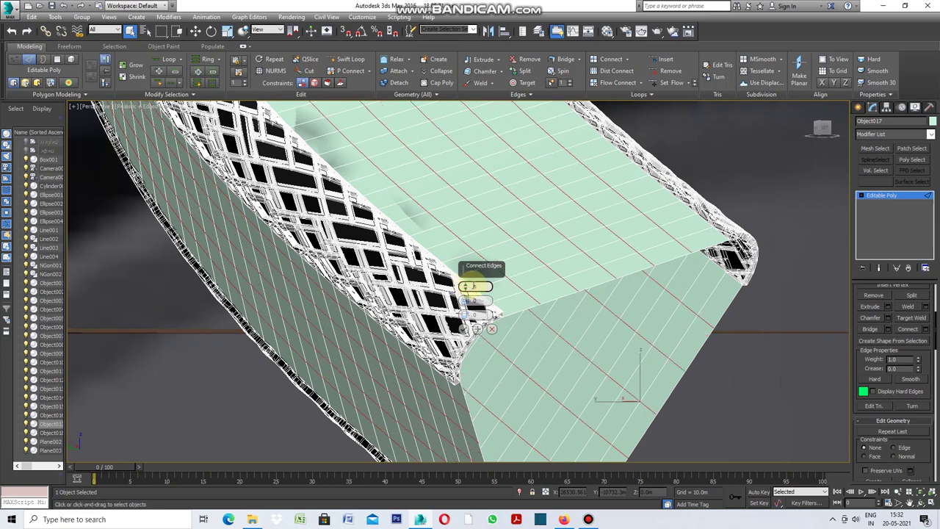
{"action": "left_click", "coordinate": [465, 286]}
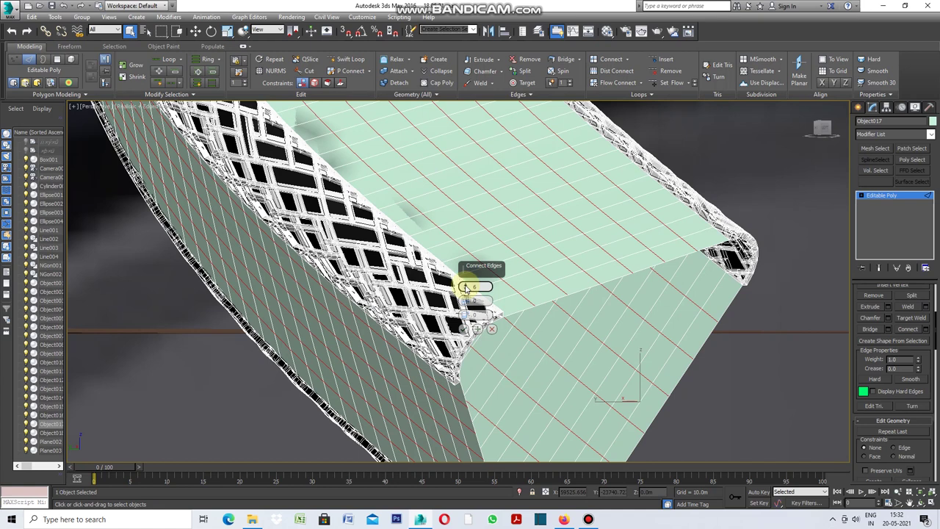
{"action": "left_click", "coordinate": [465, 287]}
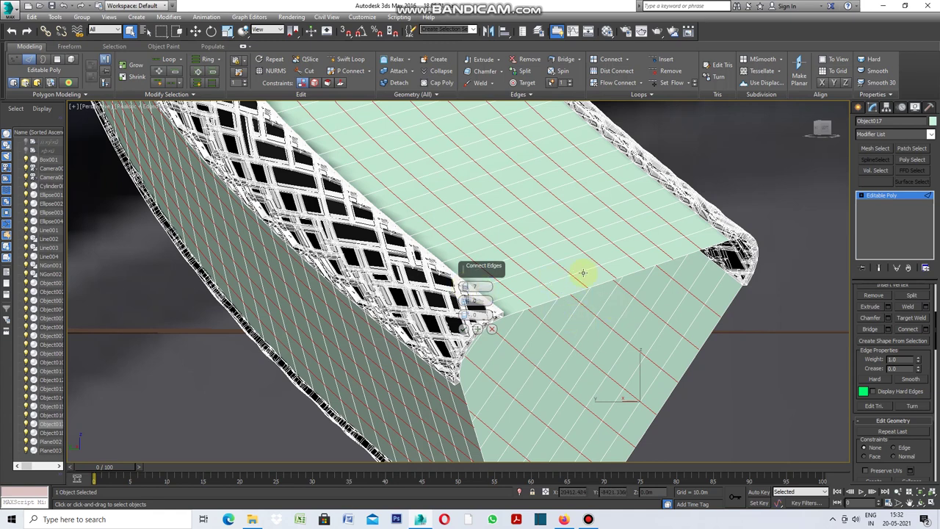
{"action": "left_click", "coordinate": [465, 329]}
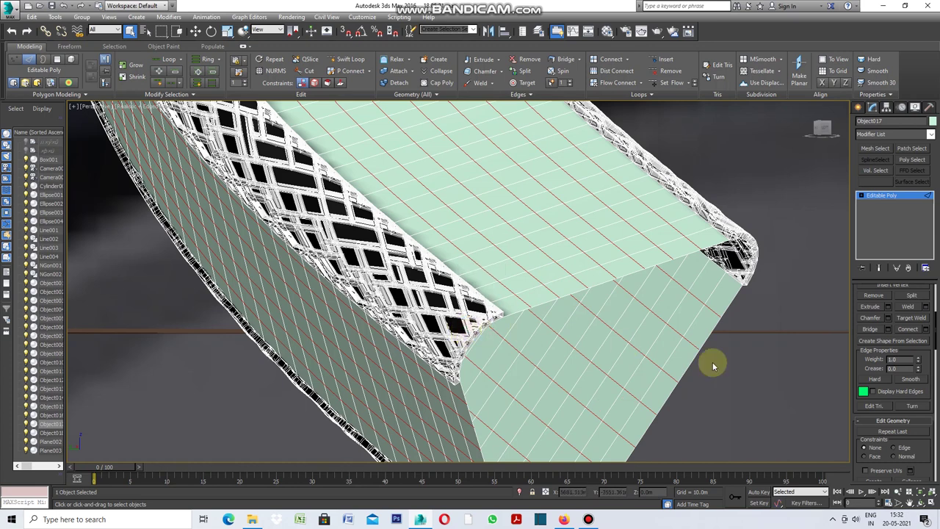
Step: Chamfer the selected grid edges with a 0.6m edge chamfer amount
{"action": "left_click", "coordinate": [890, 319]}
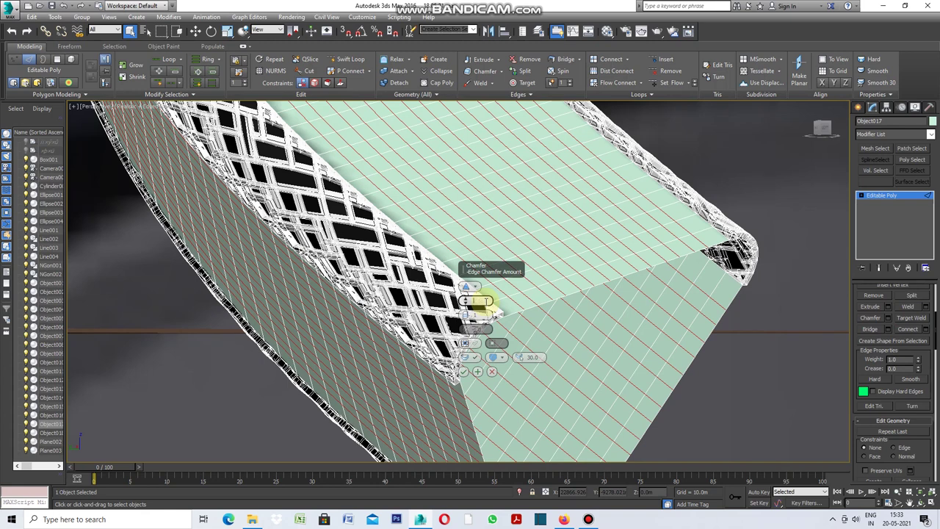
{"action": "key", "text": "Return"}
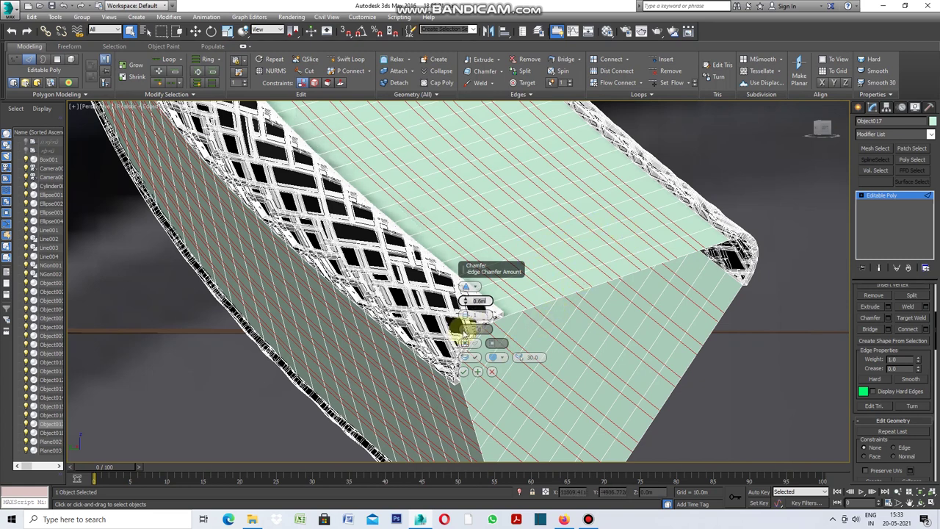
{"action": "left_click", "coordinate": [463, 372]}
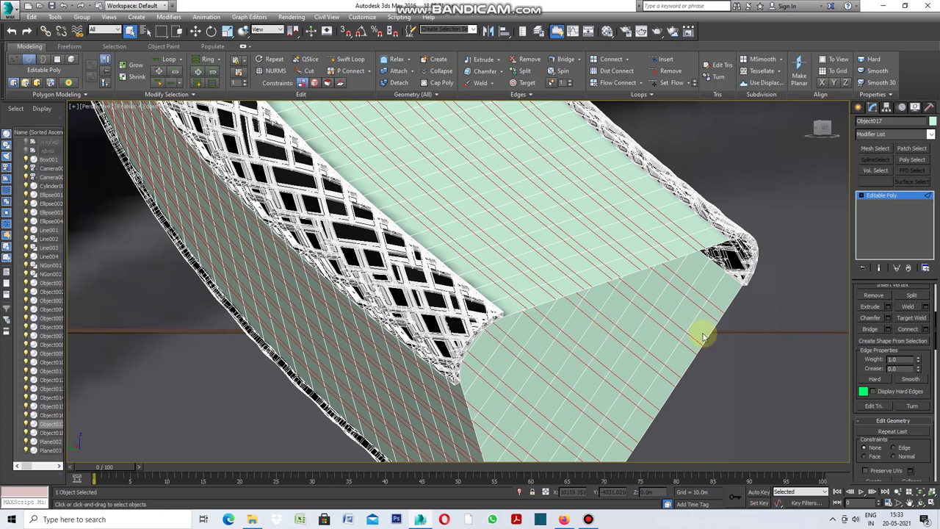
{"action": "mouse_move", "coordinate": [931, 332]}
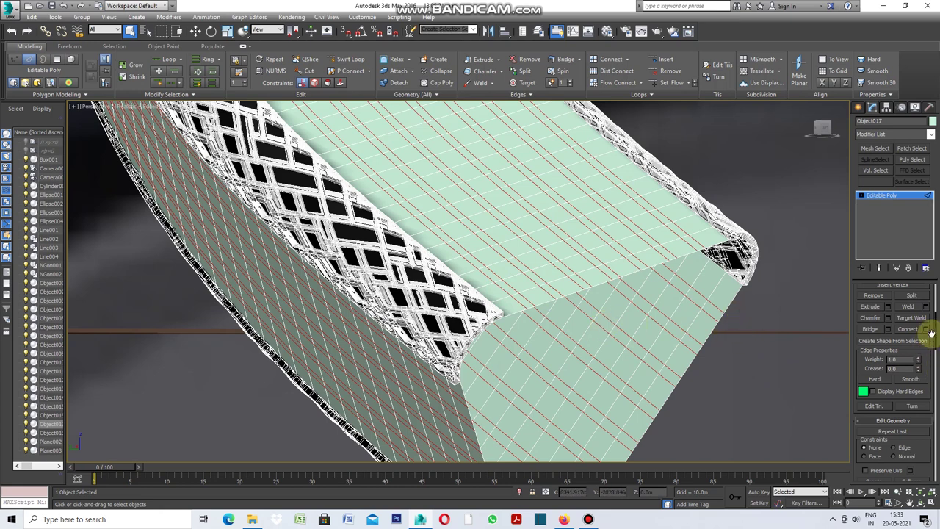
{"action": "left_click_drag", "start_coordinate": [933, 327], "coordinate": [936, 299]}
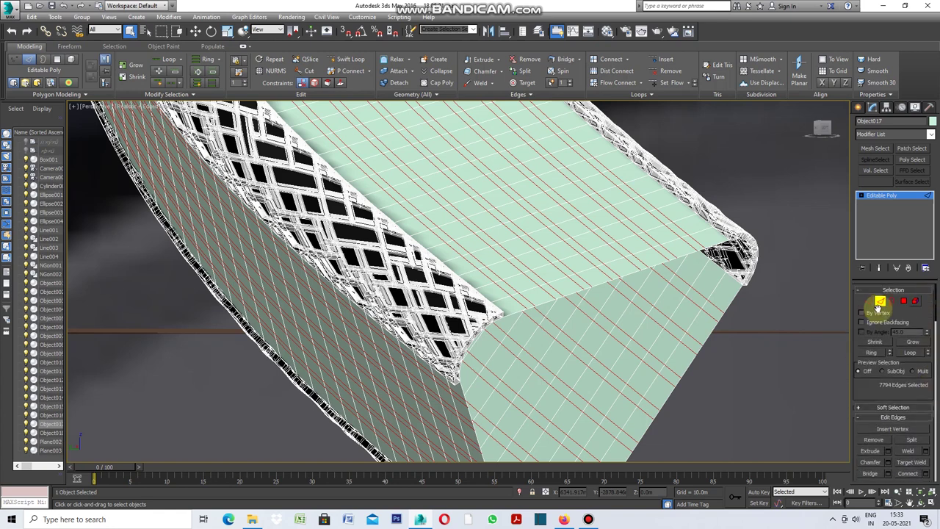
Step: Pick one chamfer-strip edge, loop it to 24 edges, then ring it across the facade
{"action": "left_click", "coordinate": [733, 299]}
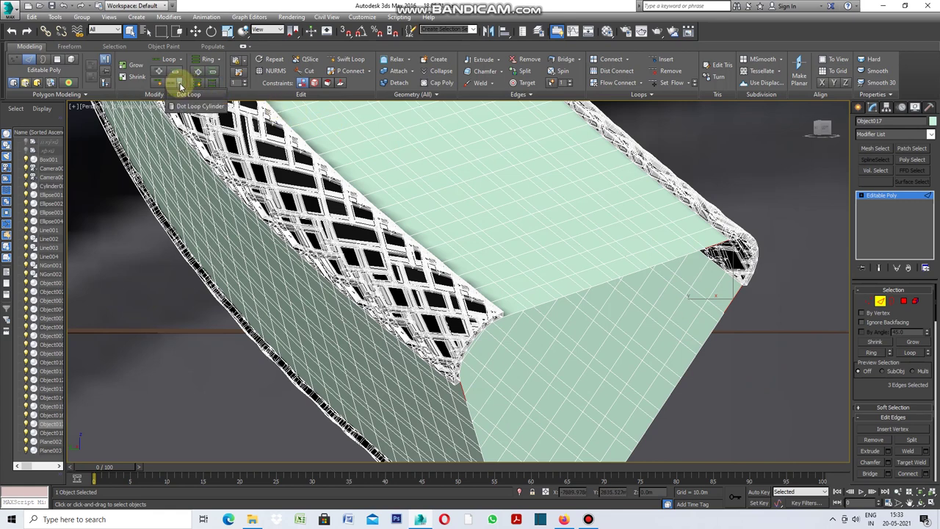
{"action": "left_click", "coordinate": [180, 87]}
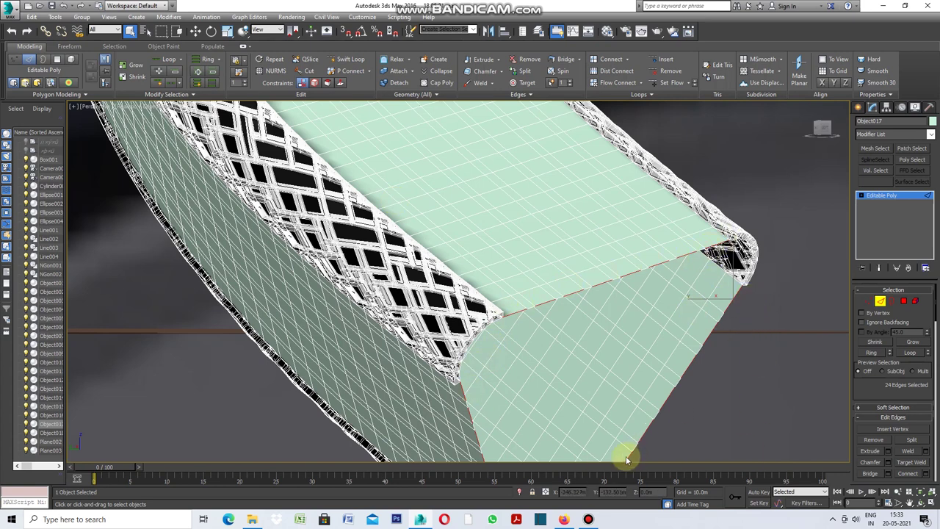
{"action": "left_click", "coordinate": [873, 353]}
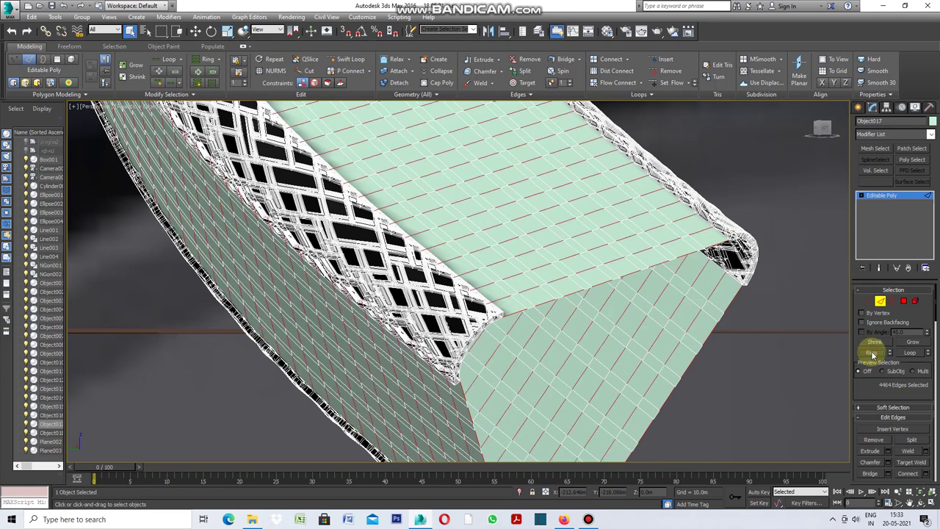
Step: Convert the ring edge selection into a polygon selection
{"action": "scroll", "coordinate": [598, 370], "scroll_direction": "down", "scroll_amount": 5}
{"action": "scroll", "coordinate": [598, 368], "scroll_direction": "down", "scroll_amount": 4}
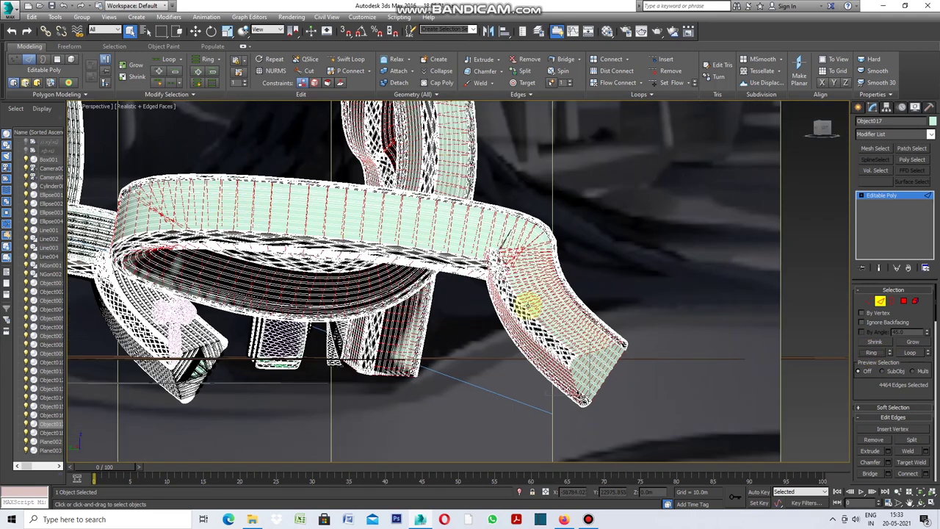
{"action": "scroll", "coordinate": [607, 363], "scroll_direction": "up", "scroll_amount": 2}
{"action": "scroll", "coordinate": [606, 365], "scroll_direction": "up", "scroll_amount": 2}
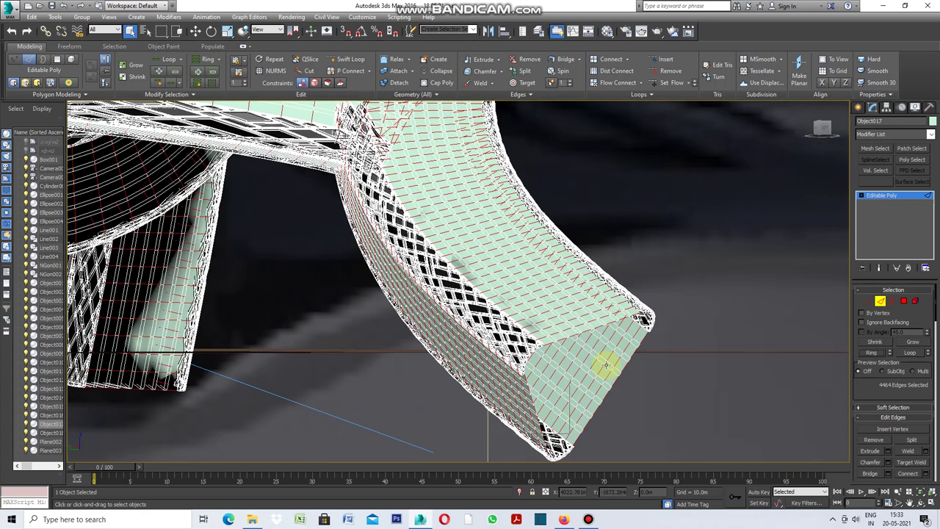
{"action": "scroll", "coordinate": [616, 370], "scroll_direction": "up", "scroll_amount": 2}
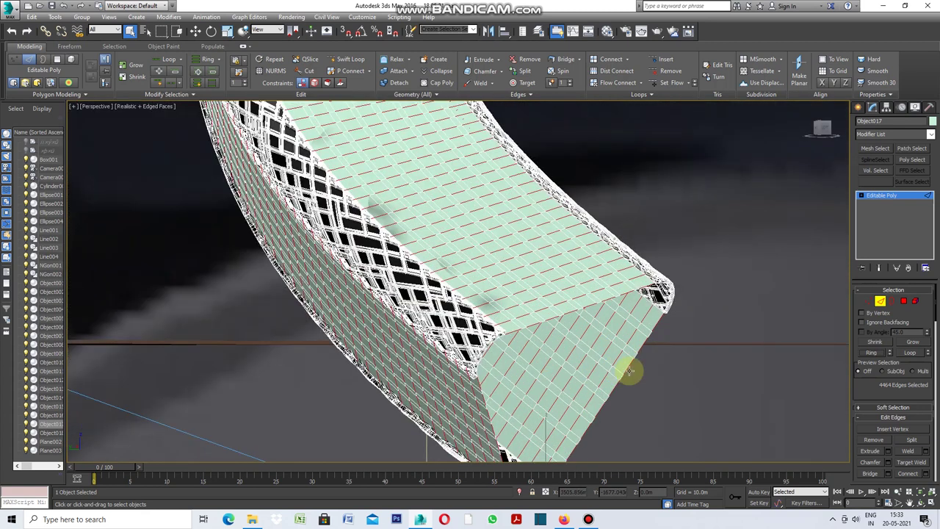
{"action": "left_click", "coordinate": [904, 302]}
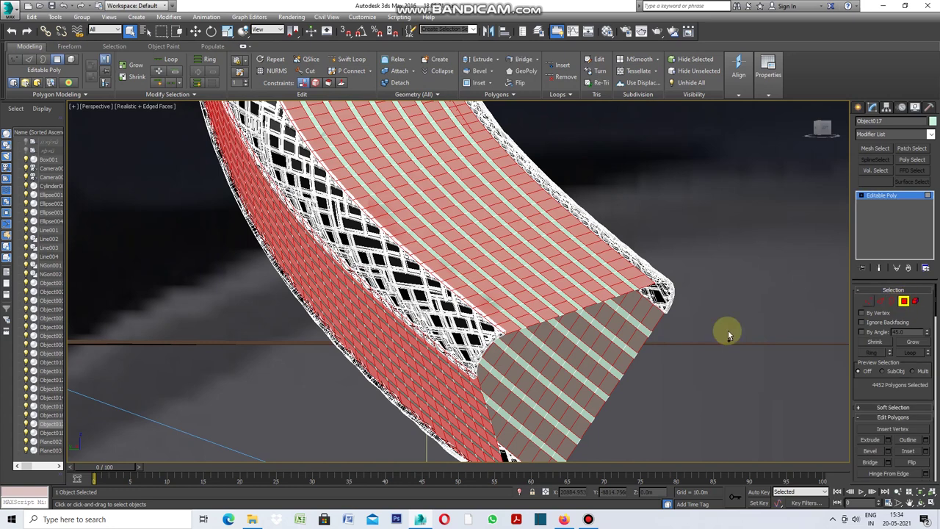
{"action": "scroll", "coordinate": [567, 327], "scroll_direction": "down", "scroll_amount": 3}
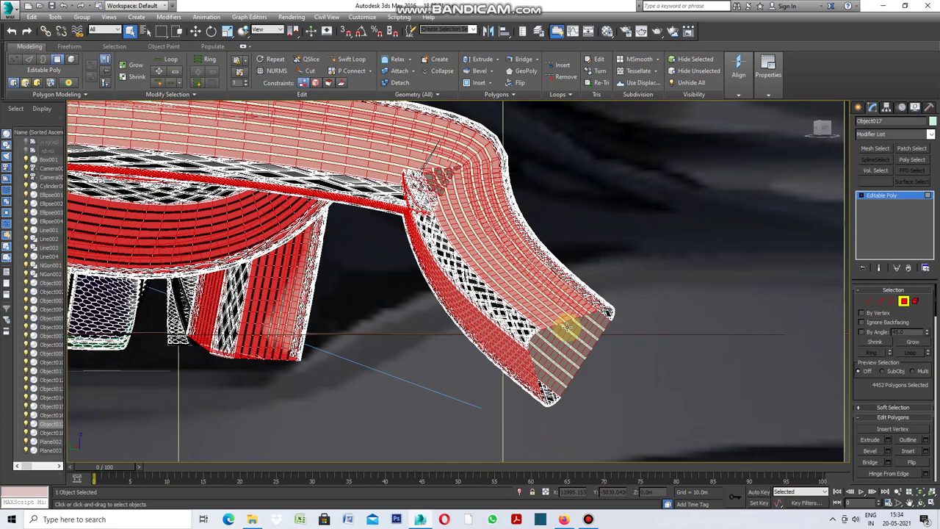
{"action": "scroll", "coordinate": [499, 310], "scroll_direction": "down", "scroll_amount": 2}
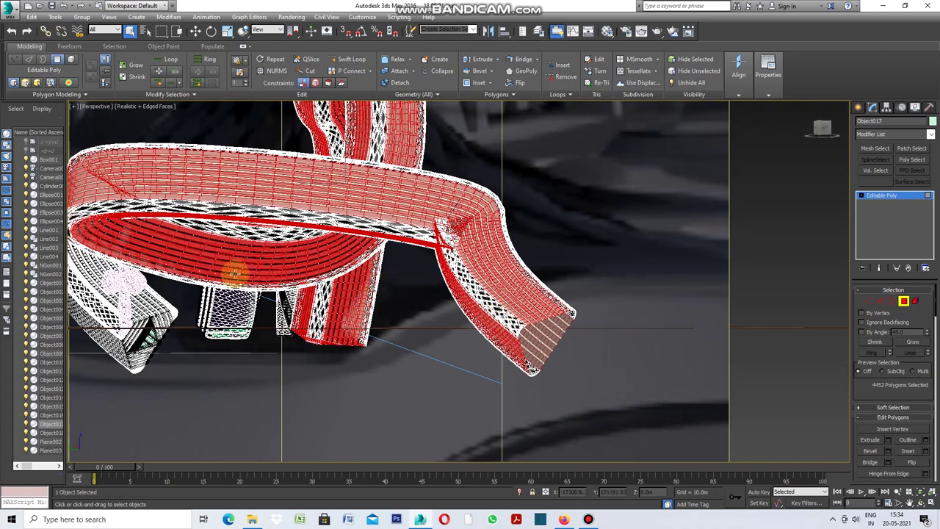
{"action": "scroll", "coordinate": [413, 195], "scroll_direction": "down", "scroll_amount": 4}
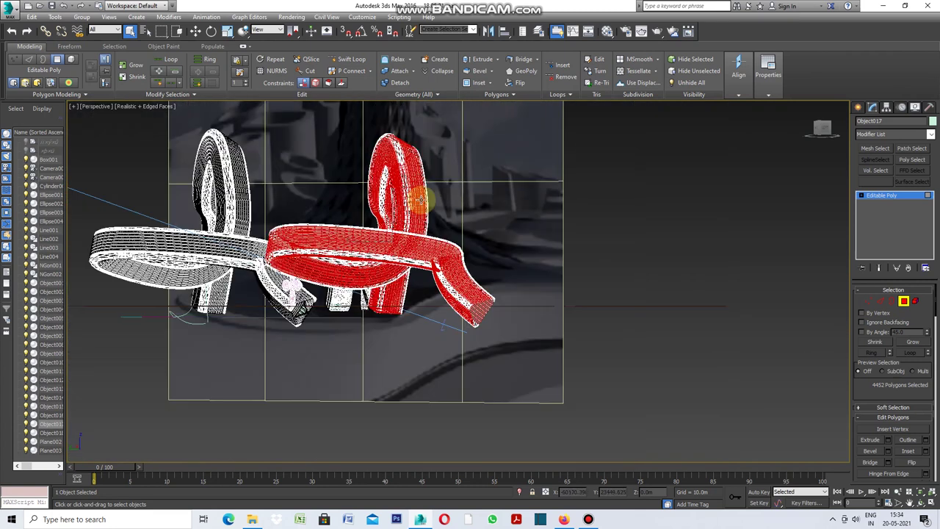
{"action": "scroll", "coordinate": [419, 197], "scroll_direction": "up", "scroll_amount": 5}
{"action": "scroll", "coordinate": [419, 197], "scroll_direction": "up", "scroll_amount": 3}
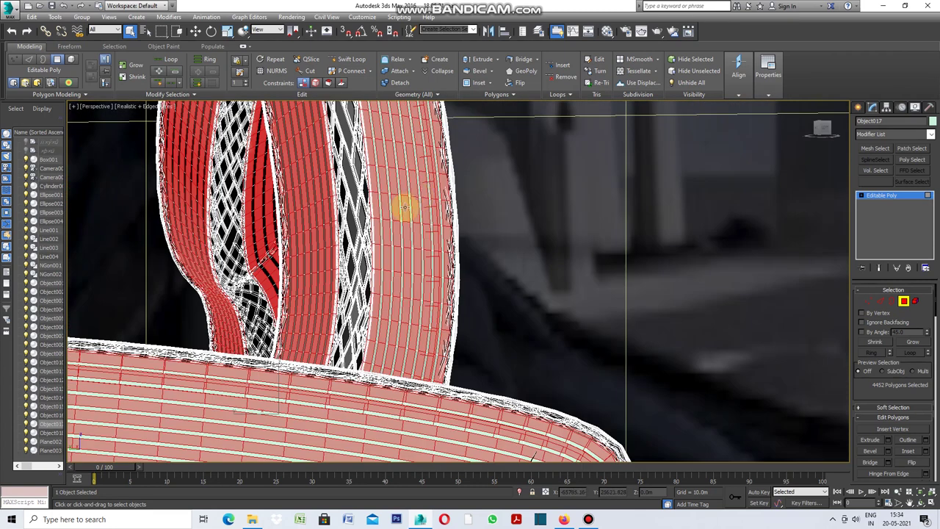
{"action": "scroll", "coordinate": [404, 208], "scroll_direction": "down", "scroll_amount": 2}
{"action": "scroll", "coordinate": [405, 209], "scroll_direction": "down", "scroll_amount": 2}
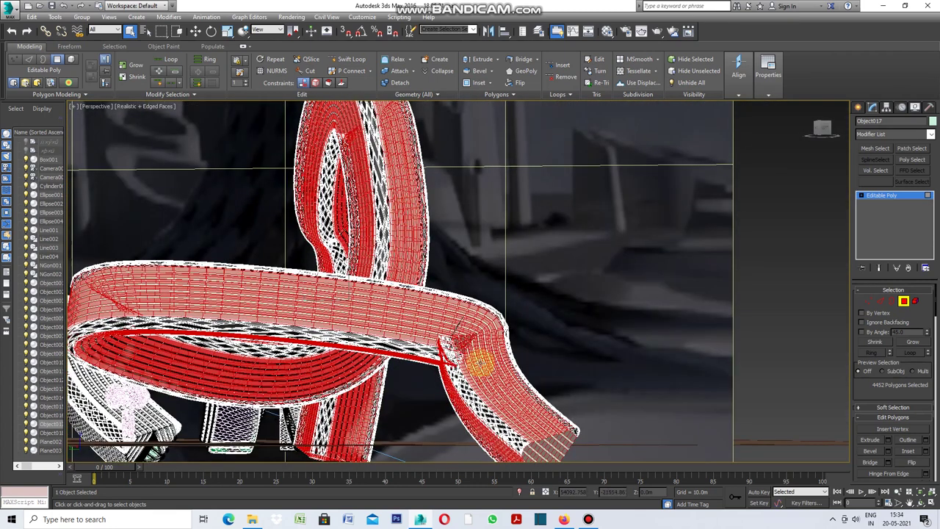
{"action": "scroll", "coordinate": [522, 356], "scroll_direction": "down", "scroll_amount": 2}
{"action": "scroll", "coordinate": [542, 420], "scroll_direction": "up", "scroll_amount": 3}
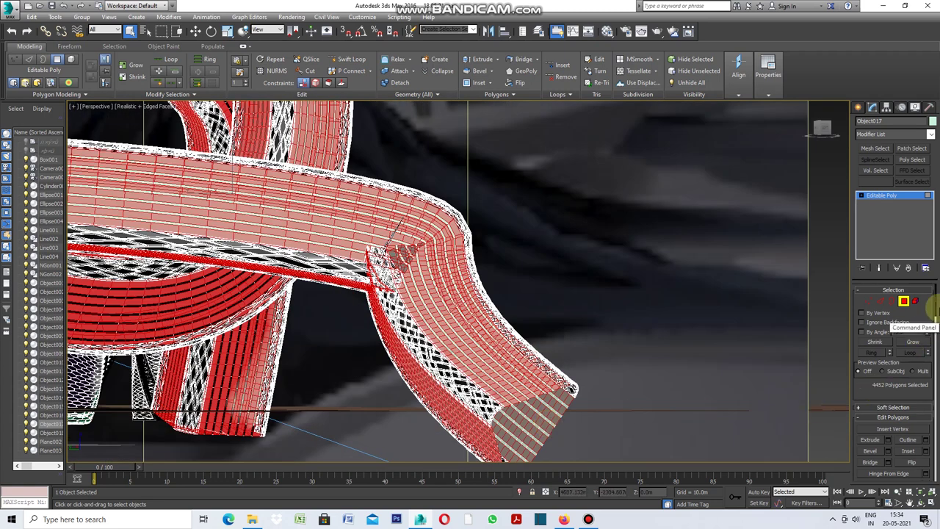
{"action": "left_click_drag", "start_coordinate": [936, 294], "coordinate": [934, 327]}
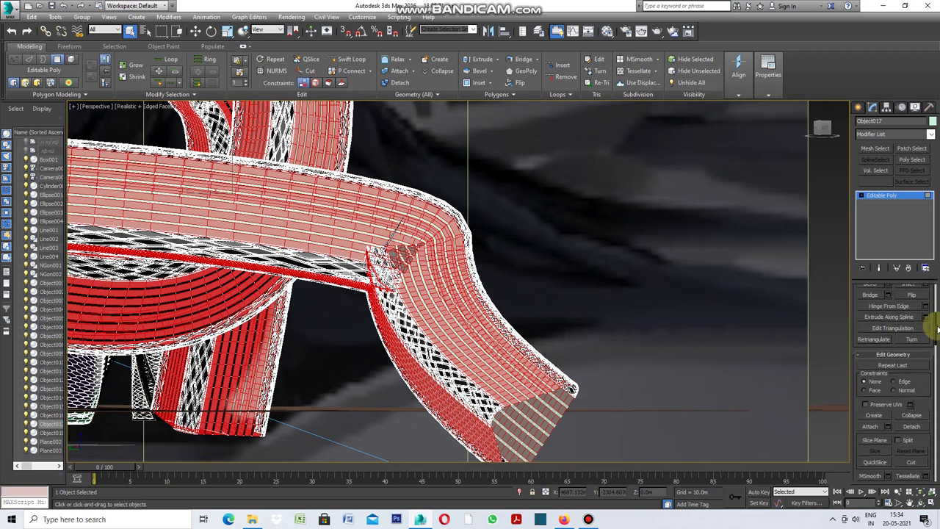
Step: Detach the selected strip faces as Object019 and set the object colour to black
{"action": "left_click", "coordinate": [912, 421]}
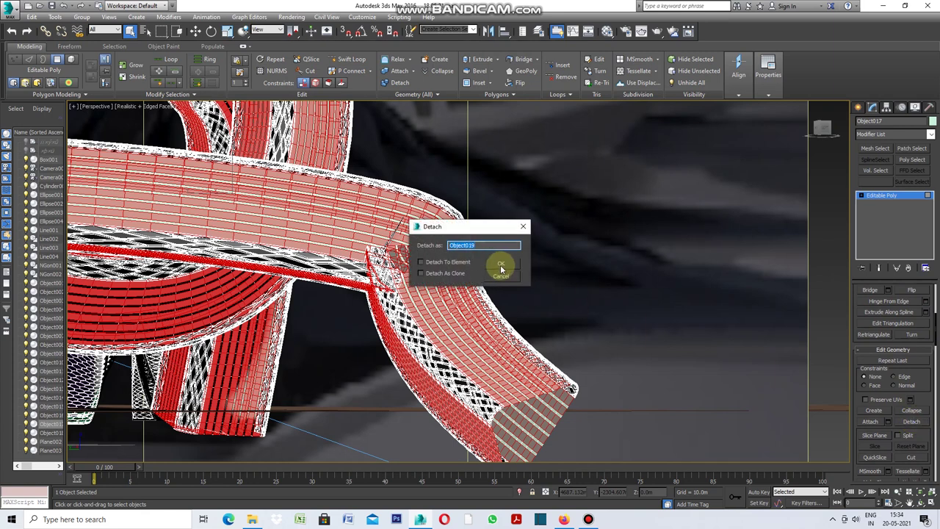
{"action": "left_click", "coordinate": [501, 267]}
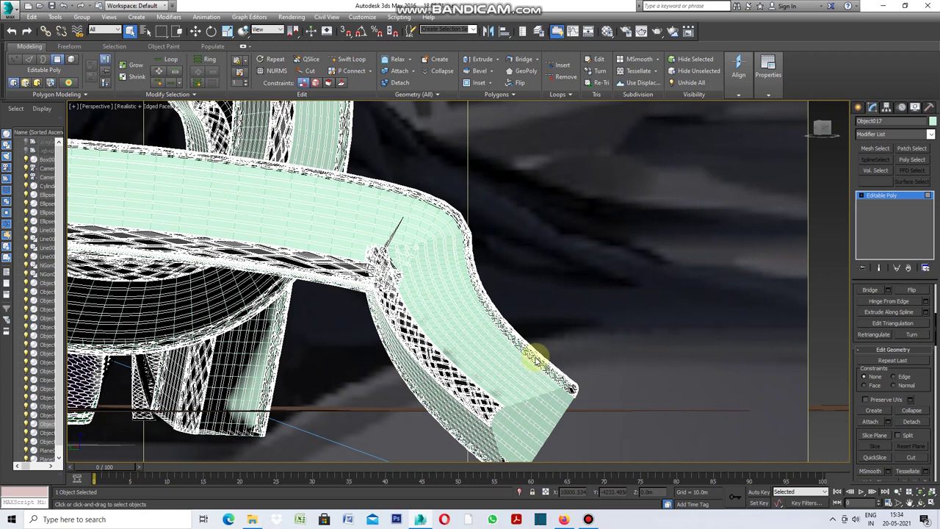
{"action": "left_click", "coordinate": [932, 125]}
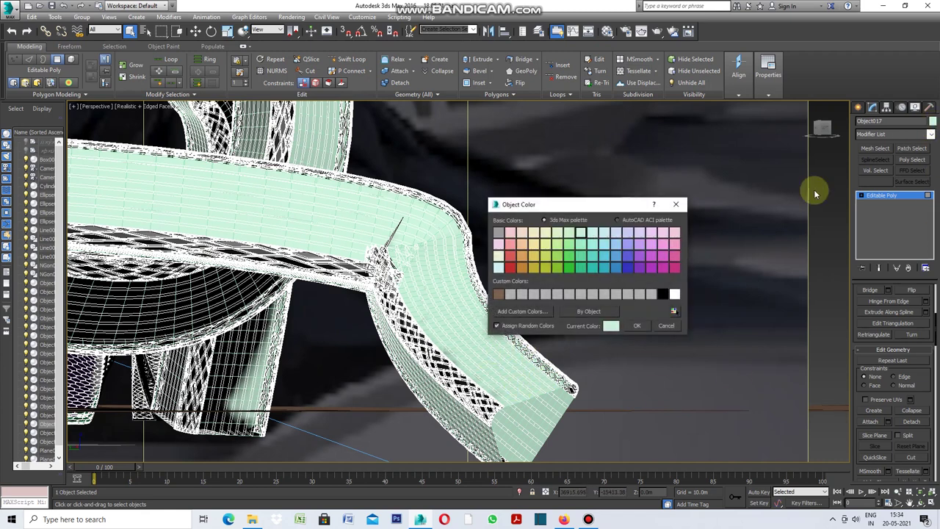
{"action": "left_click", "coordinate": [665, 294]}
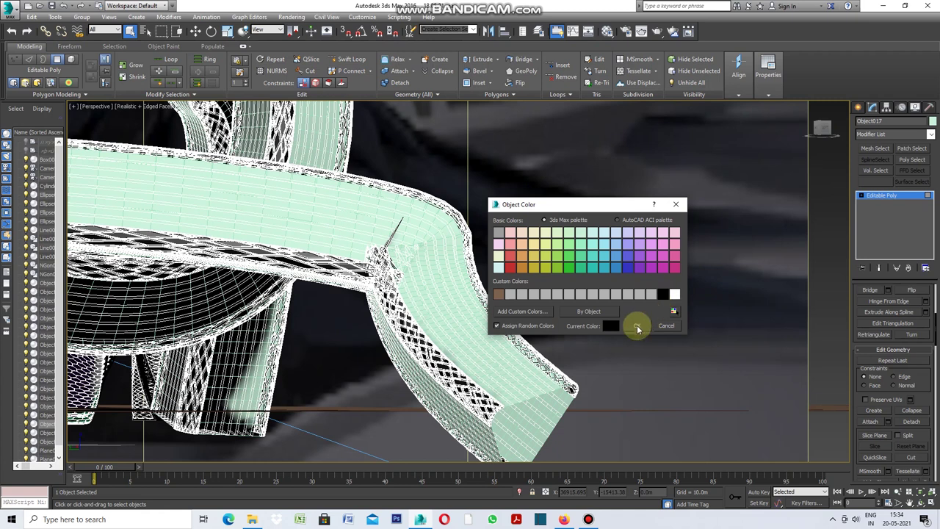
{"action": "left_click", "coordinate": [636, 325]}
{"action": "scroll", "coordinate": [528, 399], "scroll_direction": "up", "scroll_amount": 2}
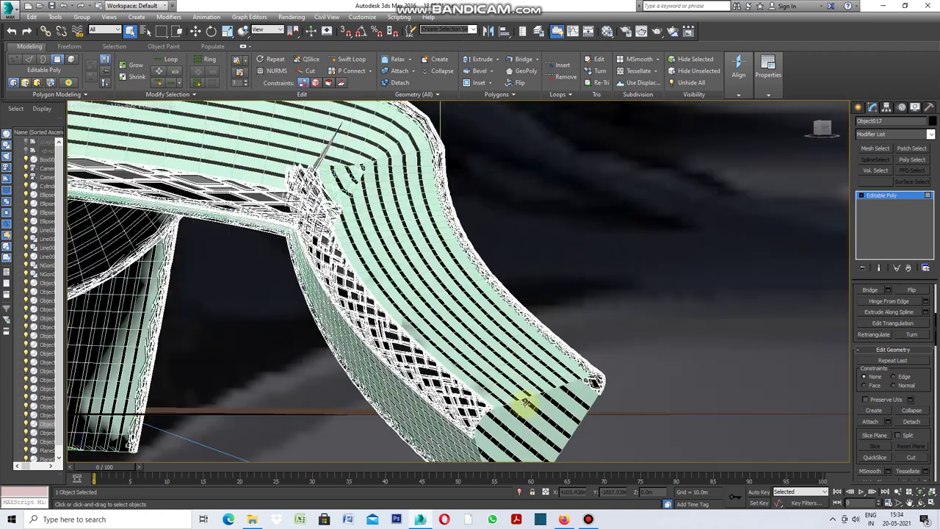
{"action": "scroll", "coordinate": [525, 399], "scroll_direction": "up", "scroll_amount": 2}
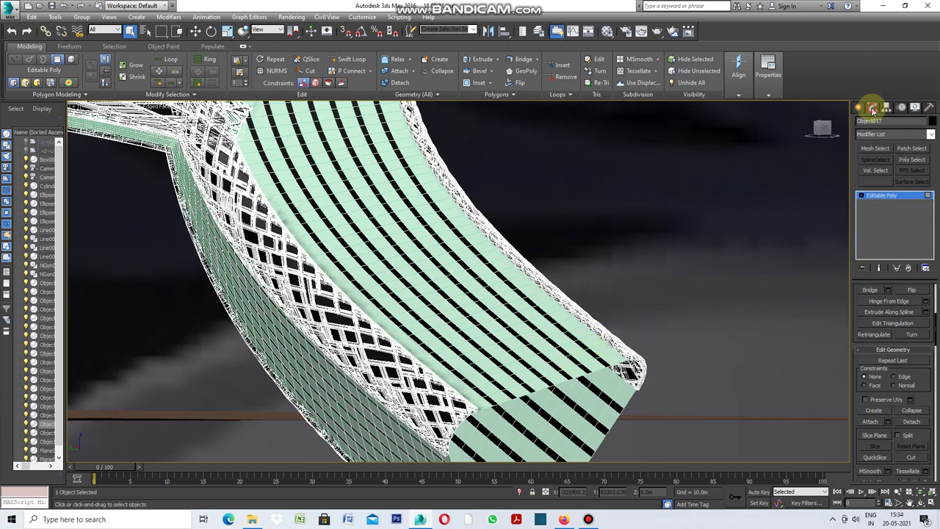
Step: Add a Shell modifier above Object017's Editable Poly, then select Plane003
{"action": "left_click", "coordinate": [929, 134]}
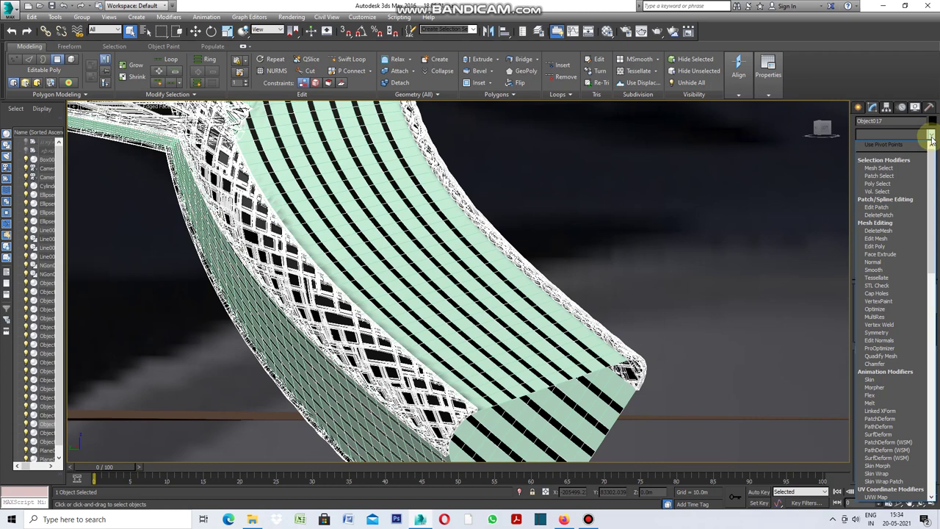
{"action": "scroll", "coordinate": [889, 349], "scroll_direction": "down", "scroll_amount": 5}
{"action": "scroll", "coordinate": [890, 354], "scroll_direction": "down", "scroll_amount": 5}
{"action": "scroll", "coordinate": [889, 353], "scroll_direction": "down", "scroll_amount": 2}
{"action": "scroll", "coordinate": [888, 351], "scroll_direction": "down", "scroll_amount": 2}
{"action": "scroll", "coordinate": [888, 350], "scroll_direction": "down", "scroll_amount": 2}
{"action": "scroll", "coordinate": [888, 349], "scroll_direction": "down", "scroll_amount": 2}
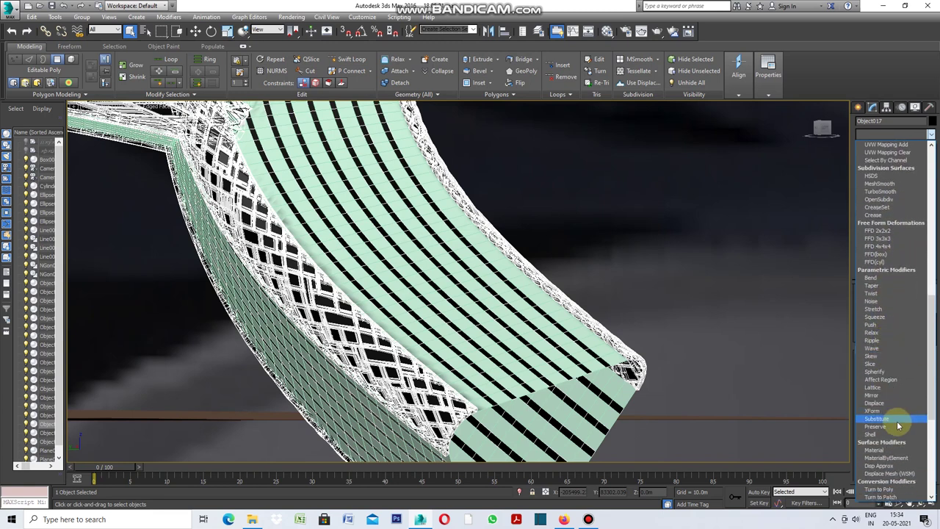
{"action": "left_click", "coordinate": [874, 433]}
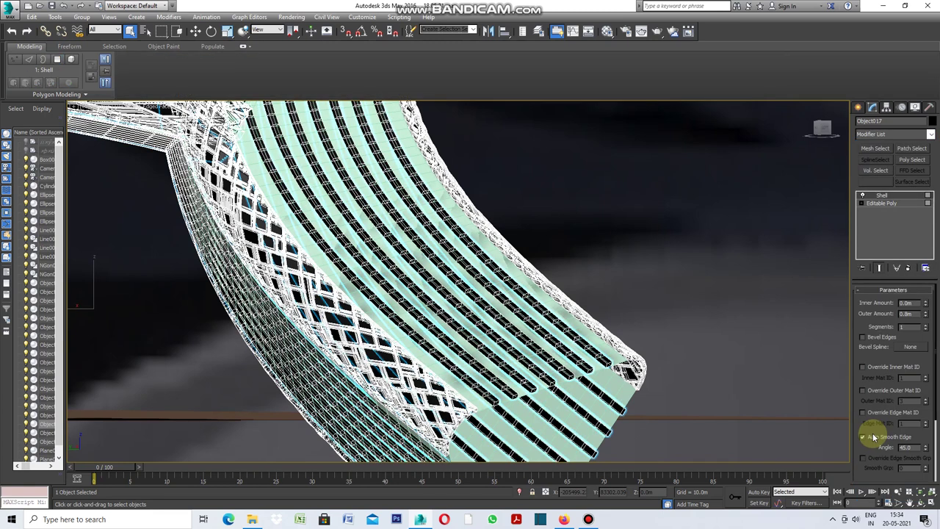
{"action": "left_click", "coordinate": [768, 328]}
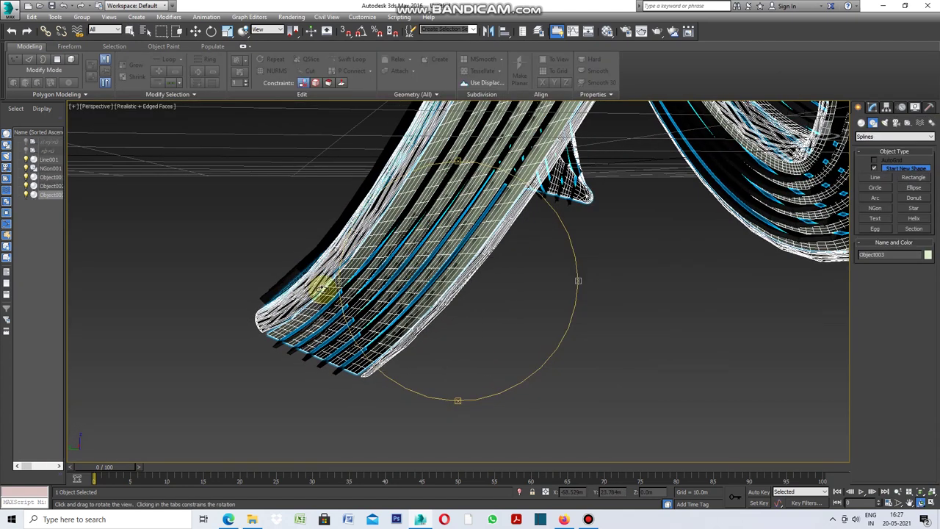
Step: Show Object003's Edit Poly and MeshSmooth stack and work on its polygons
{"action": "right_click", "coordinate": [511, 340]}
{"action": "scroll", "coordinate": [456, 298], "scroll_direction": "up", "scroll_amount": 5}
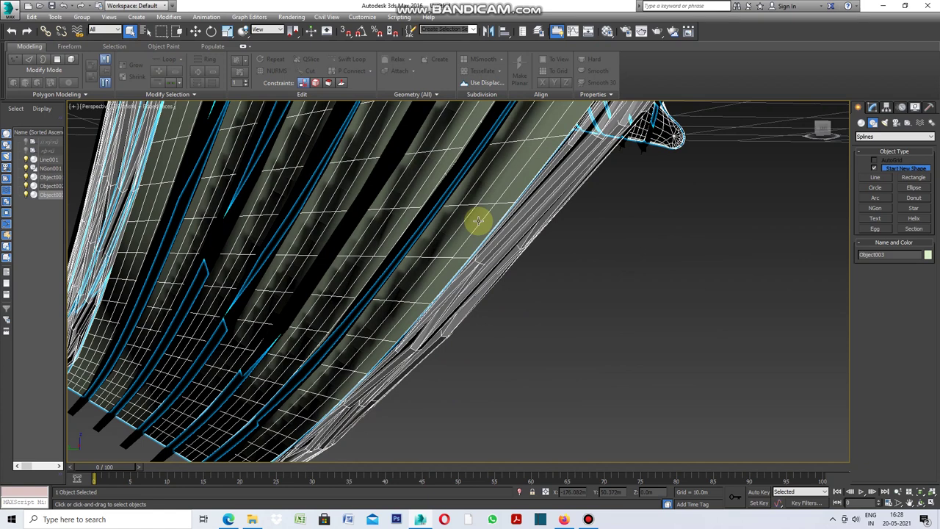
{"action": "left_click", "coordinate": [873, 108]}
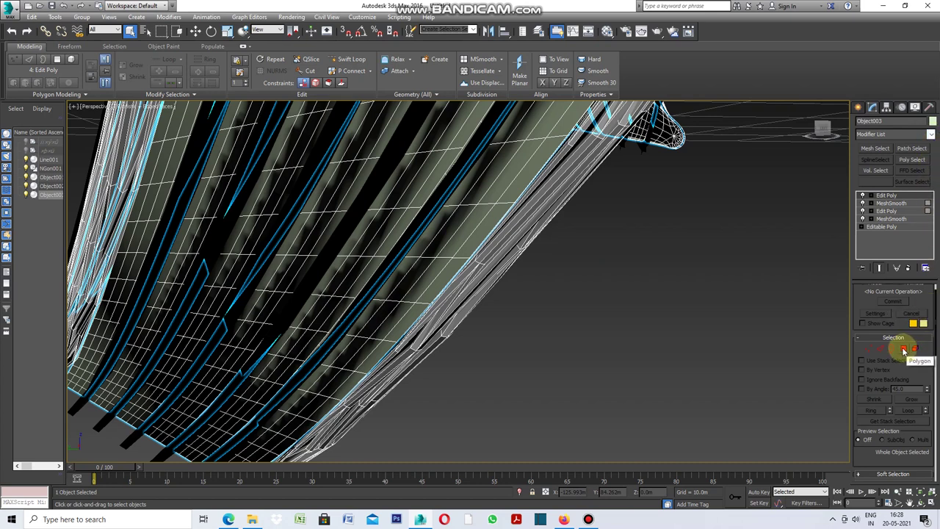
{"action": "left_click", "coordinate": [903, 349]}
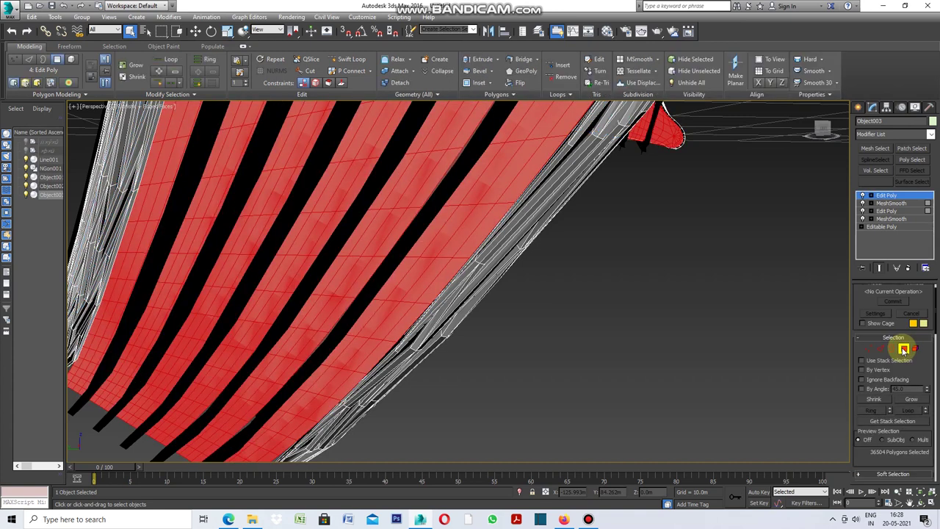
Step: Inset all of Object003's facade polygons By Polygon with a 0.01m amount
{"action": "scroll", "coordinate": [918, 327], "scroll_direction": "down", "scroll_amount": 5}
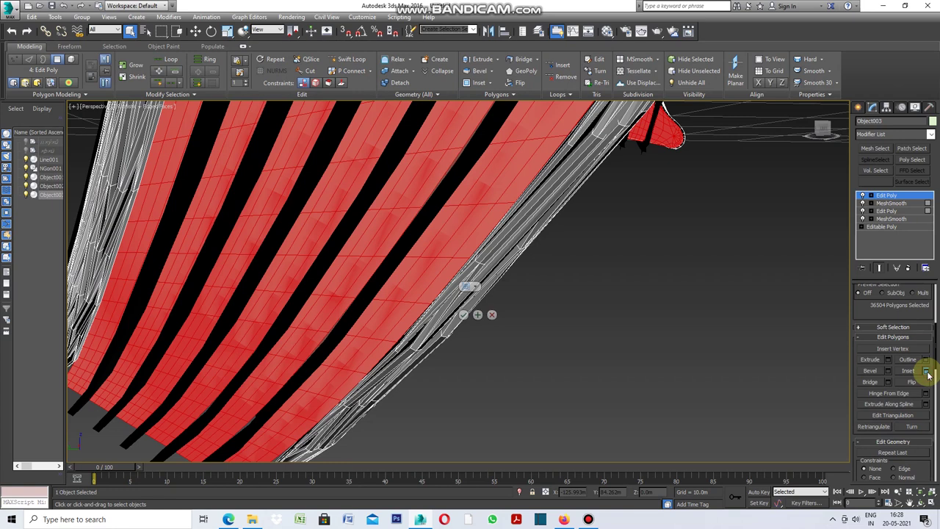
{"action": "left_click", "coordinate": [474, 287]}
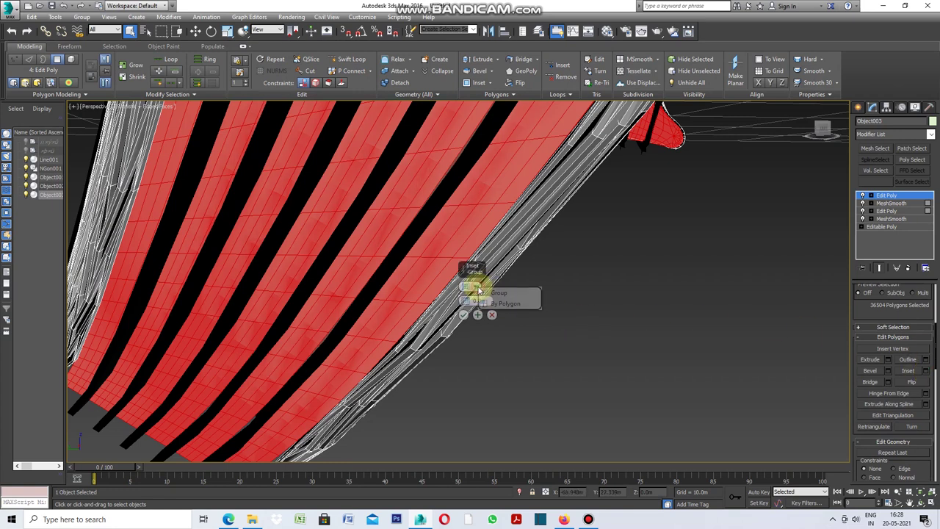
{"action": "left_click", "coordinate": [507, 303]}
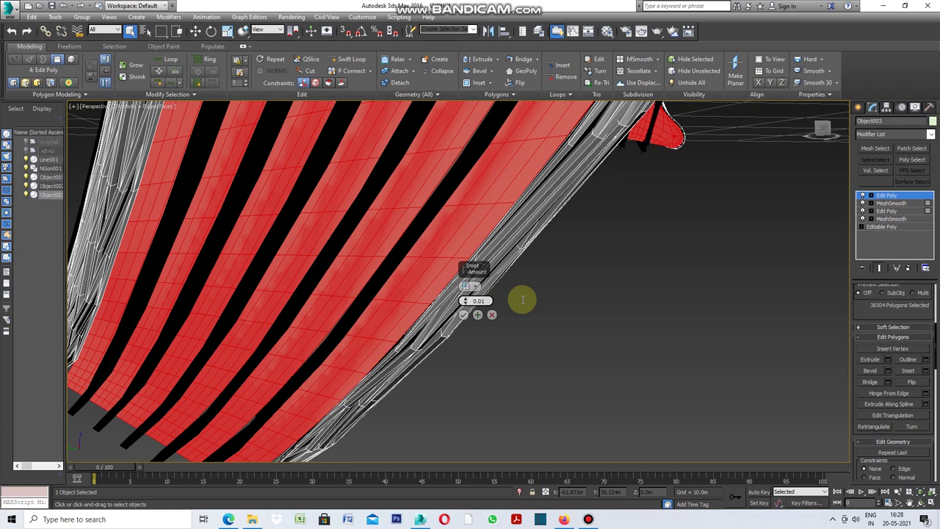
{"action": "left_click", "coordinate": [523, 301]}
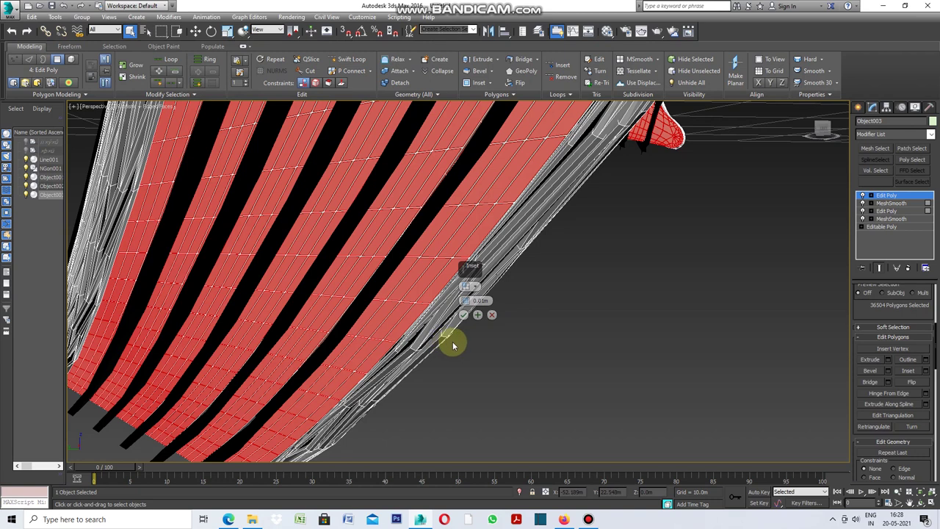
{"action": "left_click", "coordinate": [463, 316]}
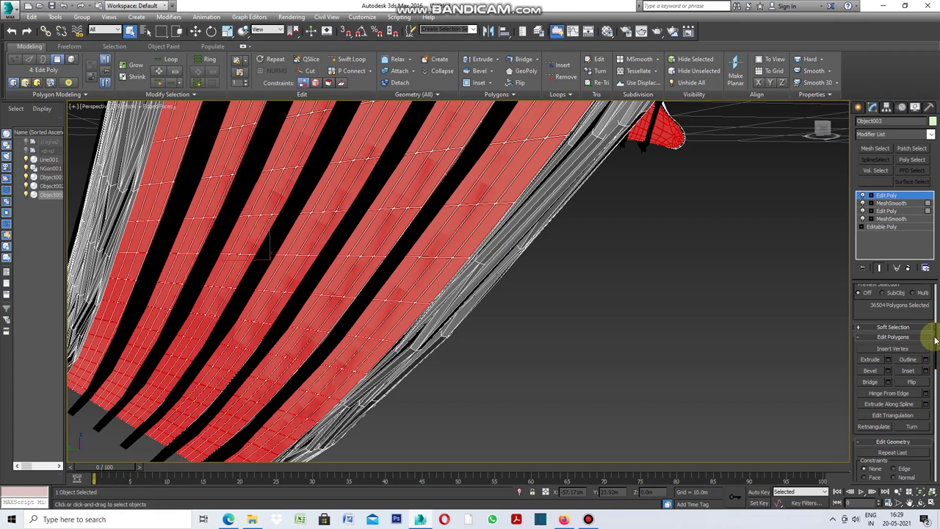
Step: Detach the selected red panel faces as Object004 and clear the polygon selection
{"action": "left_click_drag", "start_coordinate": [935, 339], "coordinate": [931, 371]}
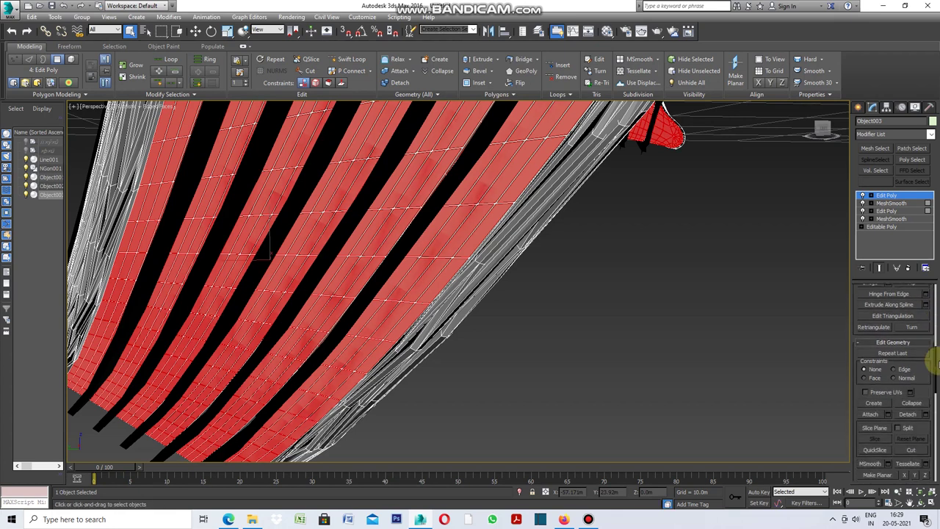
{"action": "left_click", "coordinate": [908, 413]}
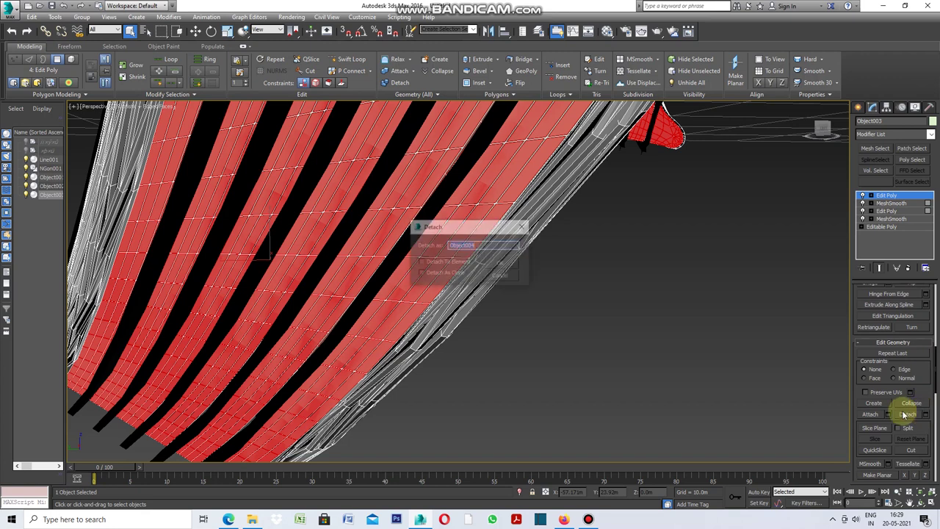
{"action": "left_click", "coordinate": [500, 266]}
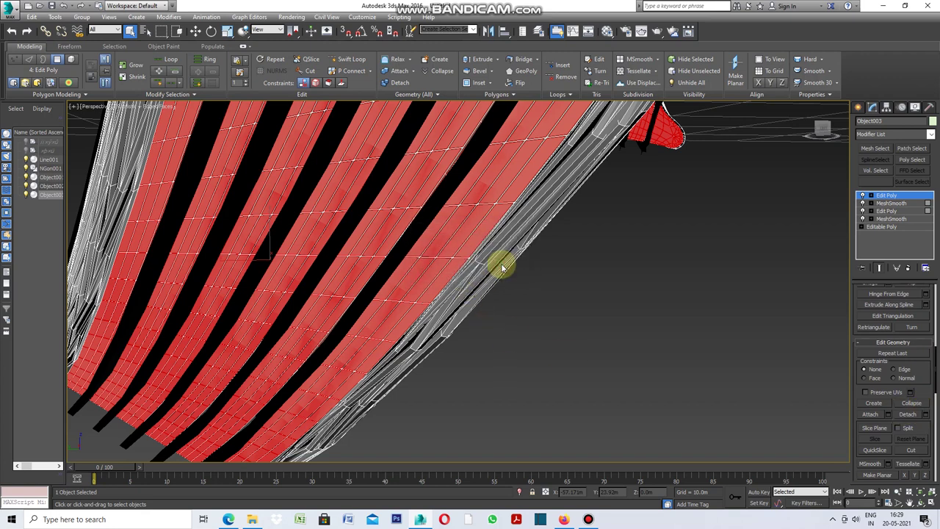
{"action": "left_click", "coordinate": [510, 274]}
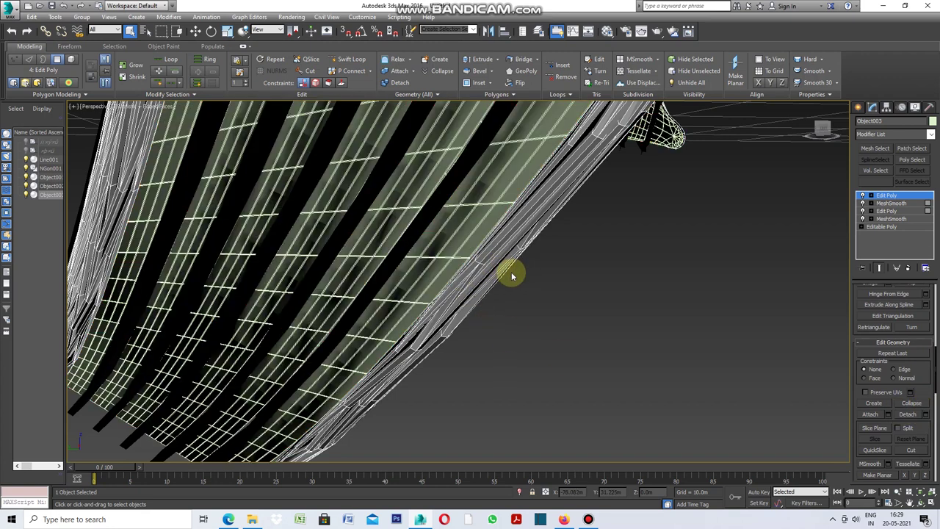
Step: Make the facade object pale green and give it a Shell modifier
{"action": "left_click", "coordinate": [933, 123]}
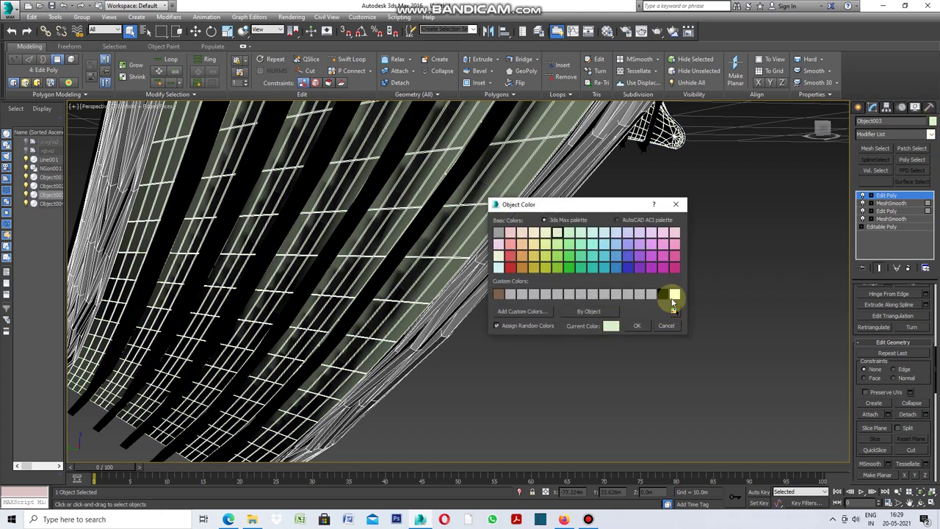
{"action": "left_click", "coordinate": [675, 296]}
{"action": "left_click", "coordinate": [636, 325]}
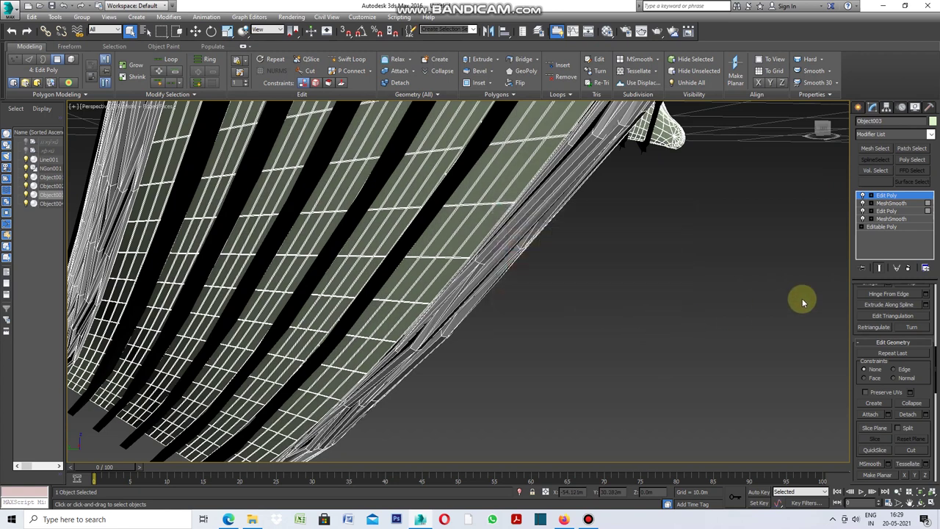
{"action": "left_click", "coordinate": [931, 135]}
{"action": "left_click_drag", "start_coordinate": [927, 187], "coordinate": [933, 353]}
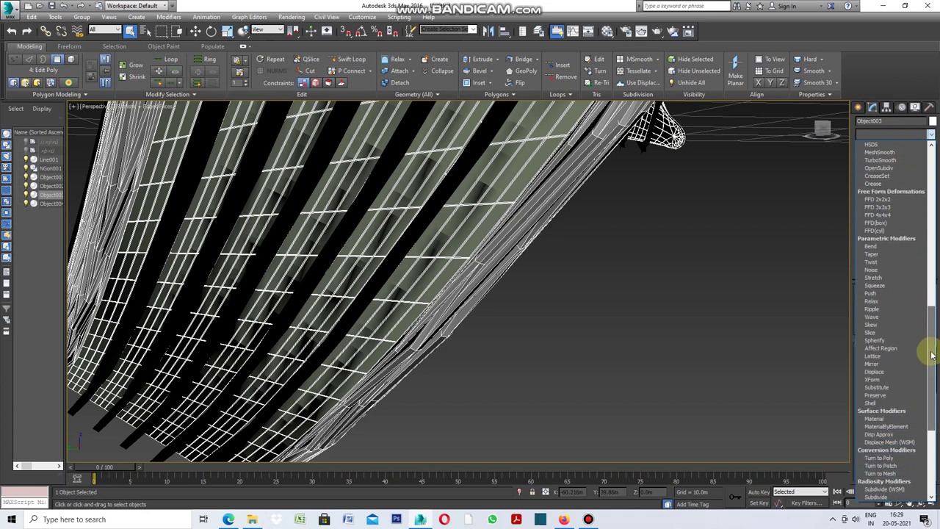
{"action": "left_click", "coordinate": [891, 403]}
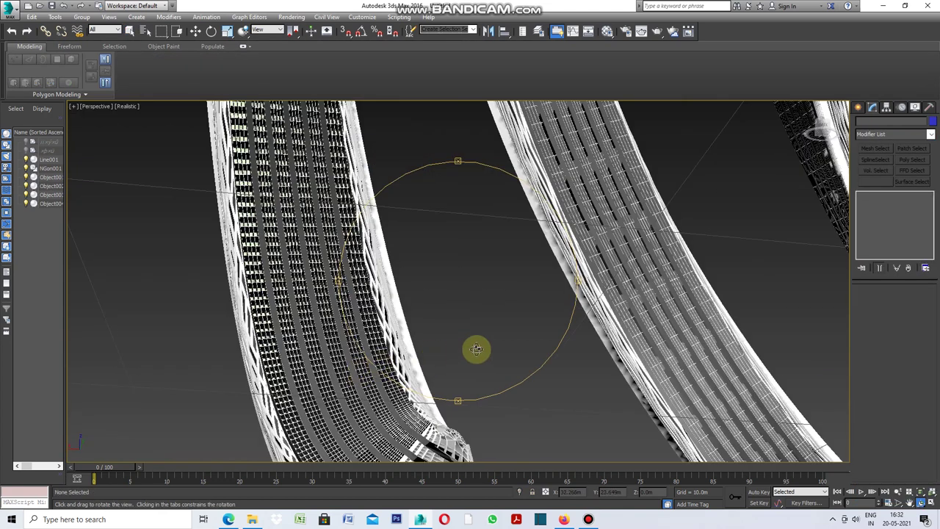
{"action": "mouse_move", "coordinate": [493, 347]}
{"action": "left_mouse_down"}
{"action": "mouse_move", "coordinate": [445, 379]}
{"action": "mouse_move", "coordinate": [745, 356]}
{"action": "left_mouse_up"}
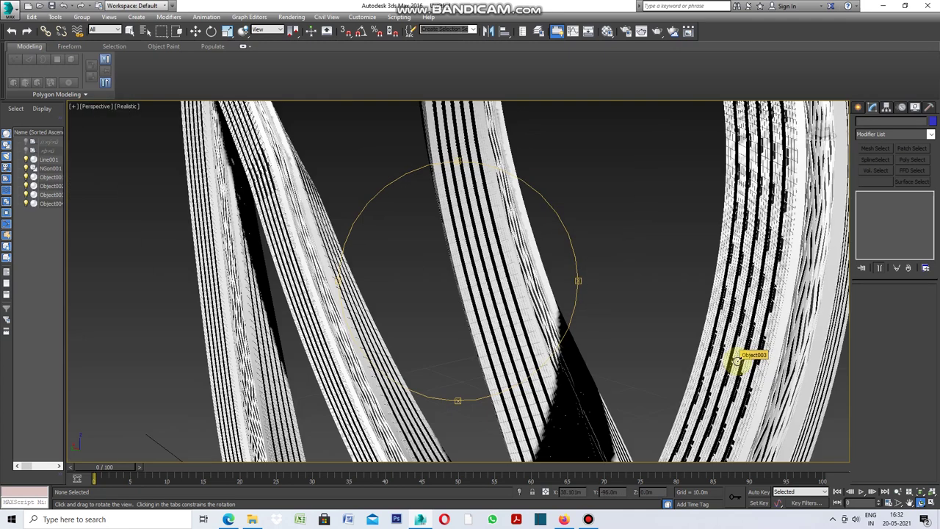
{"action": "mouse_move", "coordinate": [492, 327]}
{"action": "left_mouse_down"}
{"action": "mouse_move", "coordinate": [507, 367]}
{"action": "mouse_move", "coordinate": [536, 352]}
{"action": "left_mouse_up"}
{"action": "scroll", "coordinate": [360, 307], "scroll_direction": "up", "scroll_amount": 2}
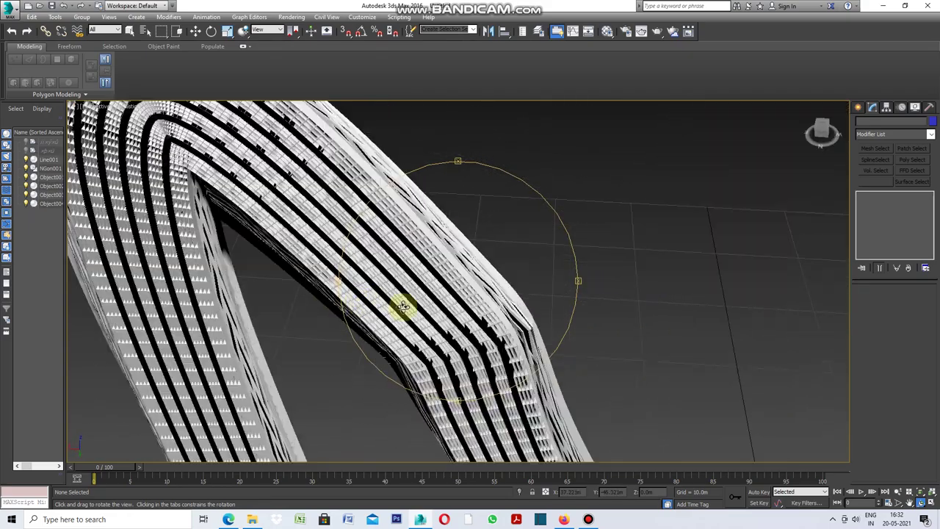
{"action": "scroll", "coordinate": [401, 309], "scroll_direction": "up", "scroll_amount": 2}
{"action": "scroll", "coordinate": [419, 314], "scroll_direction": "up", "scroll_amount": 3}
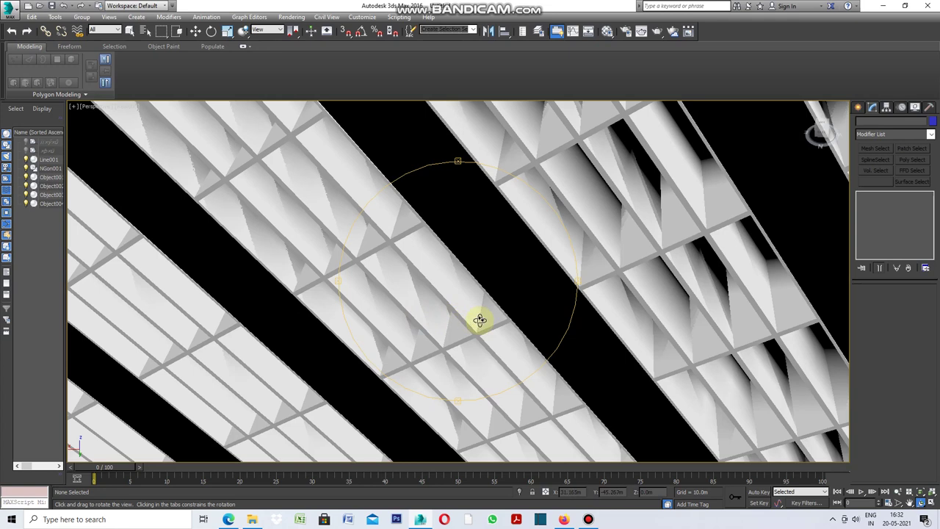
{"action": "scroll", "coordinate": [470, 286], "scroll_direction": "down", "scroll_amount": 5}
{"action": "scroll", "coordinate": [388, 237], "scroll_direction": "up", "scroll_amount": 5}
{"action": "scroll", "coordinate": [388, 237], "scroll_direction": "up", "scroll_amount": 1}
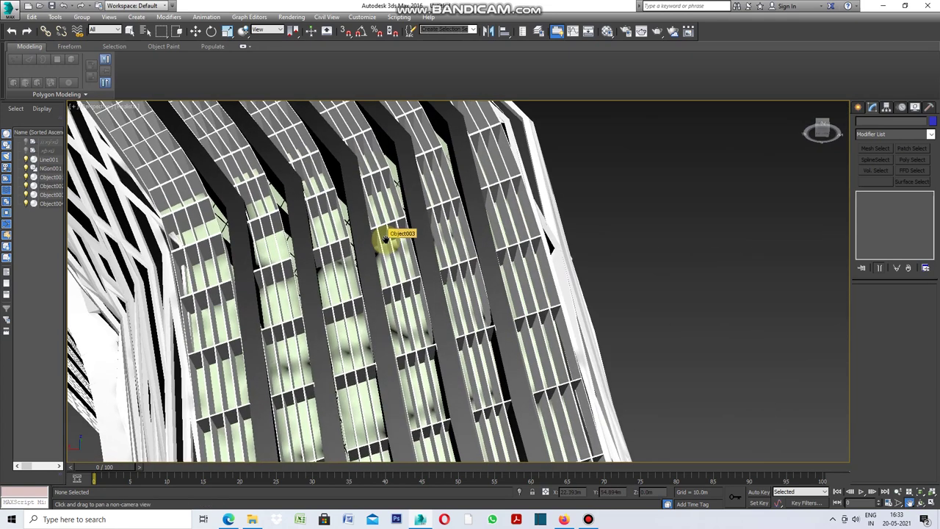
{"action": "scroll", "coordinate": [388, 237], "scroll_direction": "up", "scroll_amount": 1}
{"action": "scroll", "coordinate": [386, 238], "scroll_direction": "up", "scroll_amount": 1}
{"action": "scroll", "coordinate": [385, 240], "scroll_direction": "up", "scroll_amount": 2}
{"action": "scroll", "coordinate": [386, 239], "scroll_direction": "up", "scroll_amount": 2}
{"action": "scroll", "coordinate": [386, 239], "scroll_direction": "up", "scroll_amount": 1}
{"action": "scroll", "coordinate": [385, 240], "scroll_direction": "up", "scroll_amount": 1}
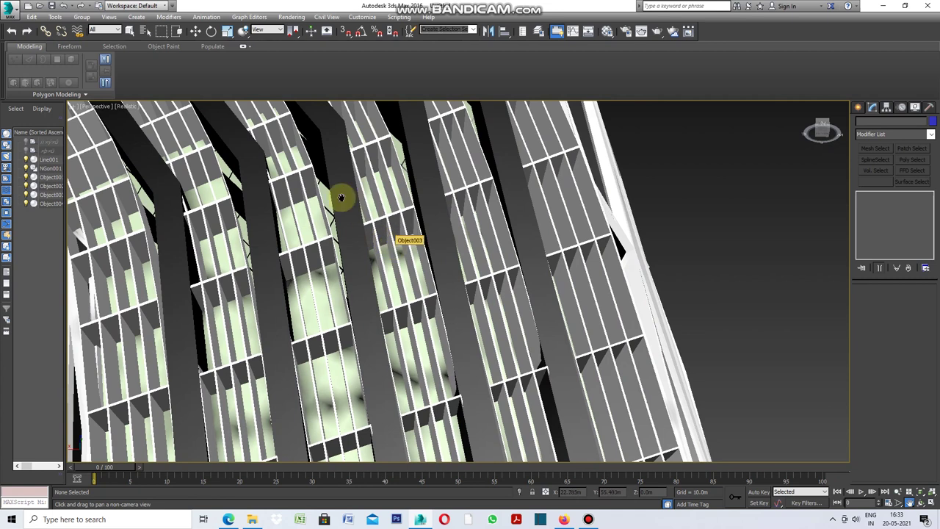
{"action": "left_click", "coordinate": [405, 225]}
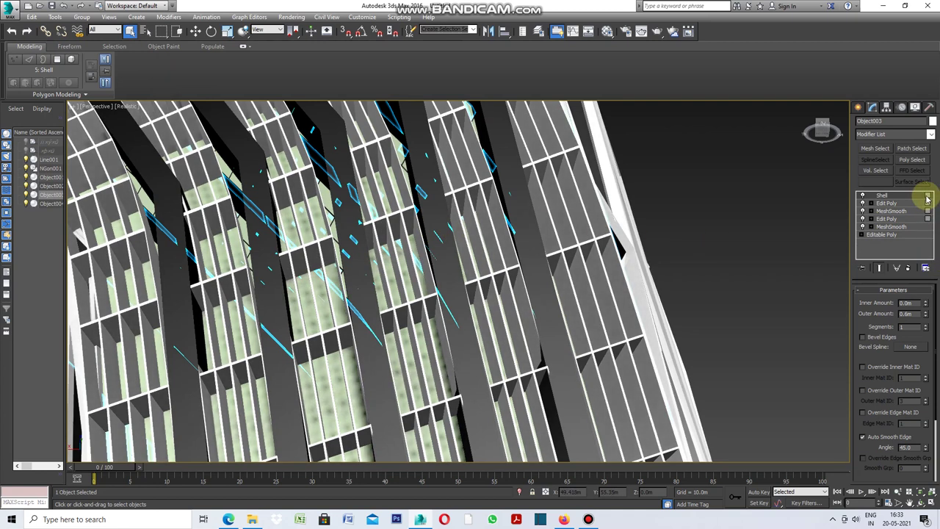
Step: Add TurboSmooth to Object003's shelled panel frames and pan to check the arched top
{"action": "left_click", "coordinate": [930, 134]}
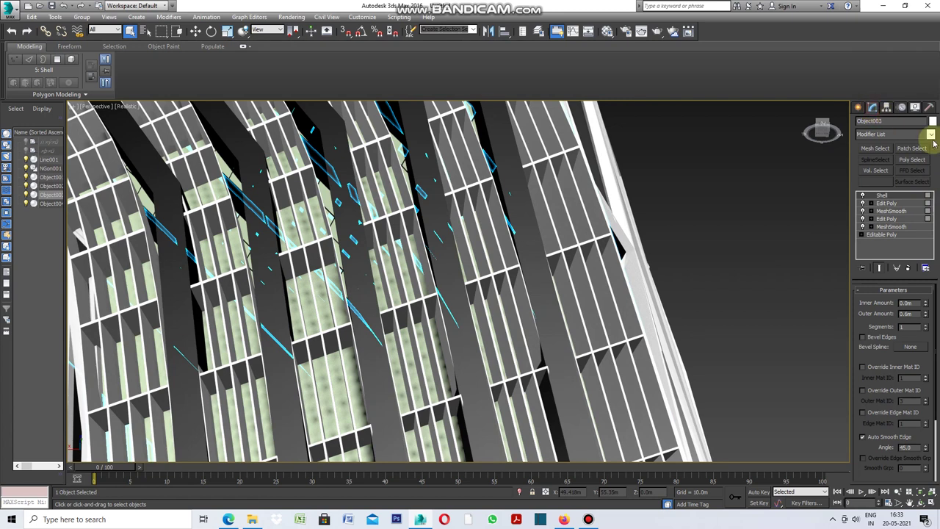
{"action": "left_click_drag", "start_coordinate": [931, 144], "coordinate": [934, 377]}
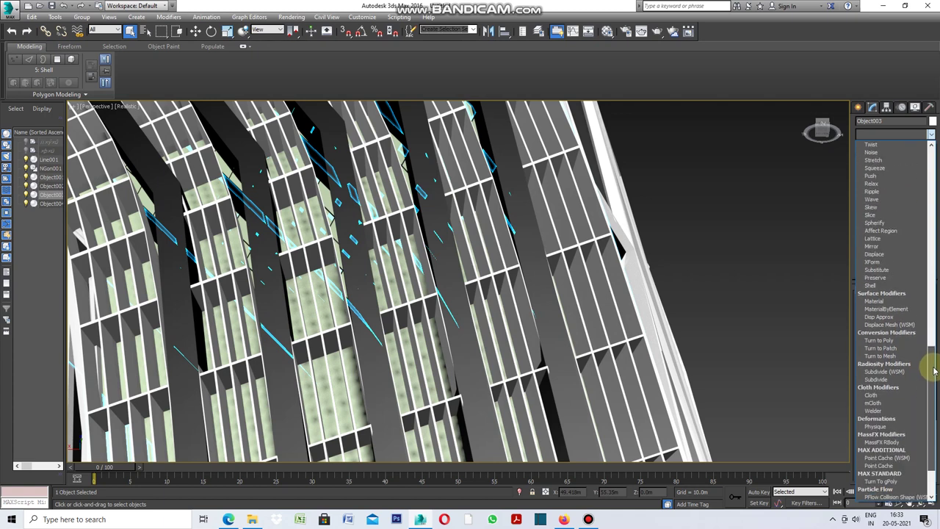
{"action": "left_click_drag", "start_coordinate": [934, 377], "coordinate": [933, 309]}
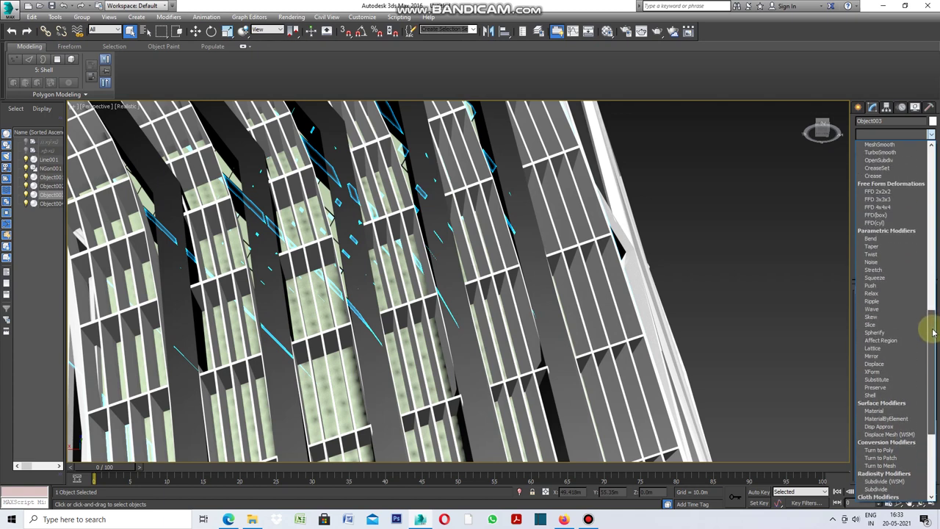
{"action": "left_click", "coordinate": [891, 192]}
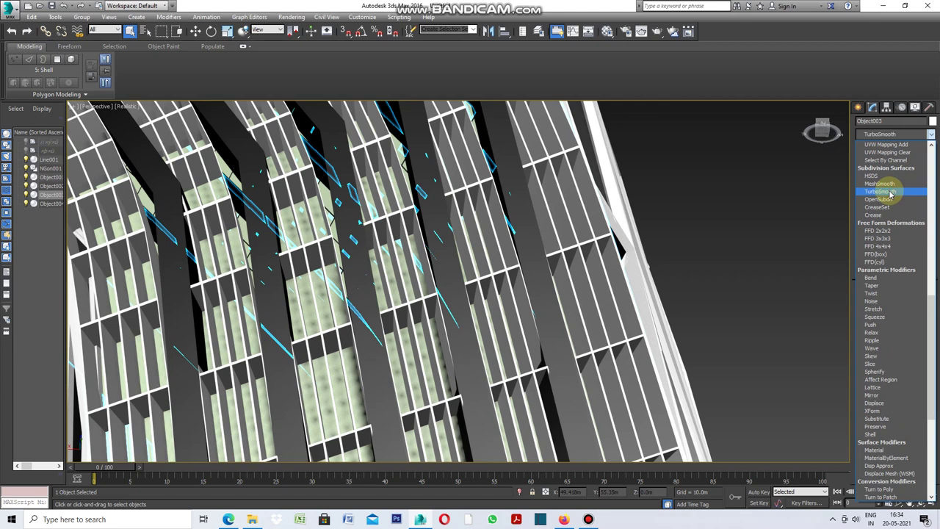
{"action": "left_click", "coordinate": [891, 192]}
{"action": "middle_click_drag", "start_coordinate": [430, 279], "coordinate": [454, 329]}
{"action": "mouse_move", "coordinate": [457, 237]}
{"action": "middle_mouse_down"}
{"action": "mouse_move", "coordinate": [461, 361]}
{"action": "mouse_move", "coordinate": [466, 248]}
{"action": "mouse_move", "coordinate": [470, 357]}
{"action": "mouse_move", "coordinate": [474, 301]}
{"action": "mouse_move", "coordinate": [465, 338]}
{"action": "middle_mouse_up"}
{"action": "middle_click_drag", "start_coordinate": [435, 248], "coordinate": [413, 315]}
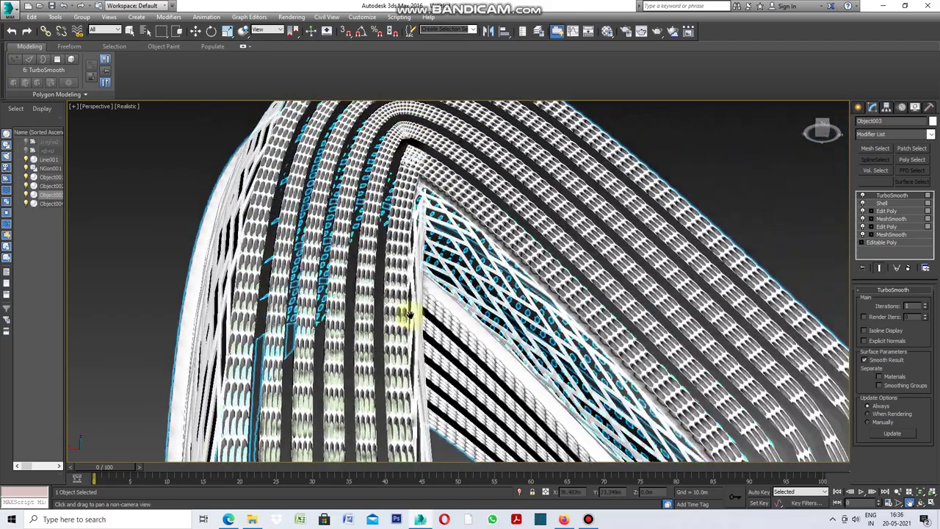
{"action": "middle_click_drag", "start_coordinate": [514, 252], "coordinate": [415, 191]}
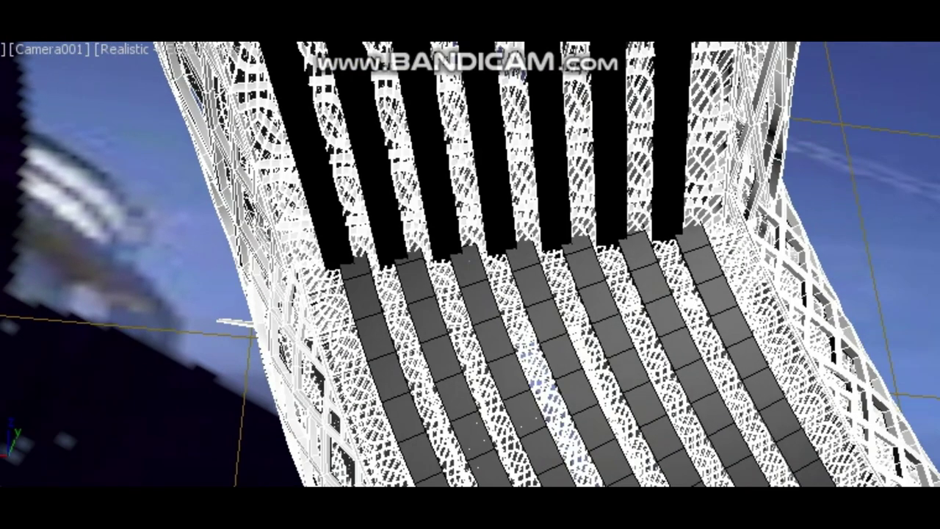
Step: Activate the Move tool on the selected facade strip in the Camera001 view
{"action": "key", "text": "w"}
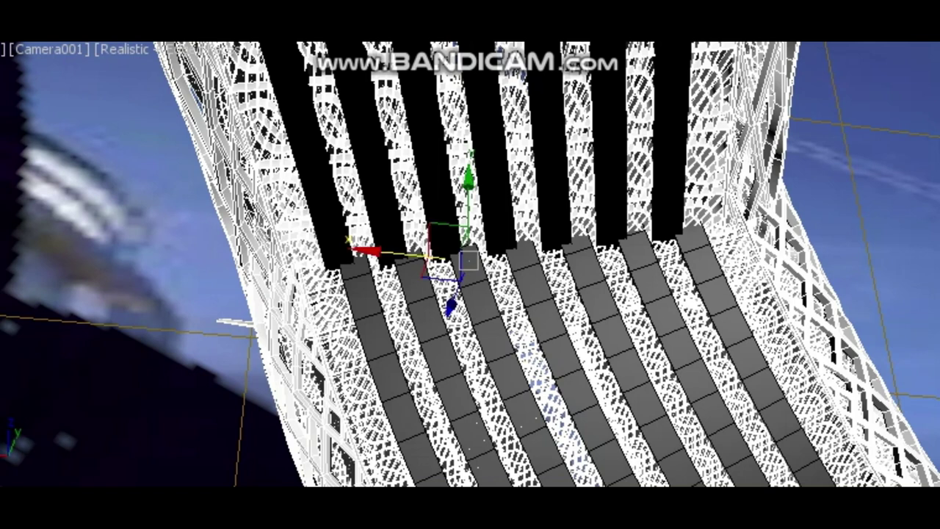